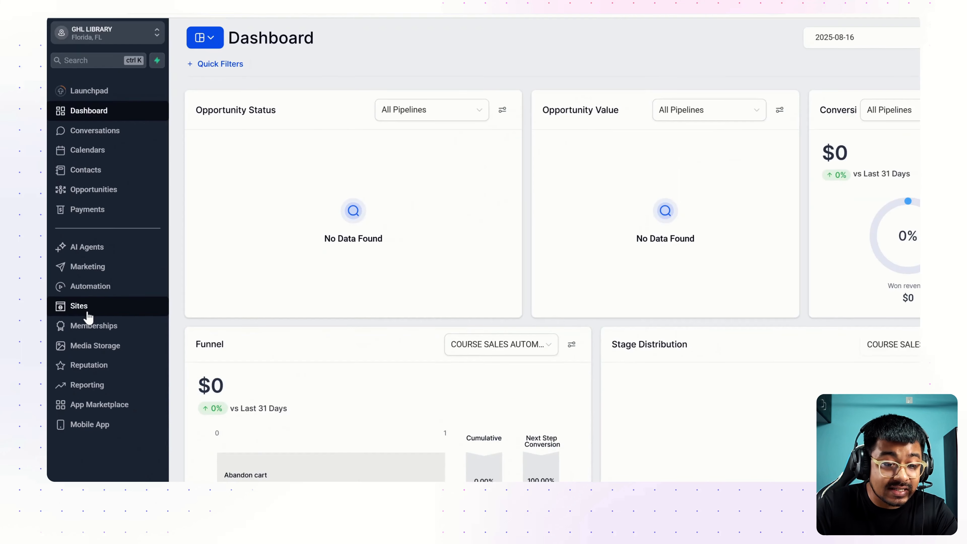
Go to Sites and open the Forms Builder to list existing forms like CERT TEST 3 and Form 11
left_click(75, 313)
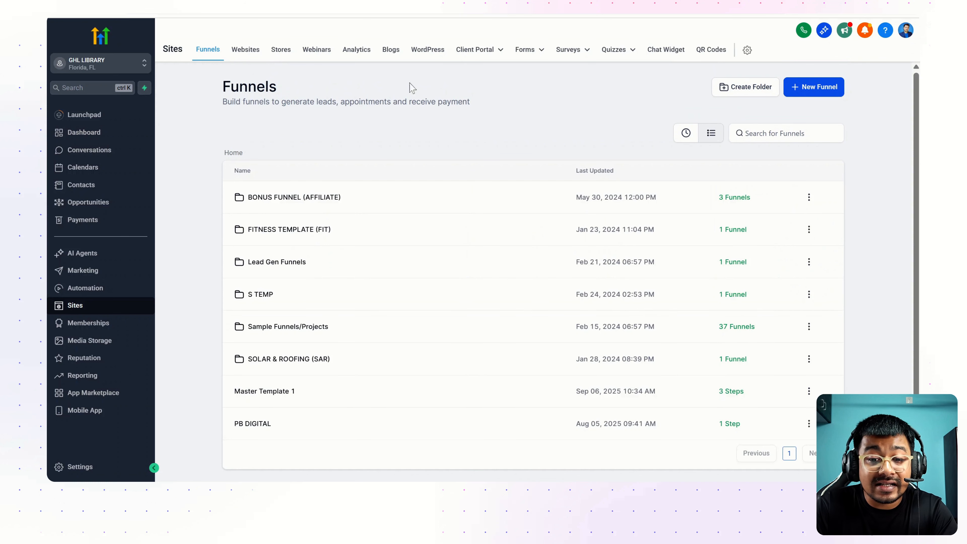
left_click(526, 50)
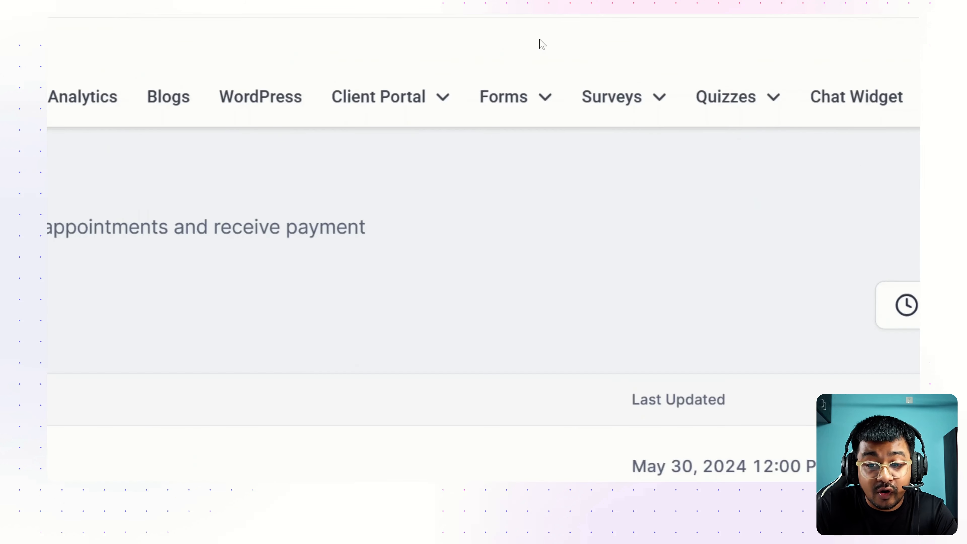
left_click(527, 51)
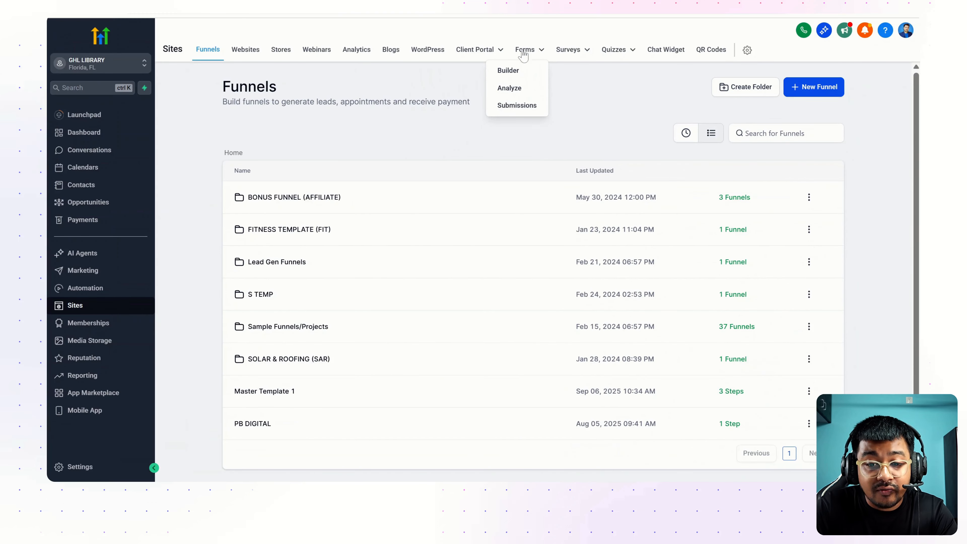
left_click(510, 72)
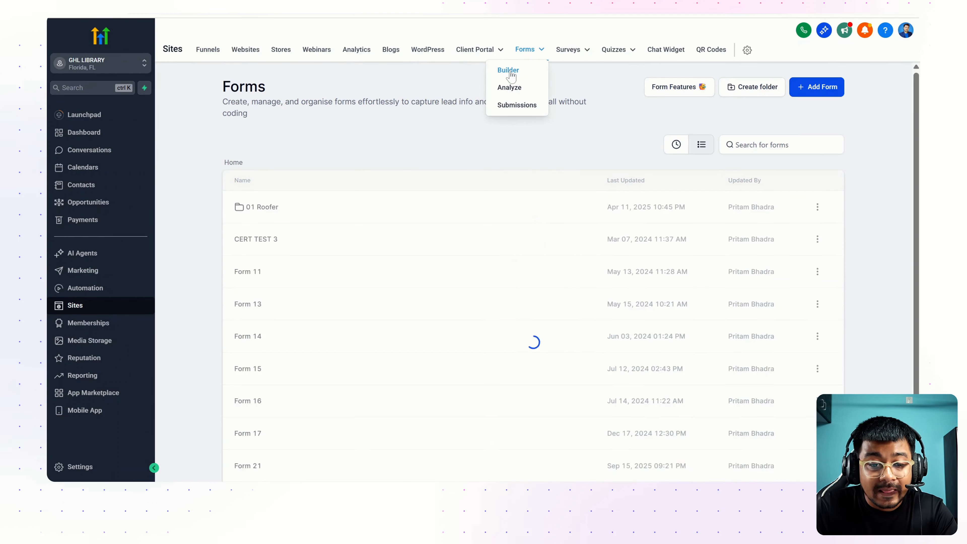
scroll(536, 195, "down", 3)
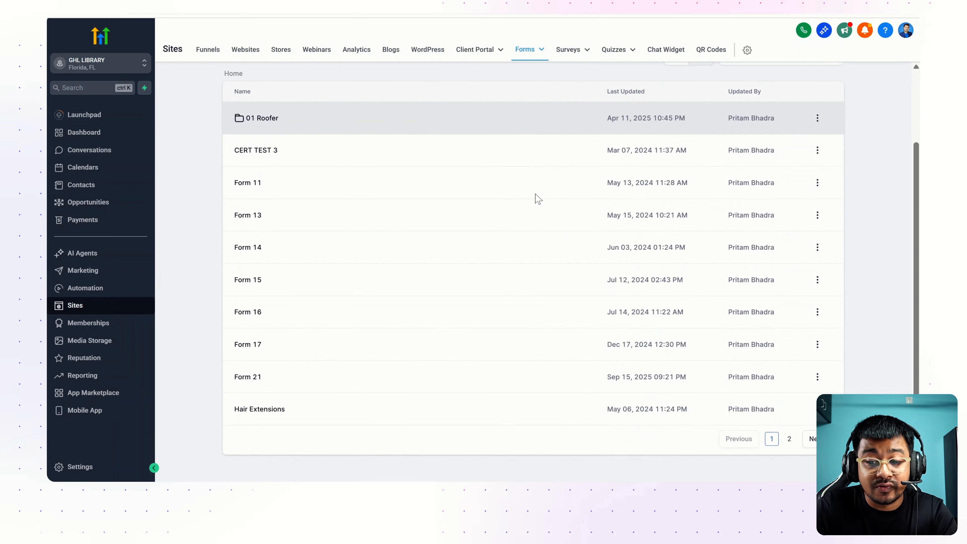
scroll(536, 195, "up", 3)
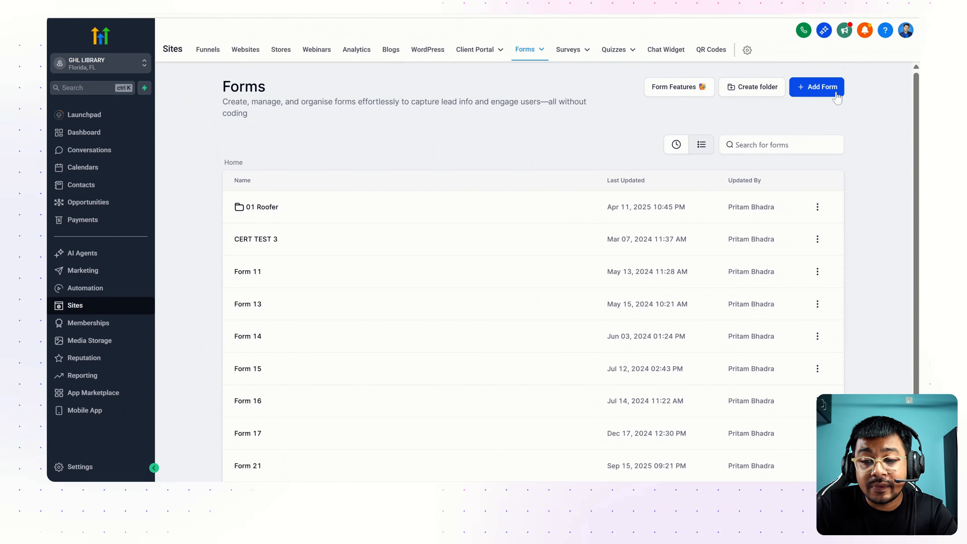
Add a new form using Start from Scratch
left_click(822, 88)
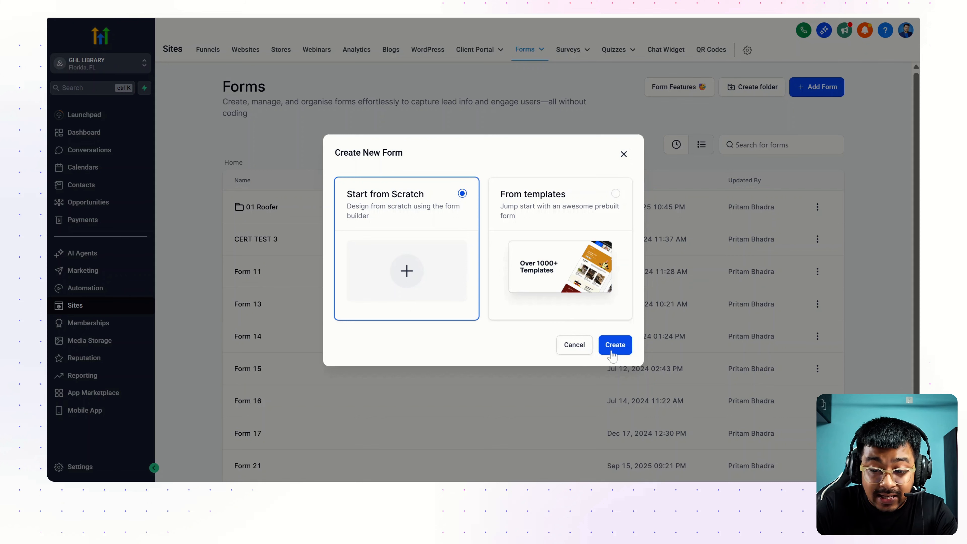
left_click(614, 345)
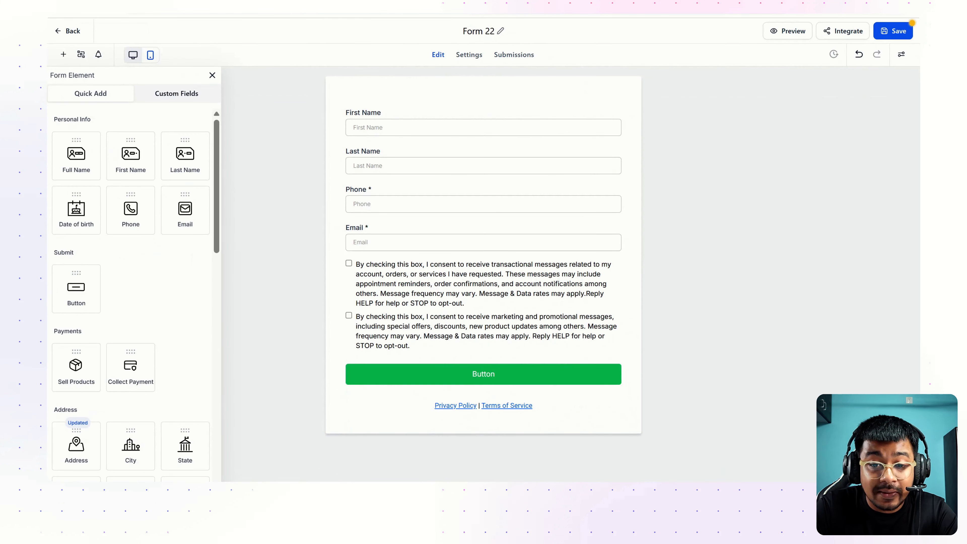
Retitle Form 22 as '01. Custom form For Youtube'
triple_click(483, 31)
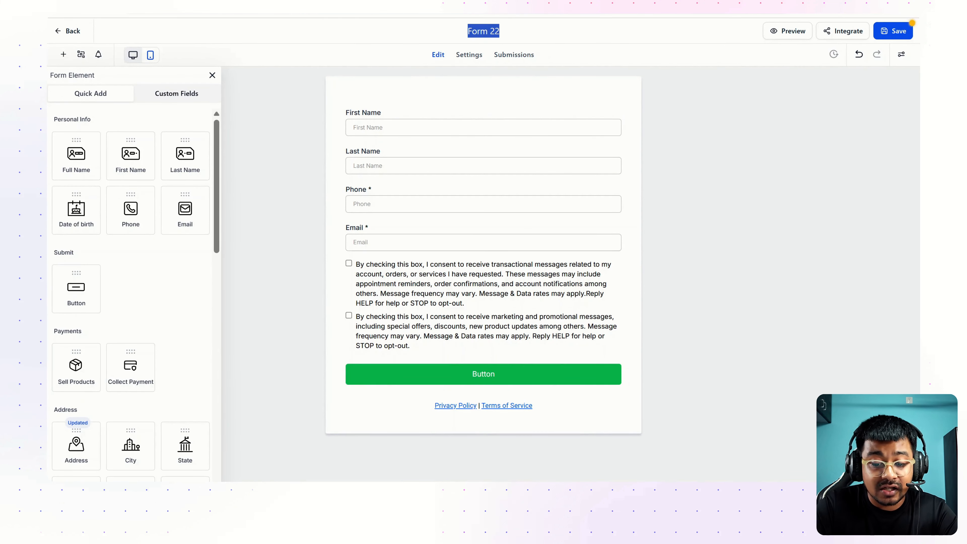
key("BackSpace")
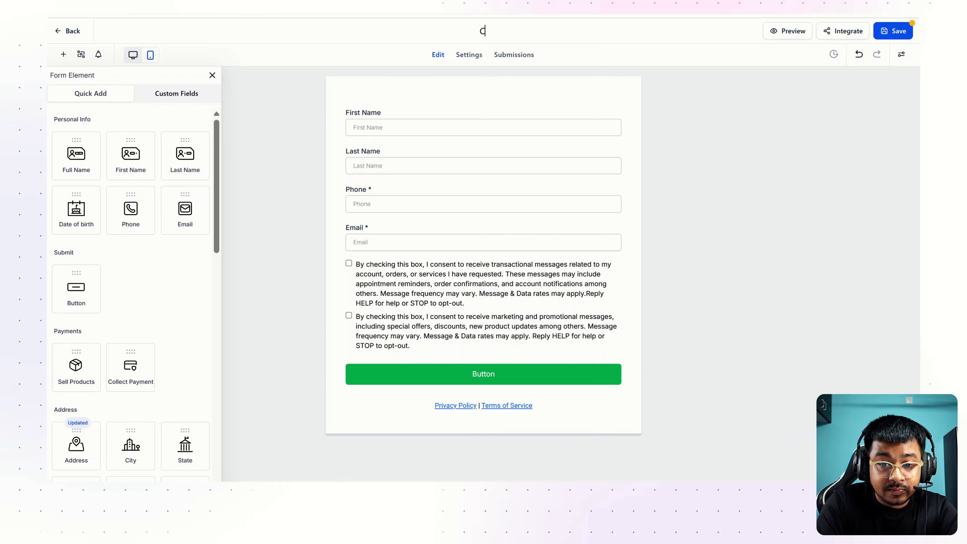
type("01. Custom form For You")
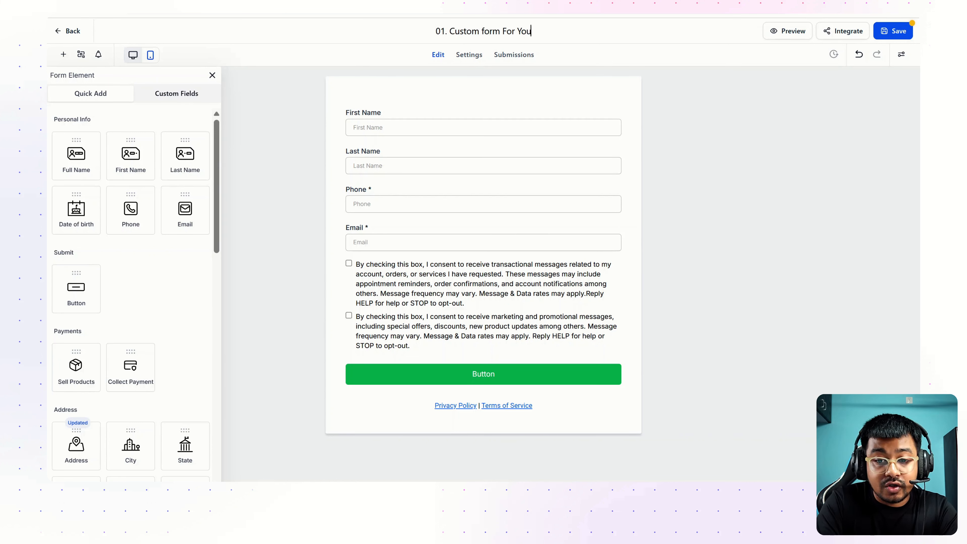
type("tube")
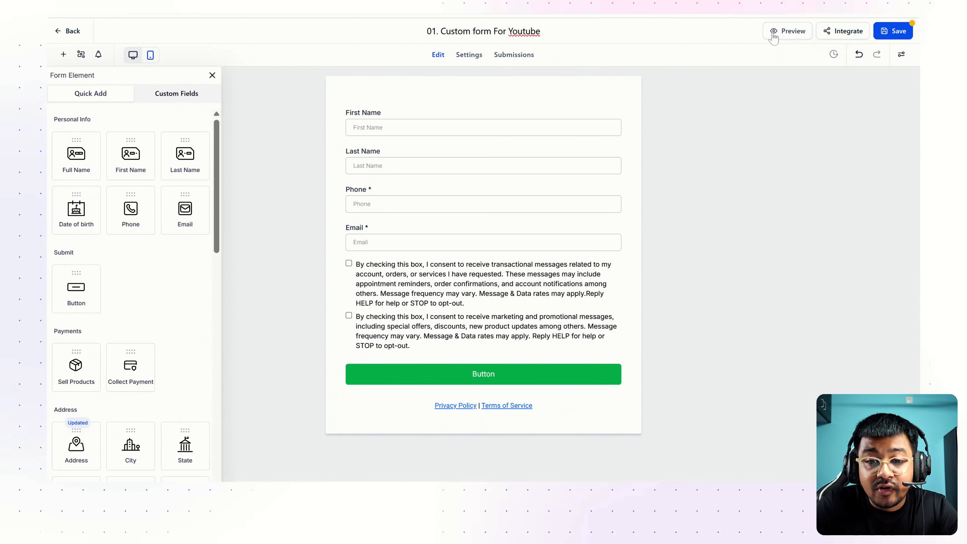
left_click(773, 32)
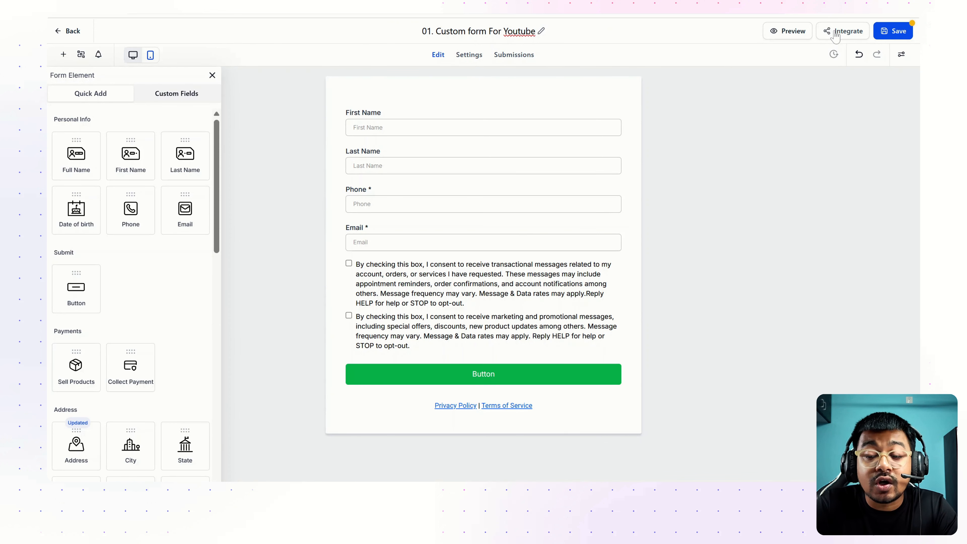
left_click(835, 34)
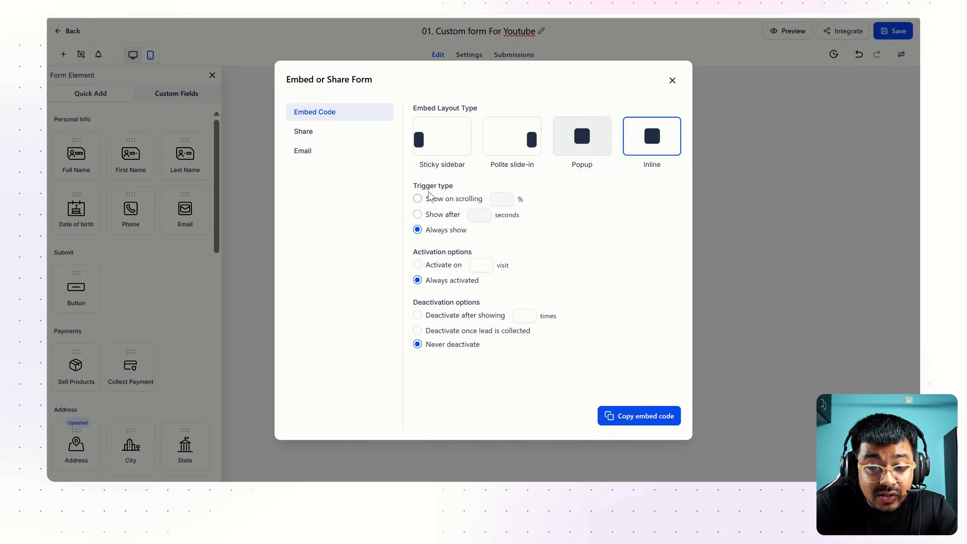
left_click_drag(412, 191, 465, 189)
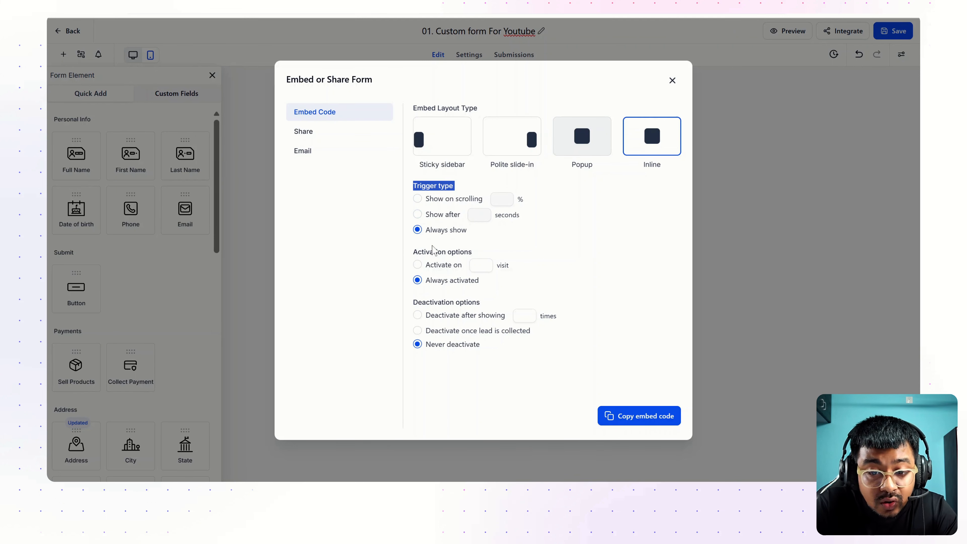
left_click(479, 265)
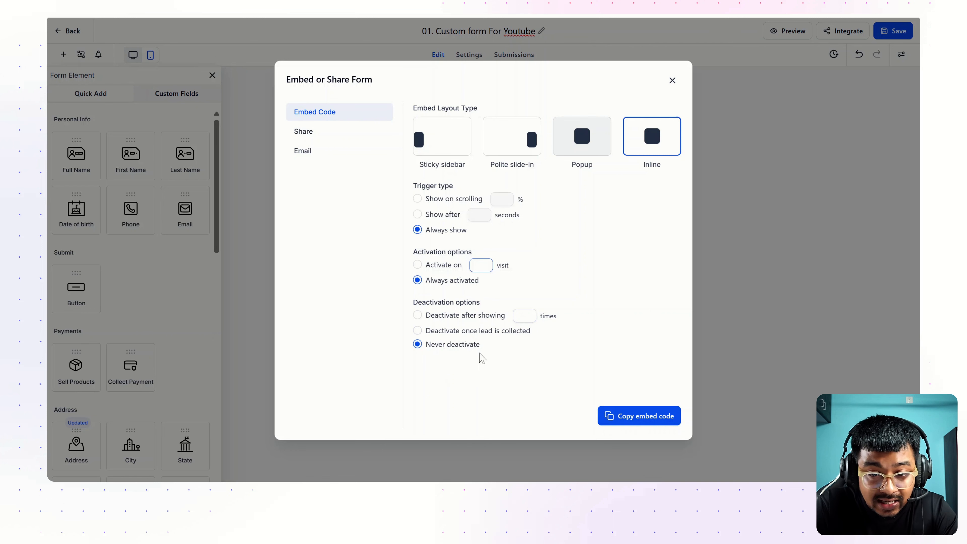
left_click(422, 147)
left_click(510, 144)
left_click(582, 147)
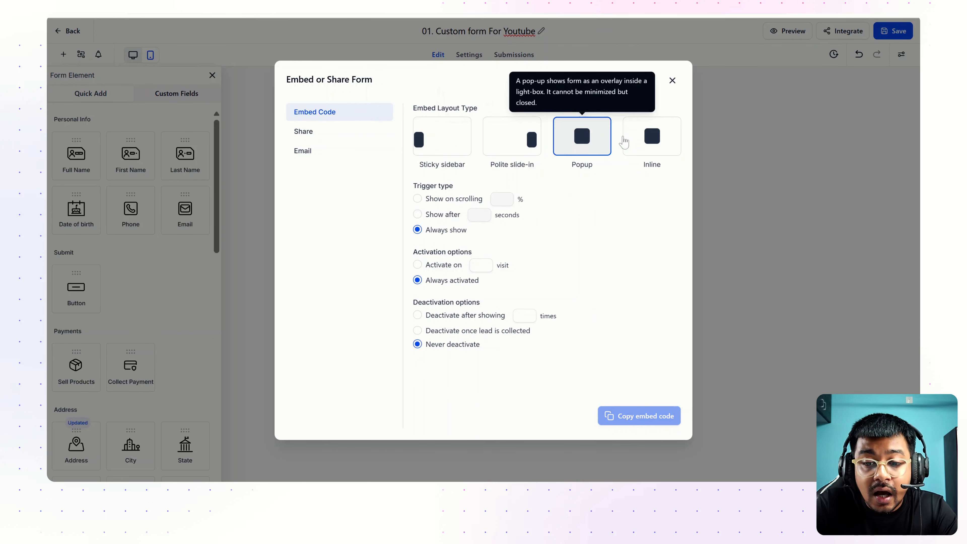
left_click(647, 139)
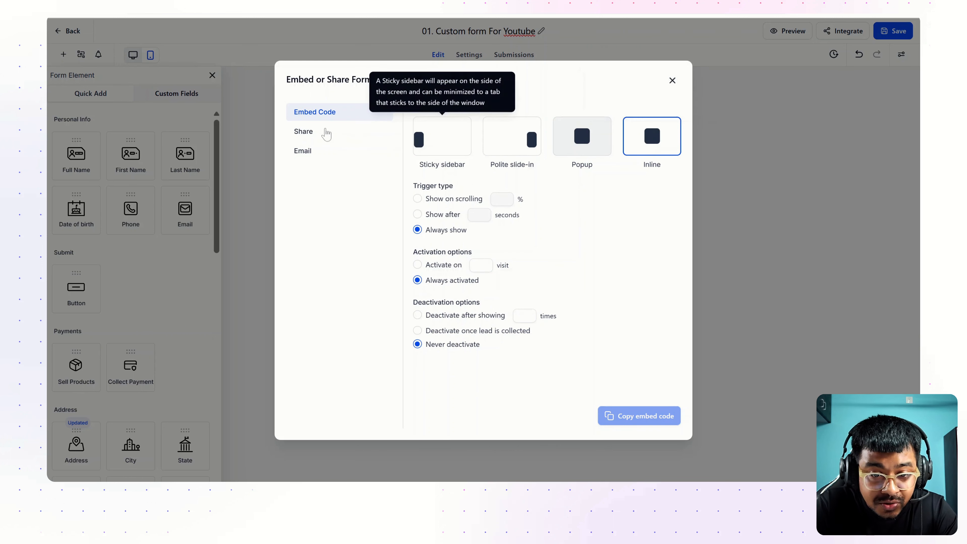
left_click(310, 131)
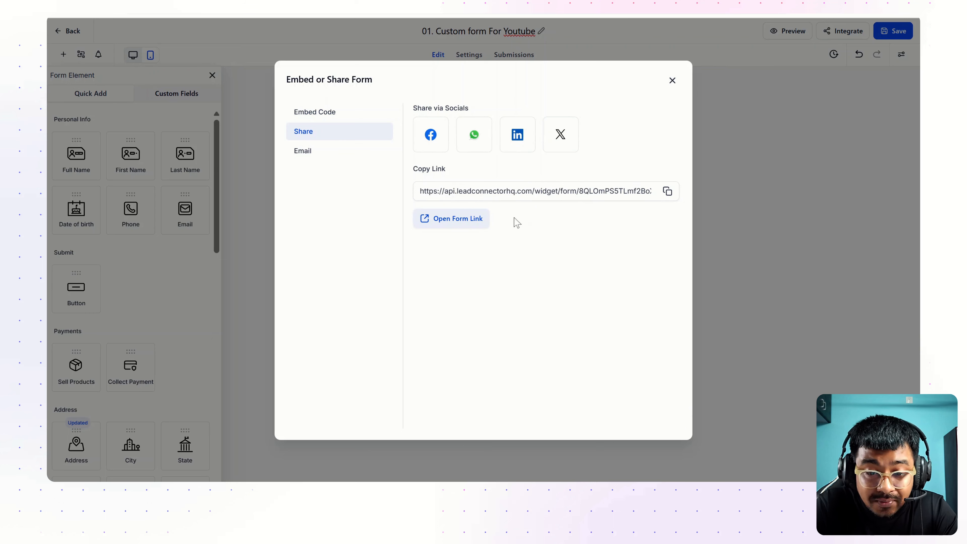
left_click(471, 229)
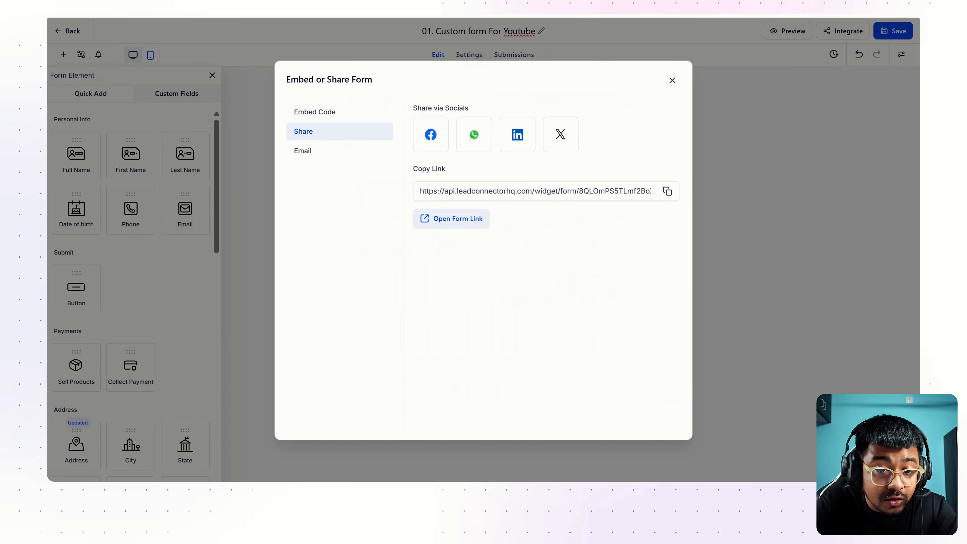
left_click(303, 152)
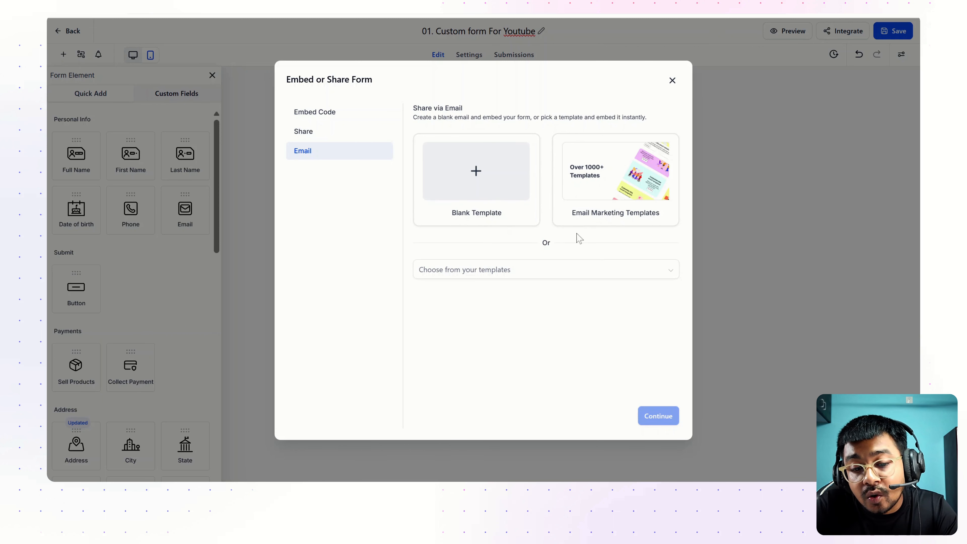
left_click(546, 275)
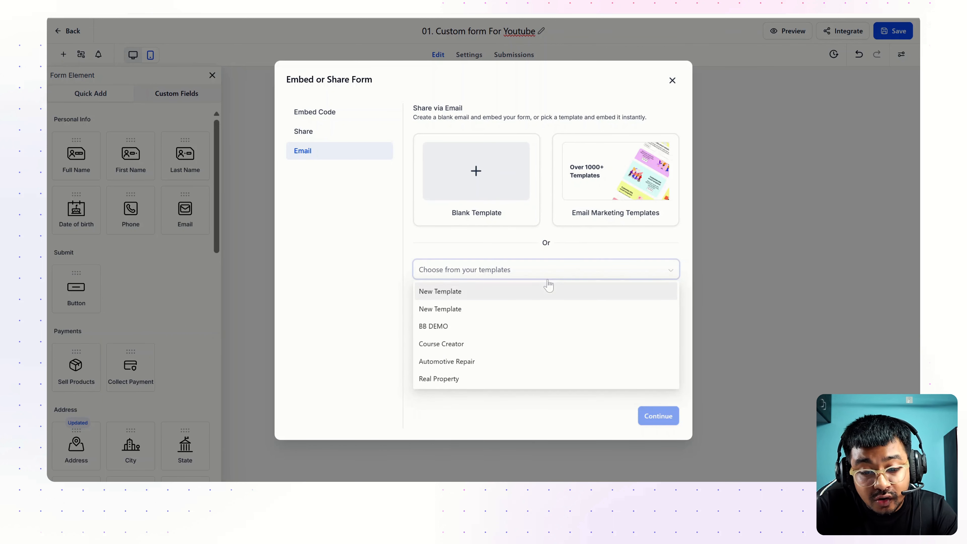
left_click(363, 378)
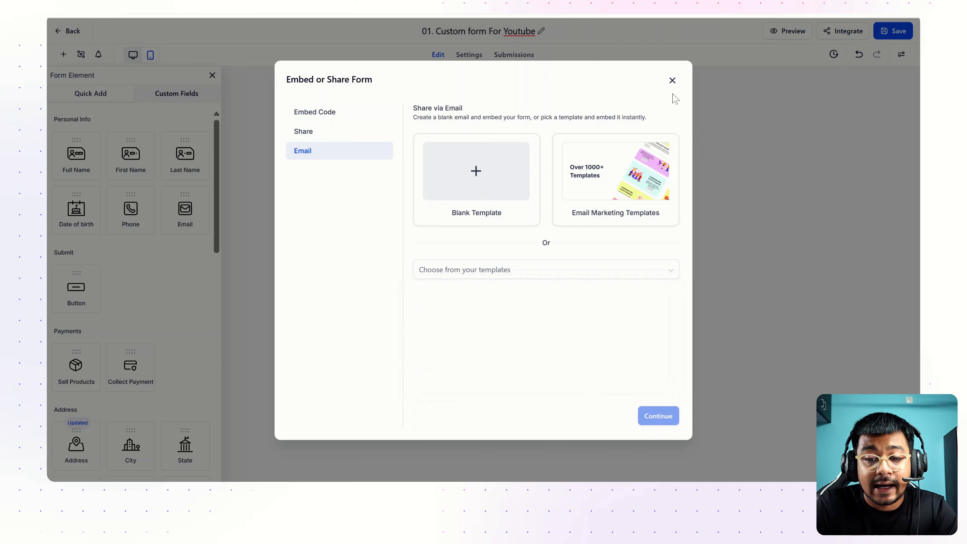
left_click(672, 80)
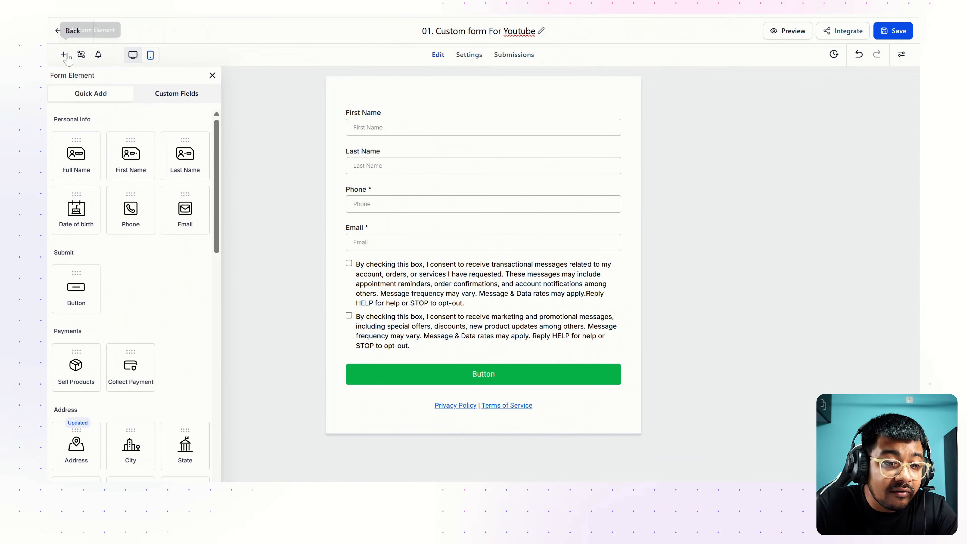
Browse the Quick Add elements and custom field groups, checking the example form's service choices
left_click(64, 56)
left_click(64, 57)
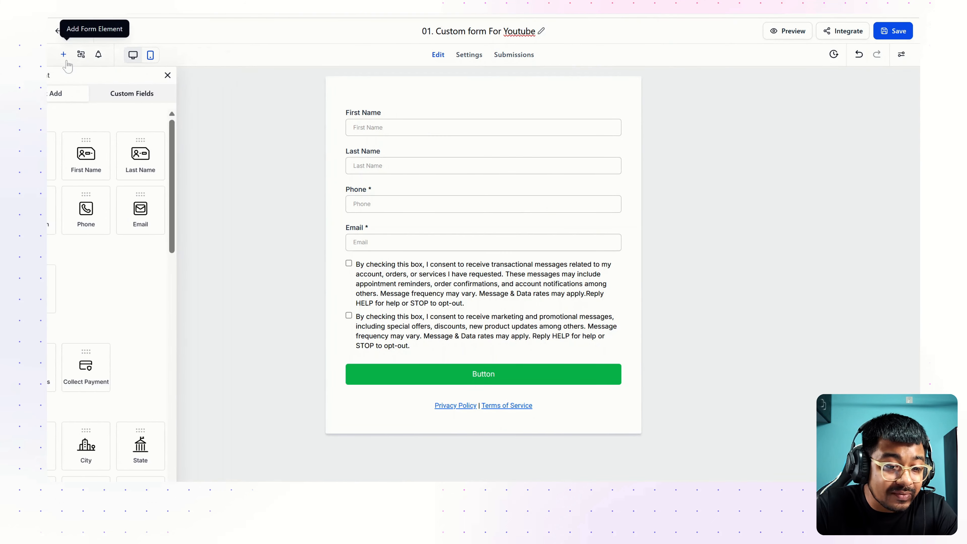
scroll(121, 210, "down", 10)
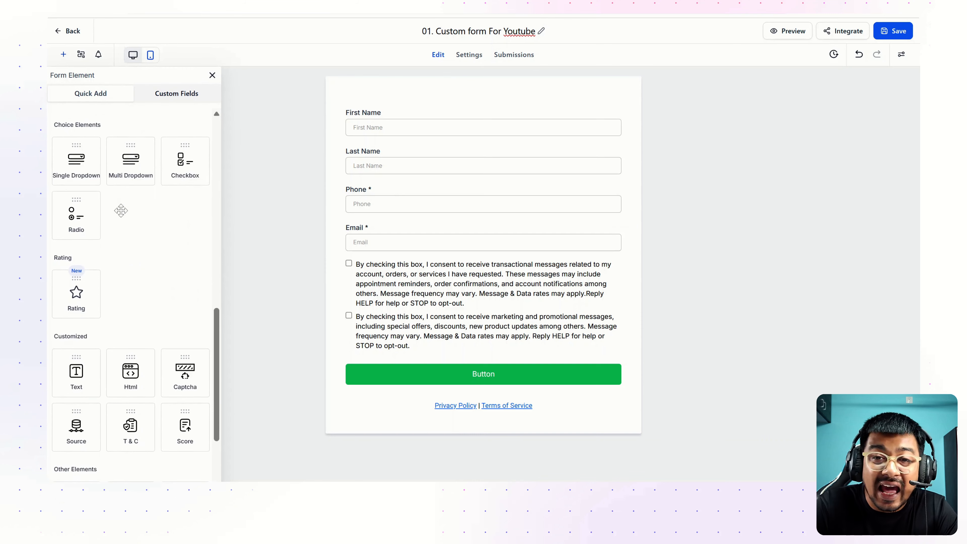
scroll(121, 211, "up", 10)
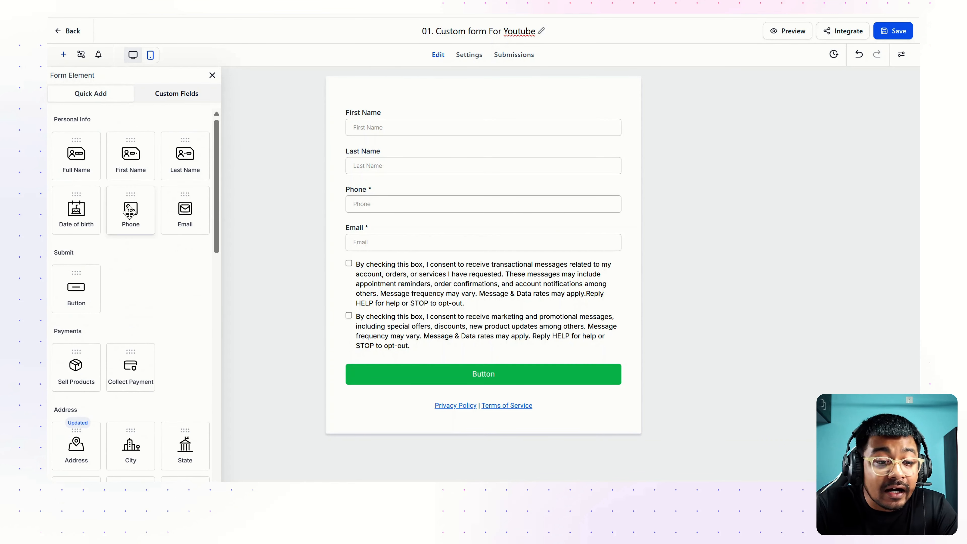
left_click(175, 94)
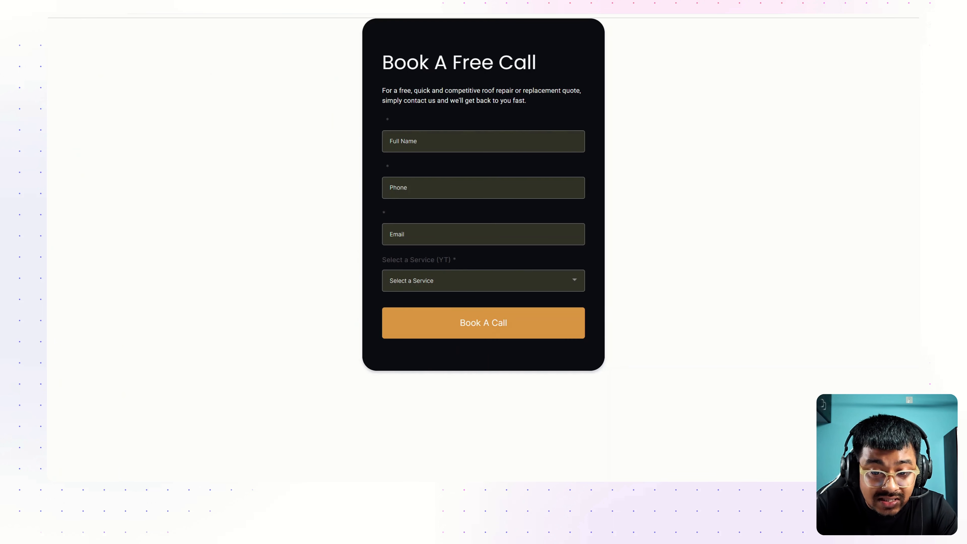
left_click(432, 282)
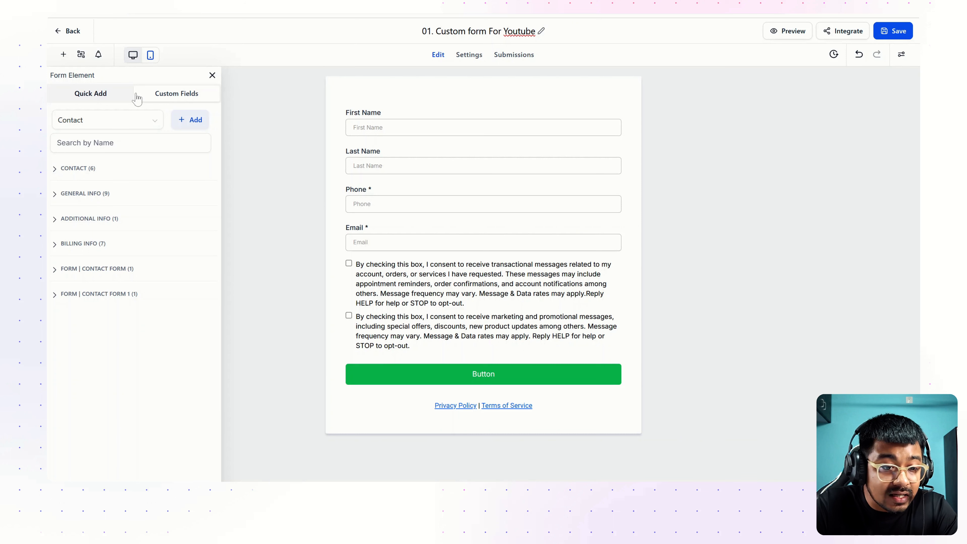
left_click(91, 96)
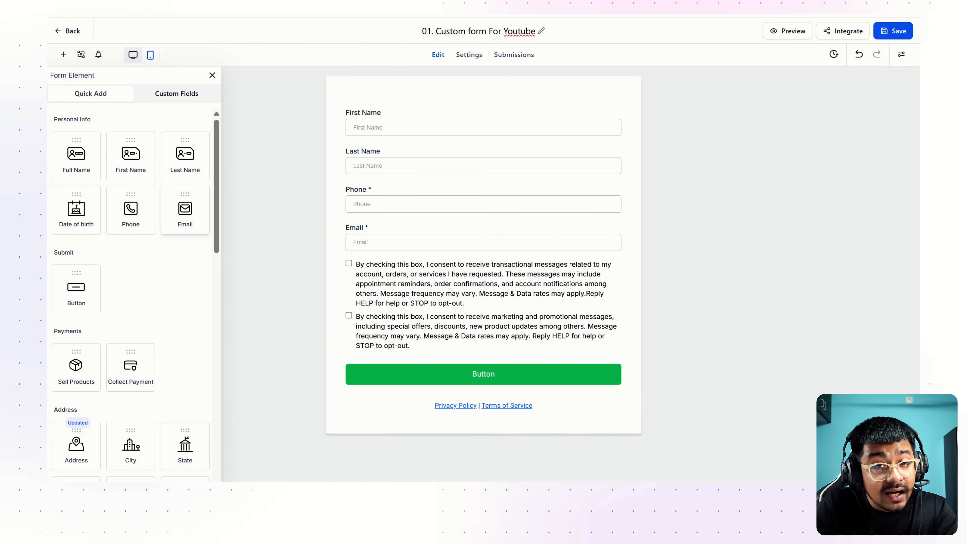
Scroll through the form to view it as a visitor would
scroll(166, 303, "down", 3)
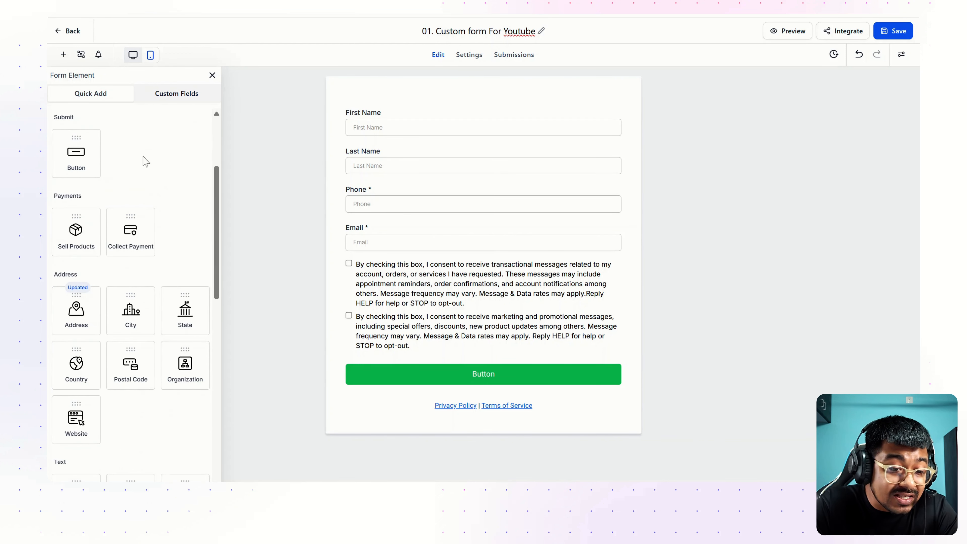
scroll(175, 215, "down", 2)
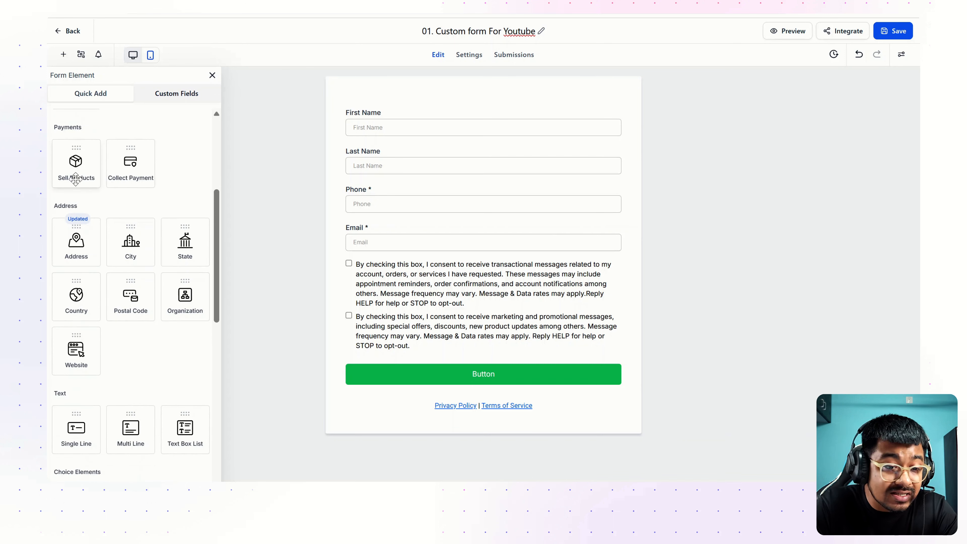
scroll(173, 190, "down", 2)
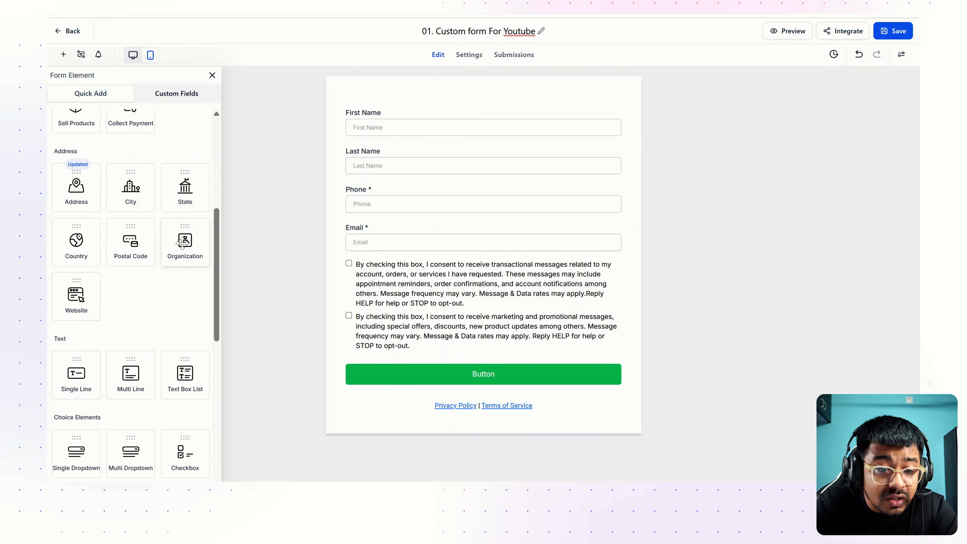
scroll(145, 301, "down", 5)
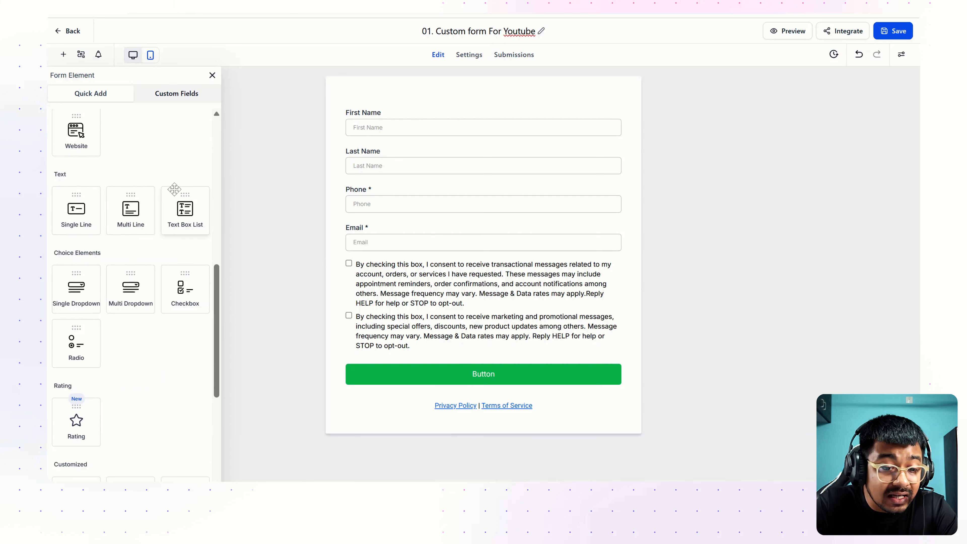
scroll(182, 209, "down", 2)
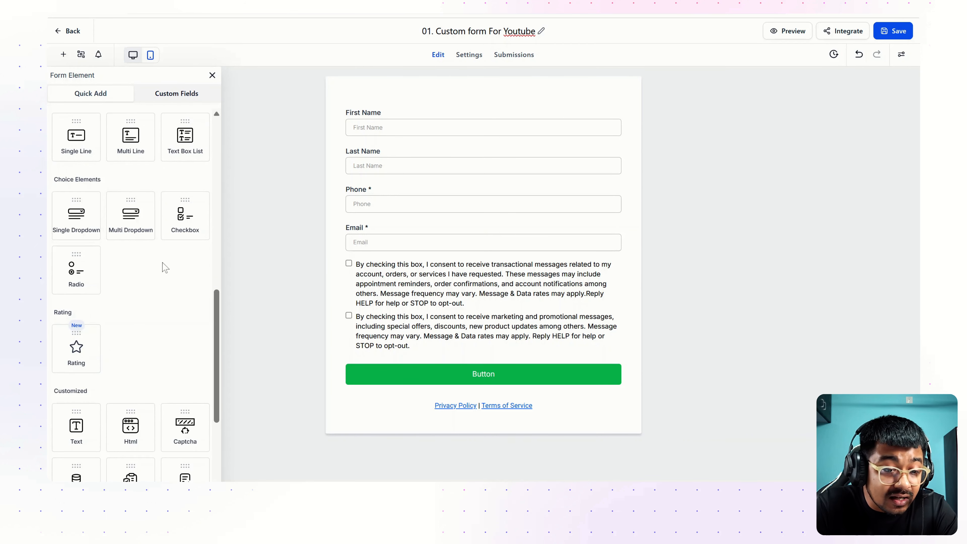
scroll(179, 276, "down", 4)
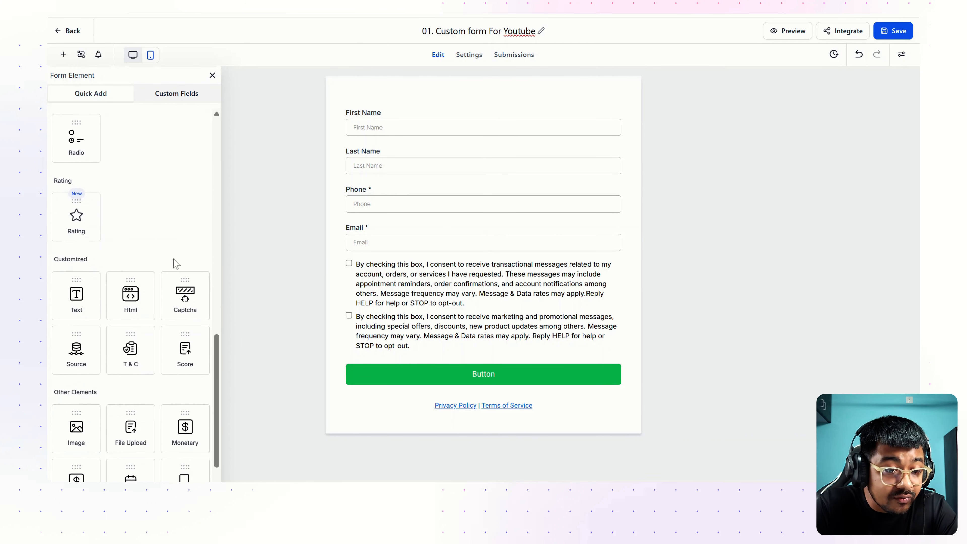
scroll(101, 228, "down", 2)
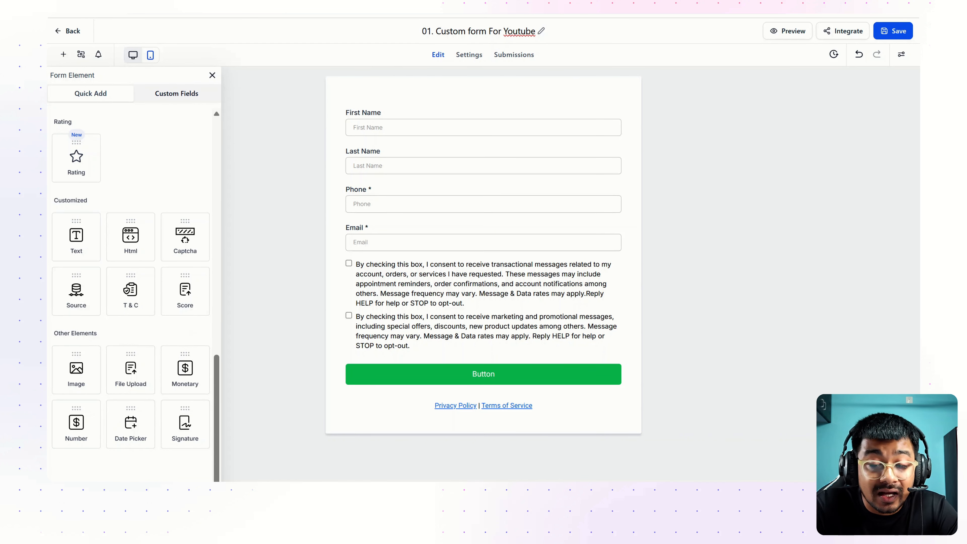
scroll(132, 293, "up", 15)
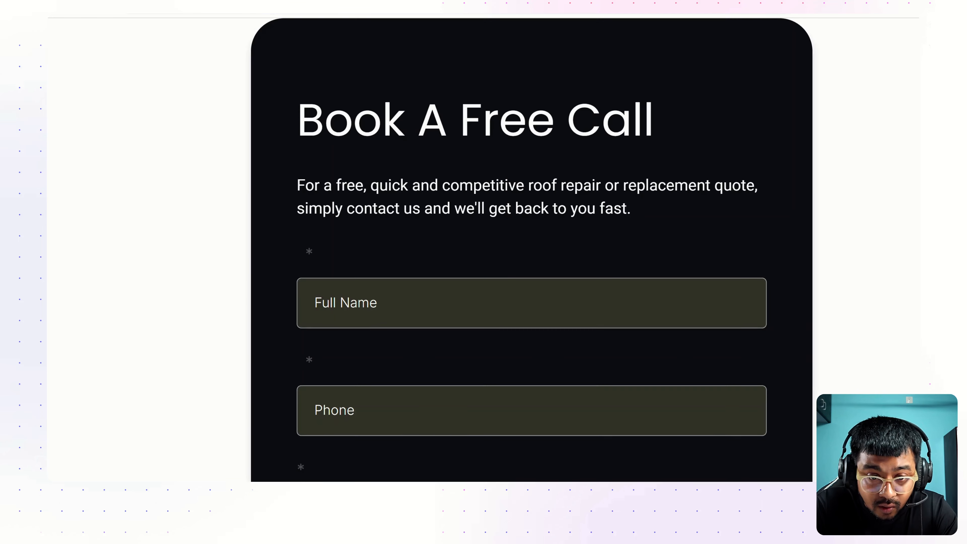
Highlight the reference form's Book A Free Call heading and description paragraph
left_click_drag(297, 120, 683, 120)
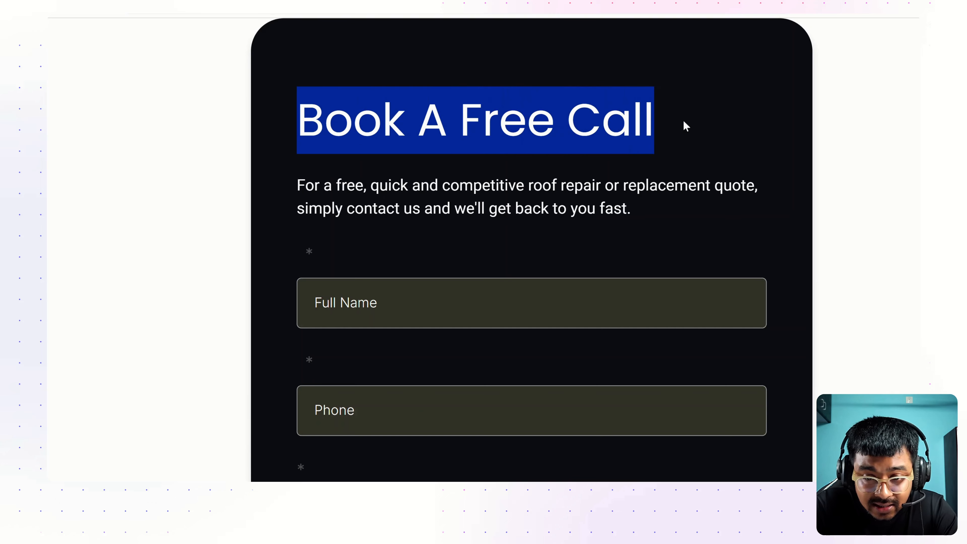
left_click(677, 120)
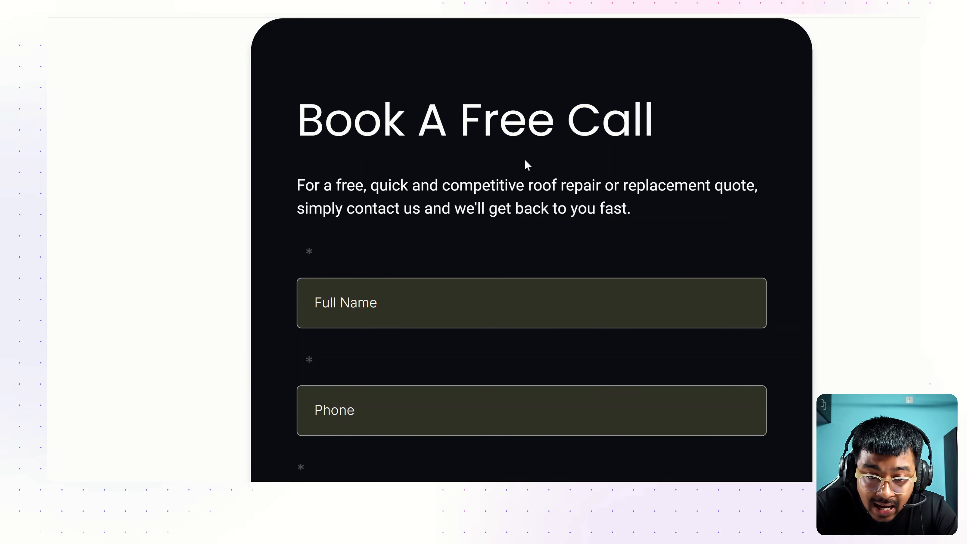
left_click_drag(296, 189, 649, 219)
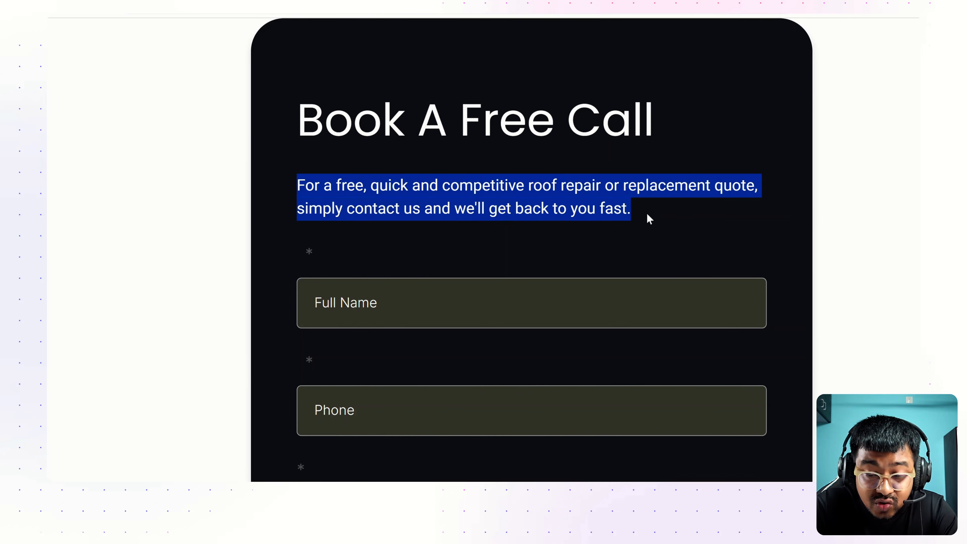
scroll(649, 218, "down", 2)
scroll(451, 266, "down", 3)
scroll(449, 264, "up", 3)
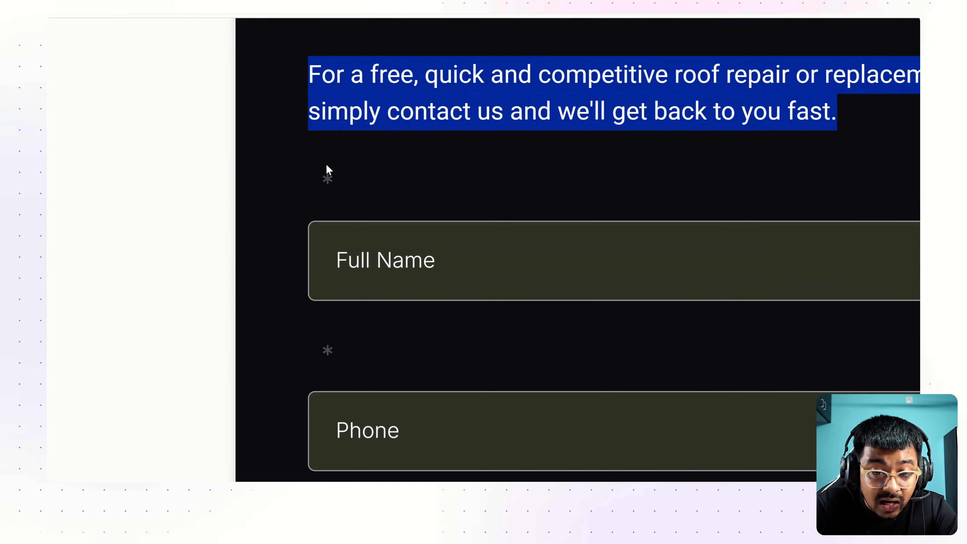
left_click(314, 177)
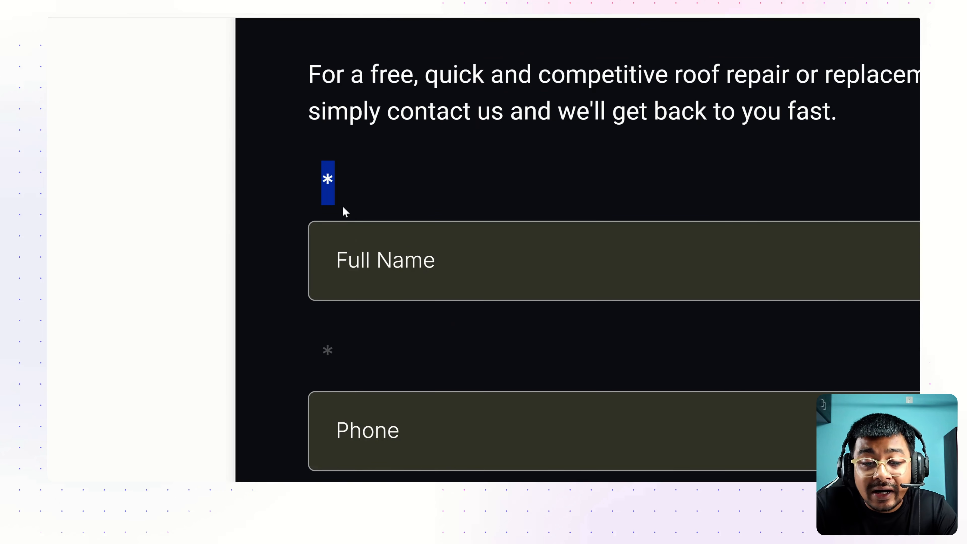
Test the required Full Name warning and the service dropdown on the reference form
left_click(337, 261)
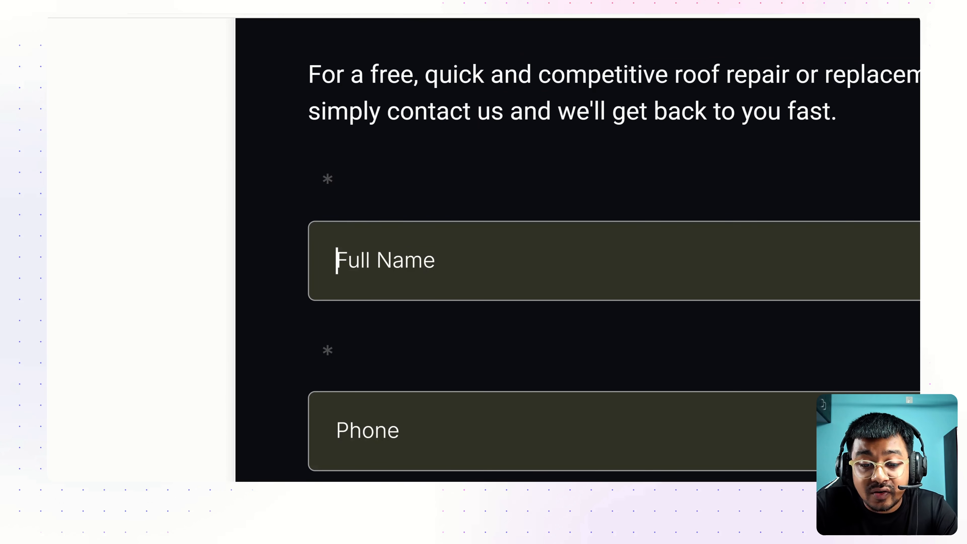
left_click(531, 169)
scroll(531, 169, "down", 5)
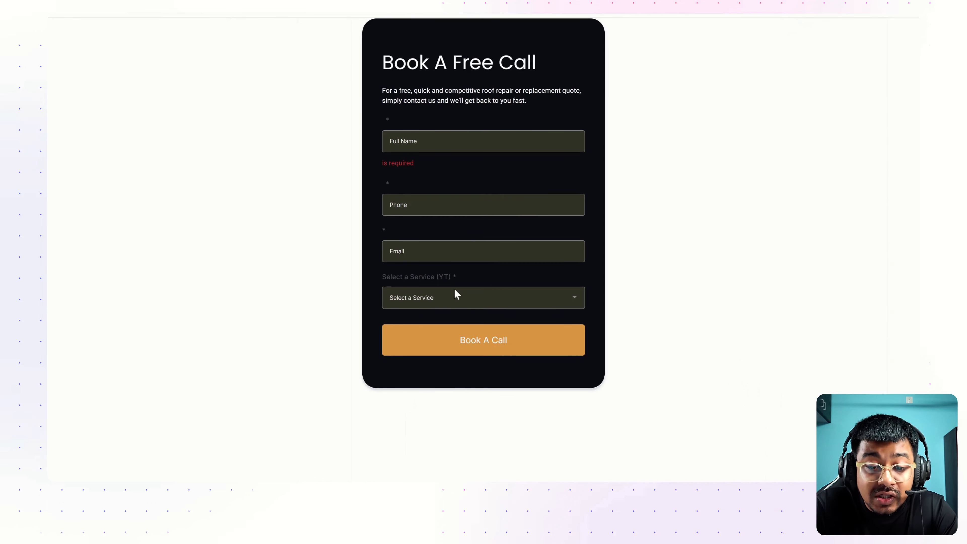
left_click(549, 254)
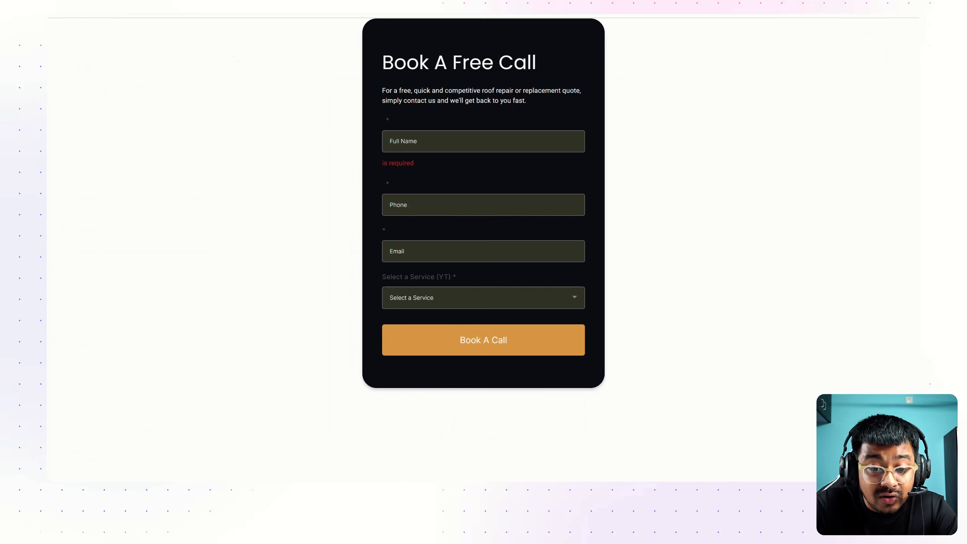
left_click(462, 298)
left_click(696, 270)
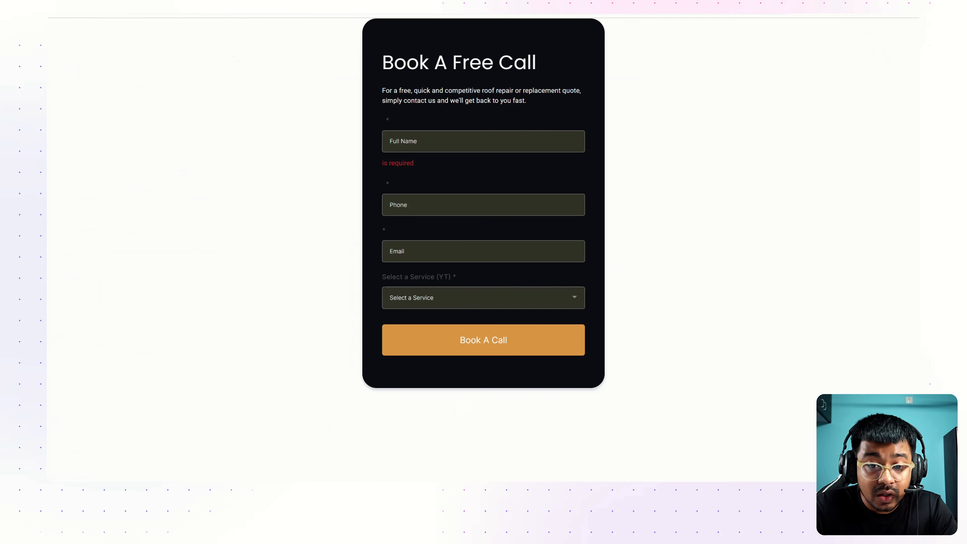
Add a Text element at the top of the form and copy the reference heading
triple_click(561, 66)
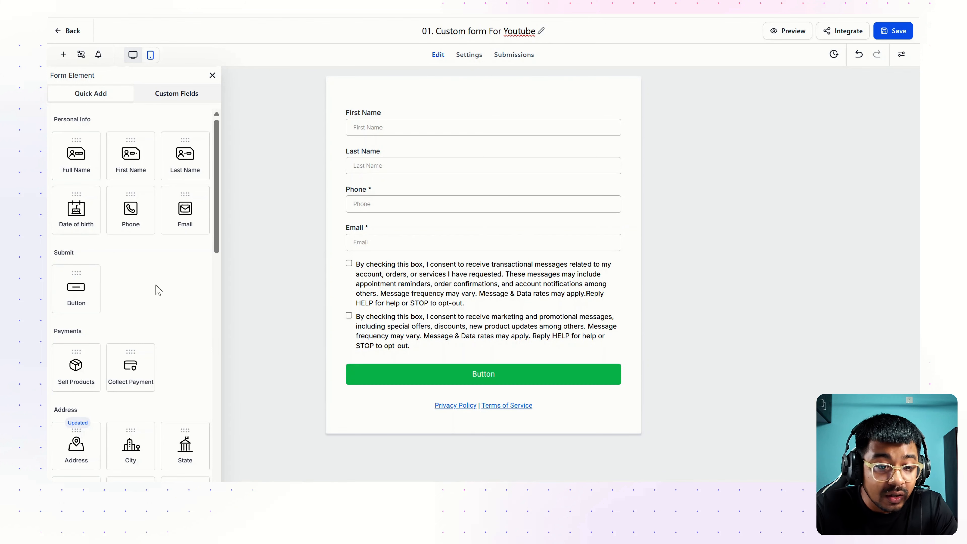
scroll(173, 313, "down", 6)
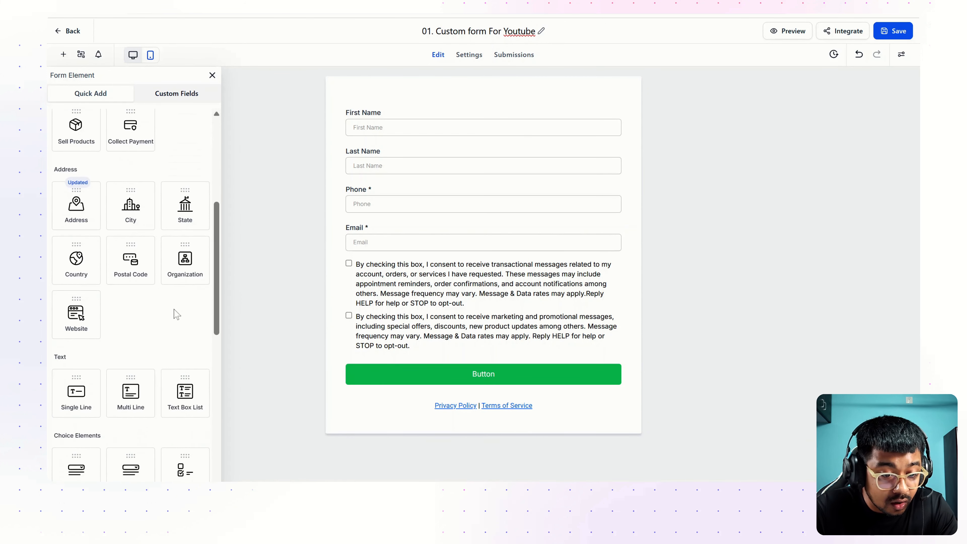
scroll(177, 314, "down", 8)
scroll(106, 311, "down", 1)
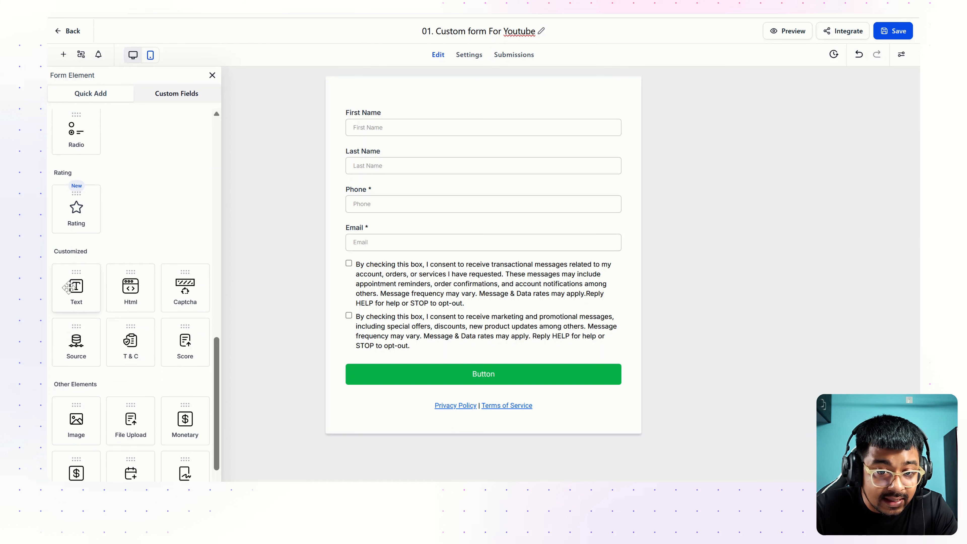
left_click_drag(69, 287, 389, 104)
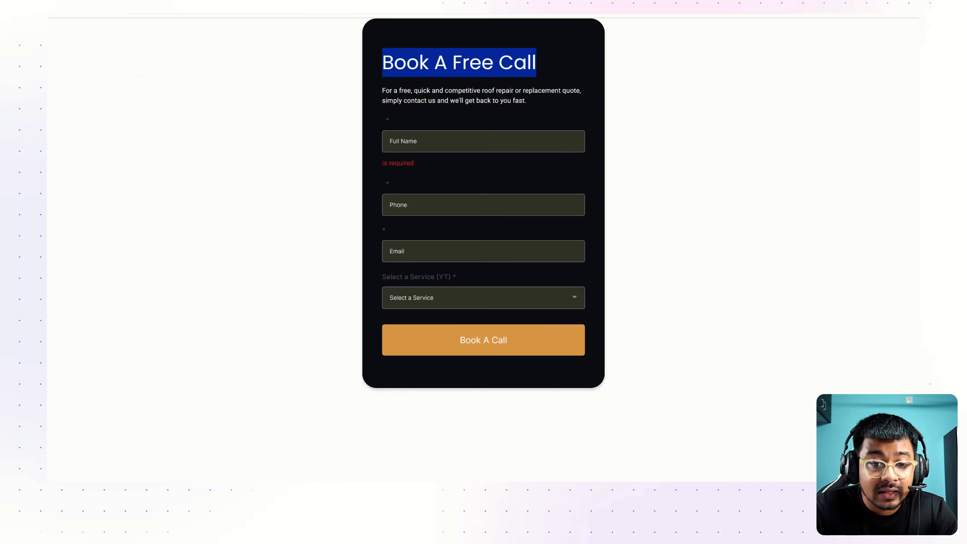
left_click_drag(371, 65, 555, 66)
key("ctrl+c")
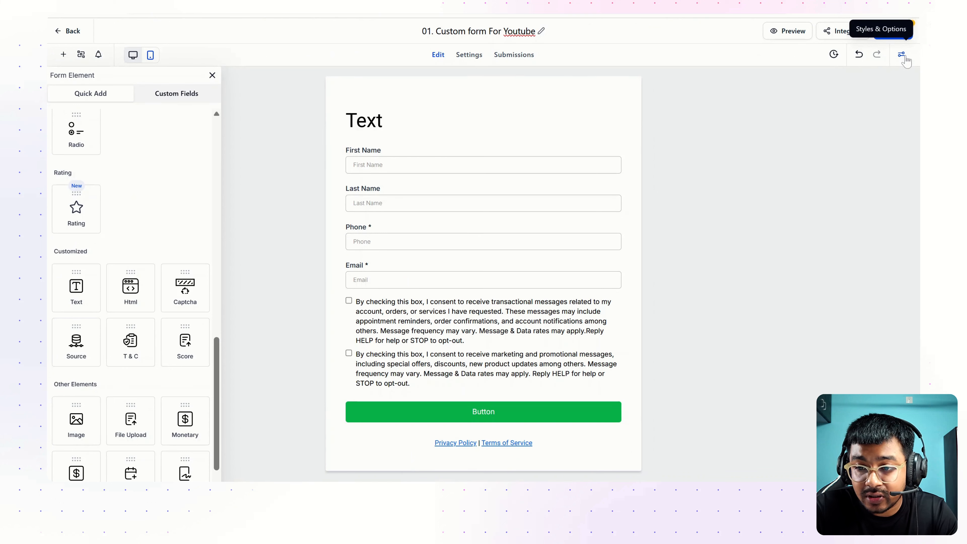
Inspect the form's colours and background style settings, including the font colour picker
left_click(903, 56)
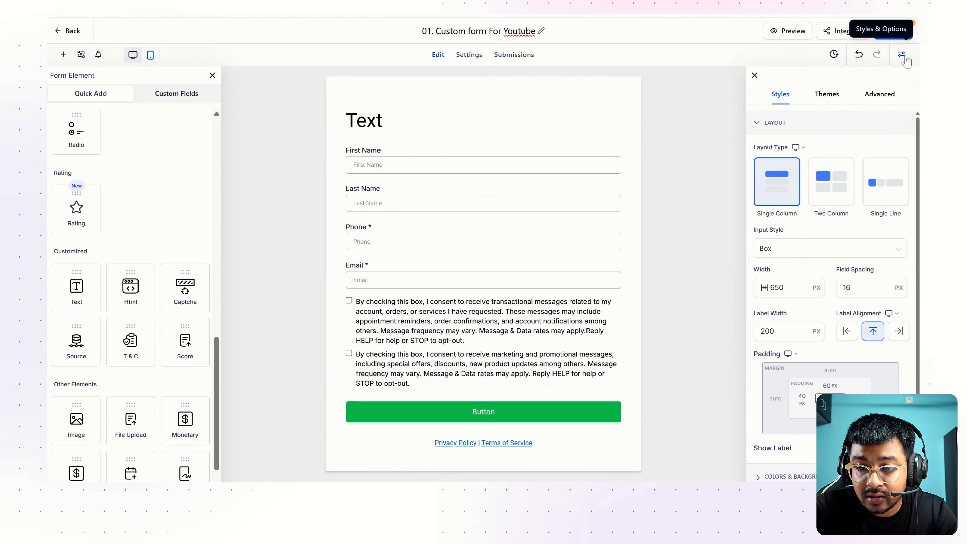
scroll(813, 194, "down", 2)
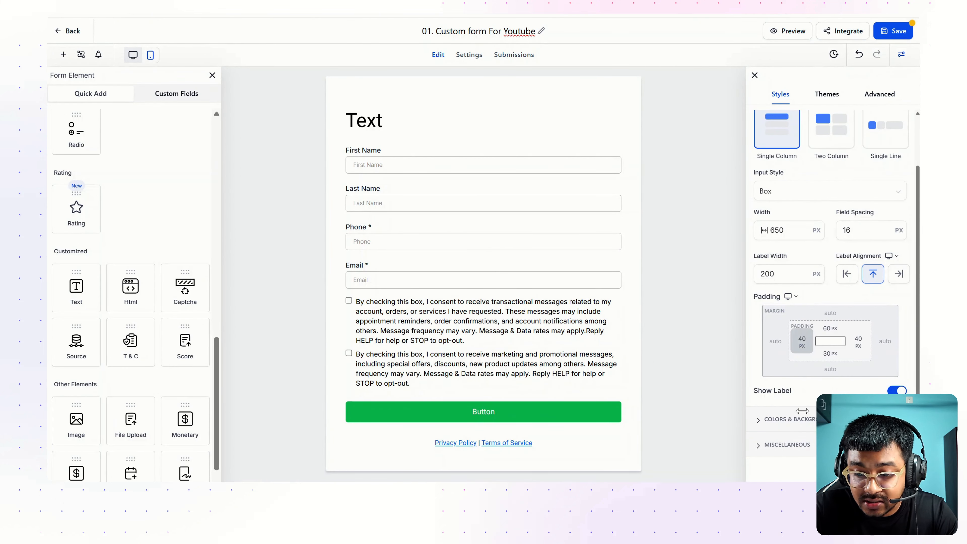
left_click(803, 426)
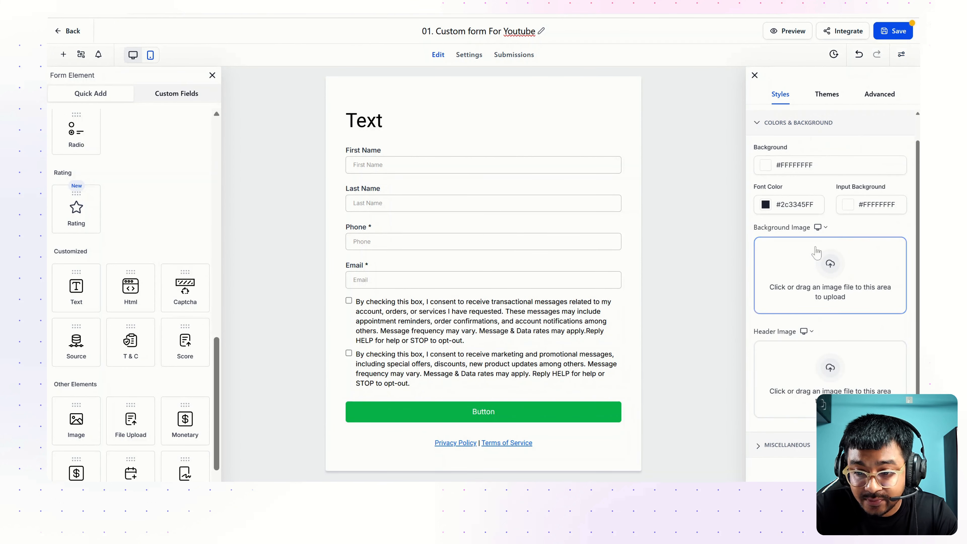
left_click(766, 205)
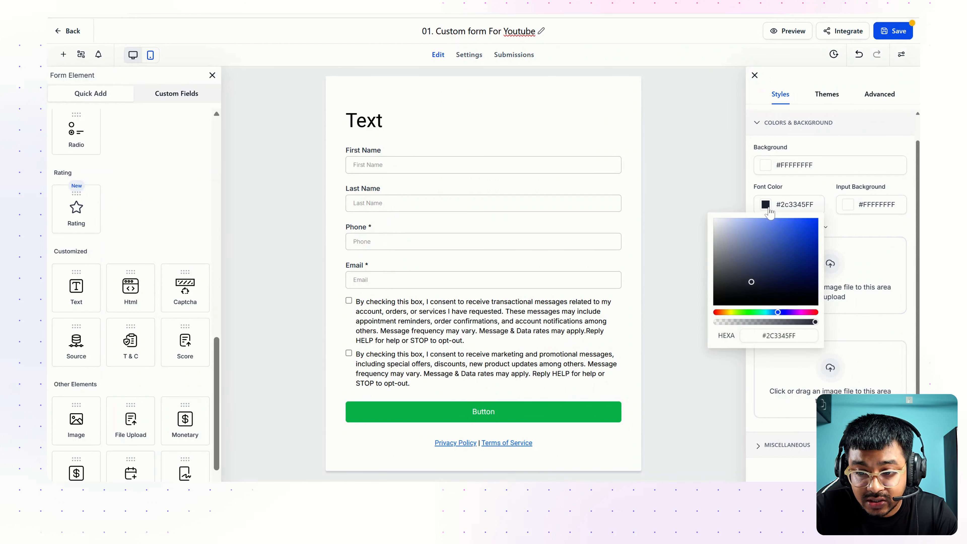
left_click(379, 128)
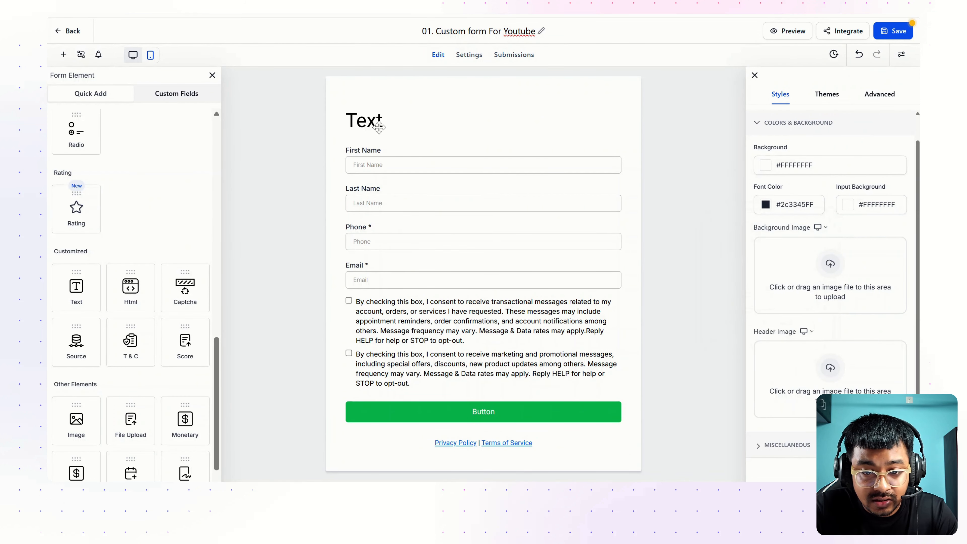
Replace the Text element's content with 'Book A Free Call'
left_click(379, 127)
key("ctrl+a")
key("ctrl+v")
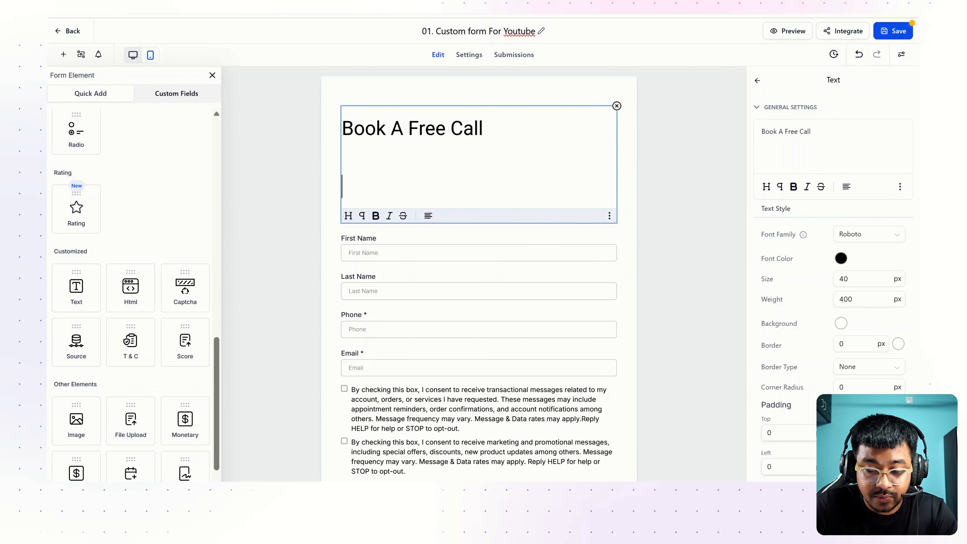
key("BackSpace")
key("BackSpace")
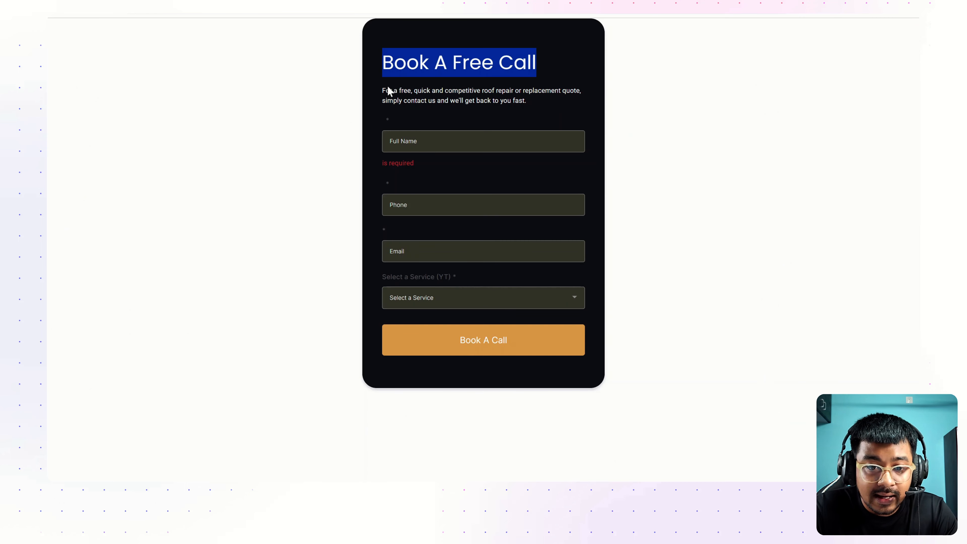
left_click(511, 98)
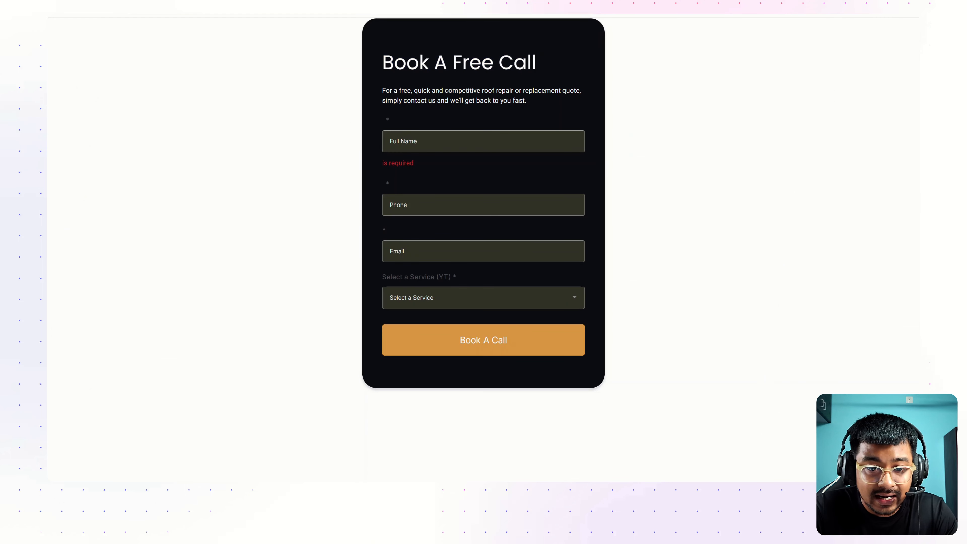
Select the intro paragraph on the reference form for copying
left_click_drag(383, 90, 535, 104)
key("ctrl+c")
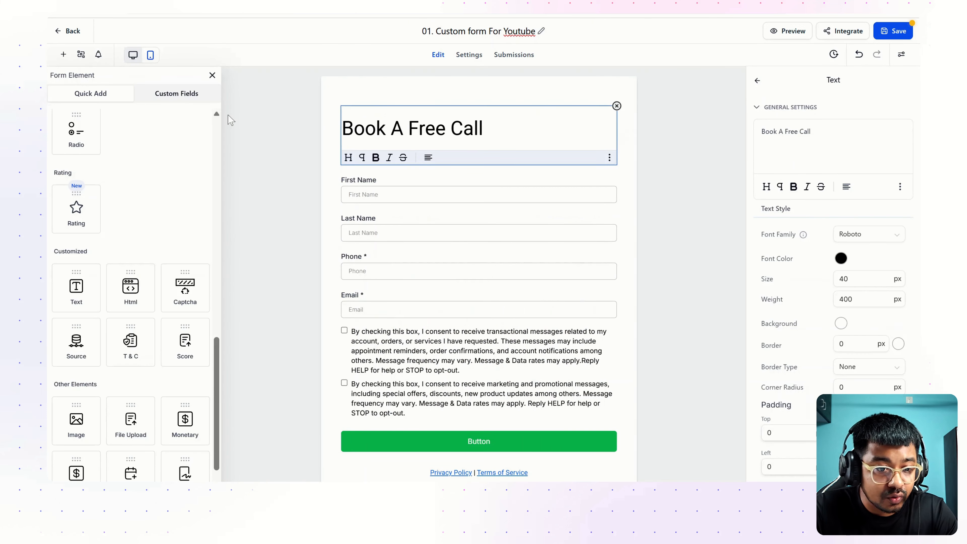
scroll(108, 177, "up", 4)
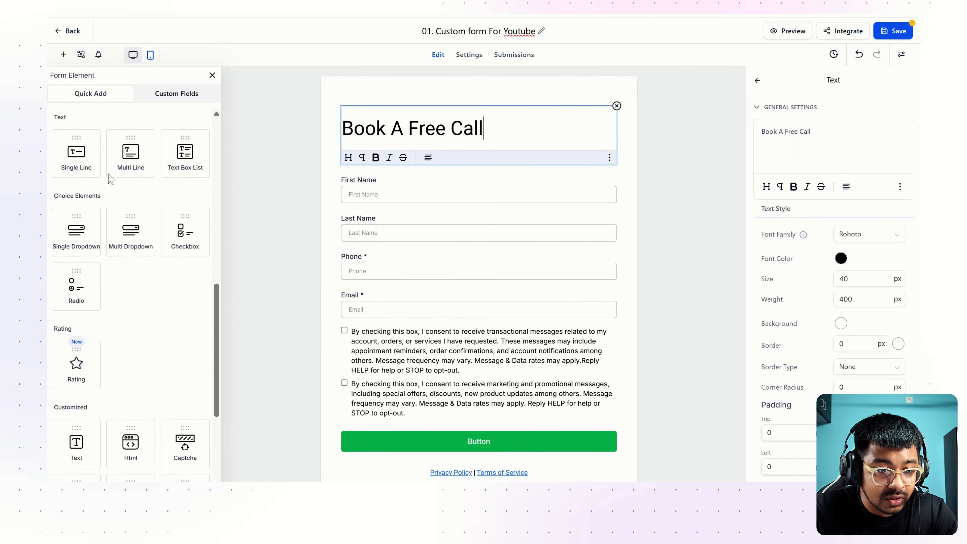
scroll(108, 177, "down", 5)
scroll(114, 191, "up", 1)
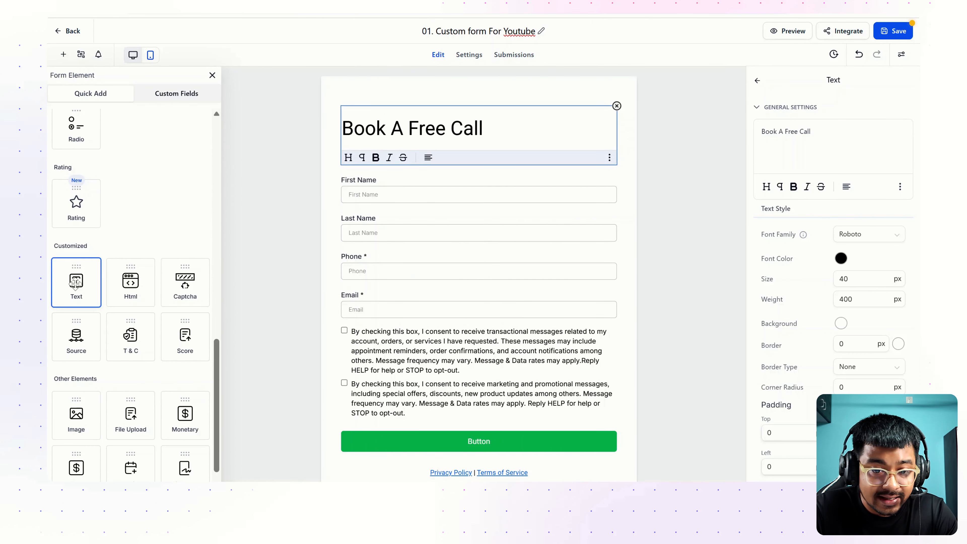
Add a Text block below the heading with the pasted description in Poppins, size 14
left_click_drag(91, 273, 403, 193)
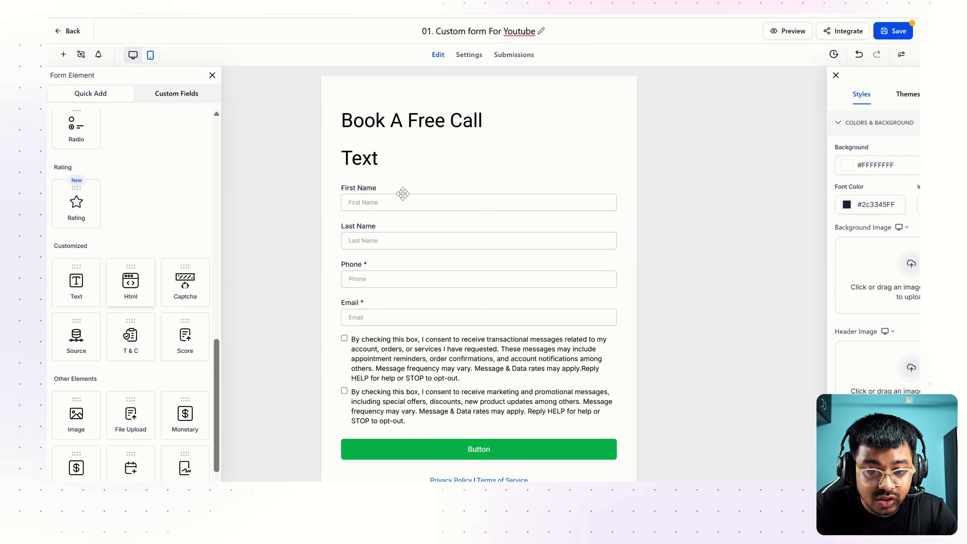
left_click(372, 159)
key("ctrl+a")
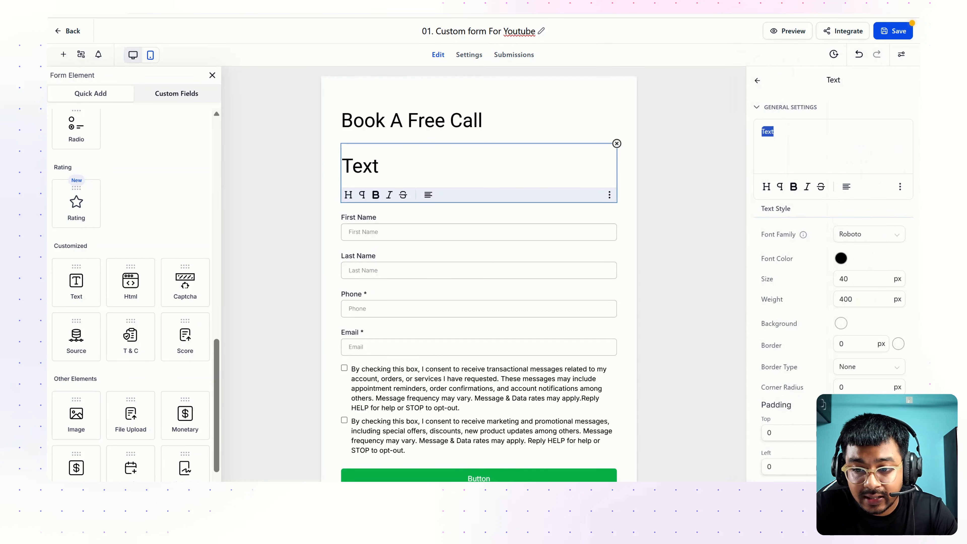
key("ctrl+v")
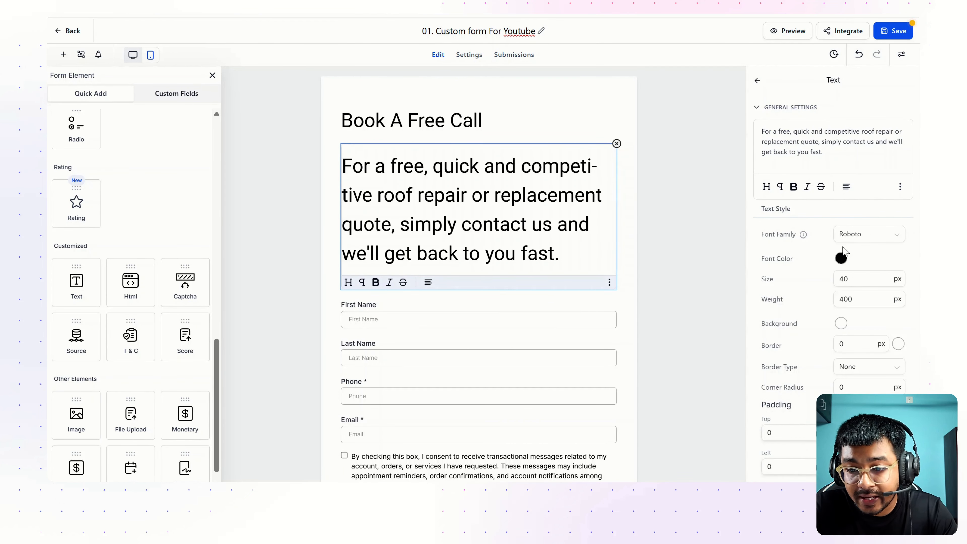
left_click(859, 239)
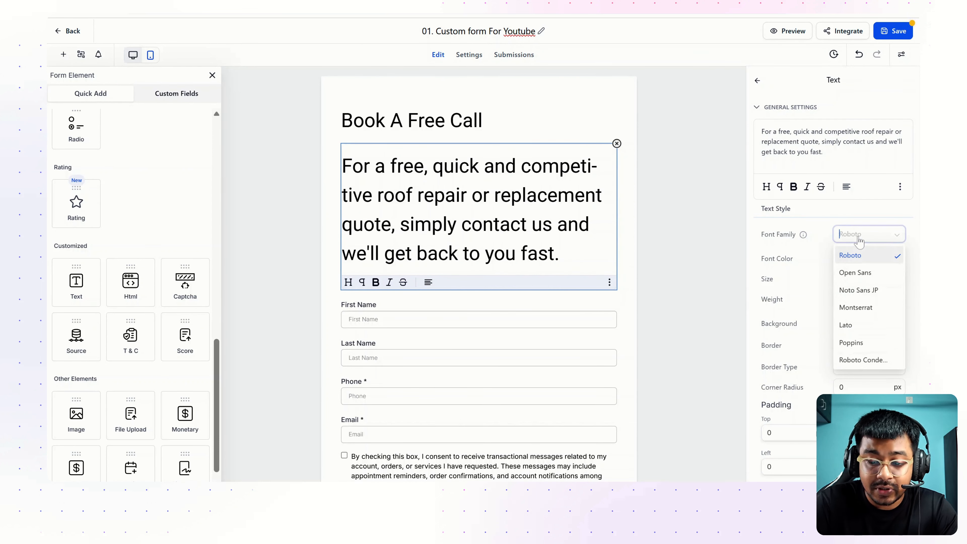
type("popp")
left_click(858, 262)
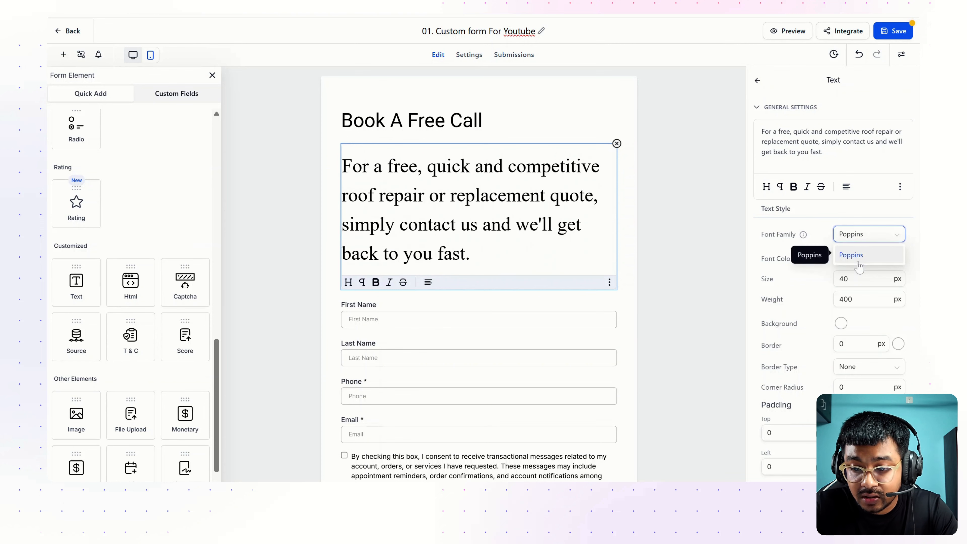
left_click(849, 279)
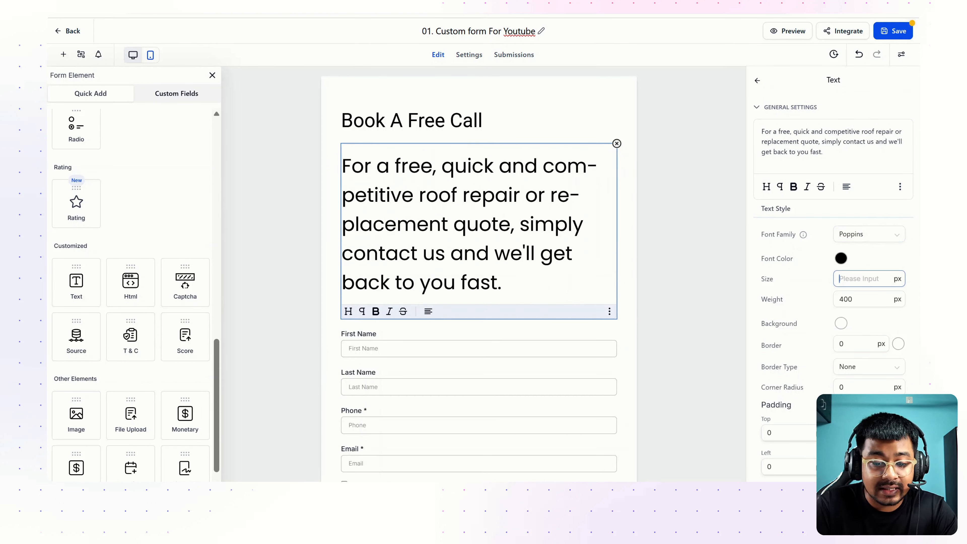
type("14")
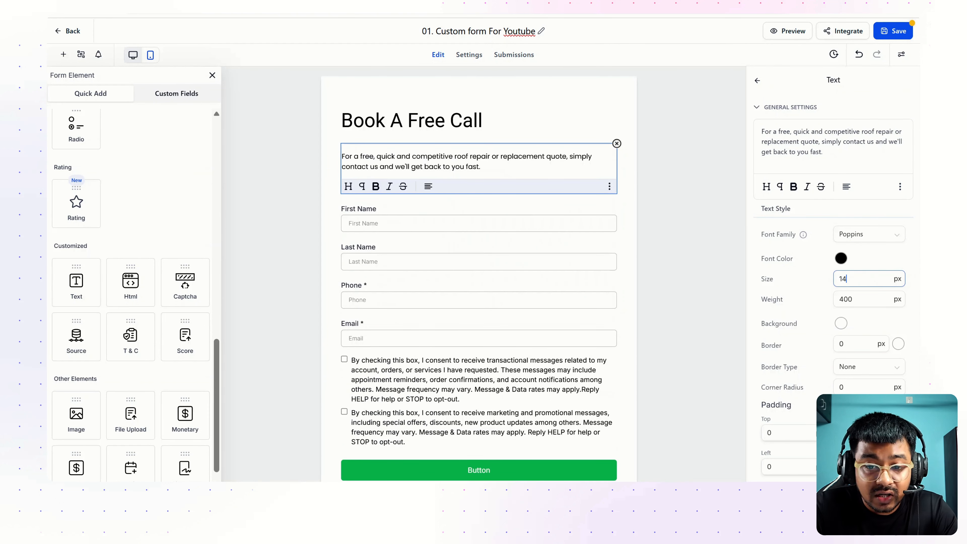
scroll(808, 230, "down", 4)
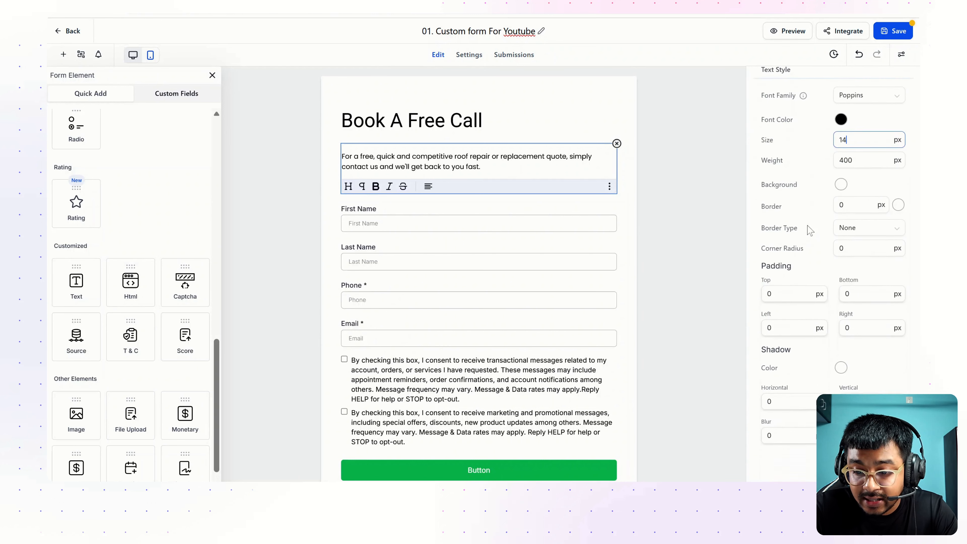
scroll(808, 231, "up", 4)
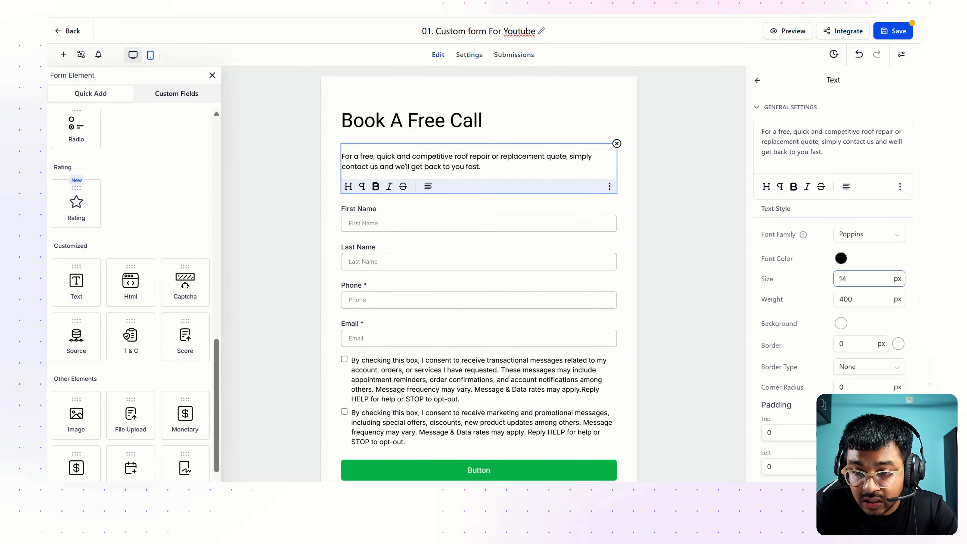
Set the Book A Free Call heading to Poppins, size 43
left_click(537, 111)
left_click(850, 239)
type("popp")
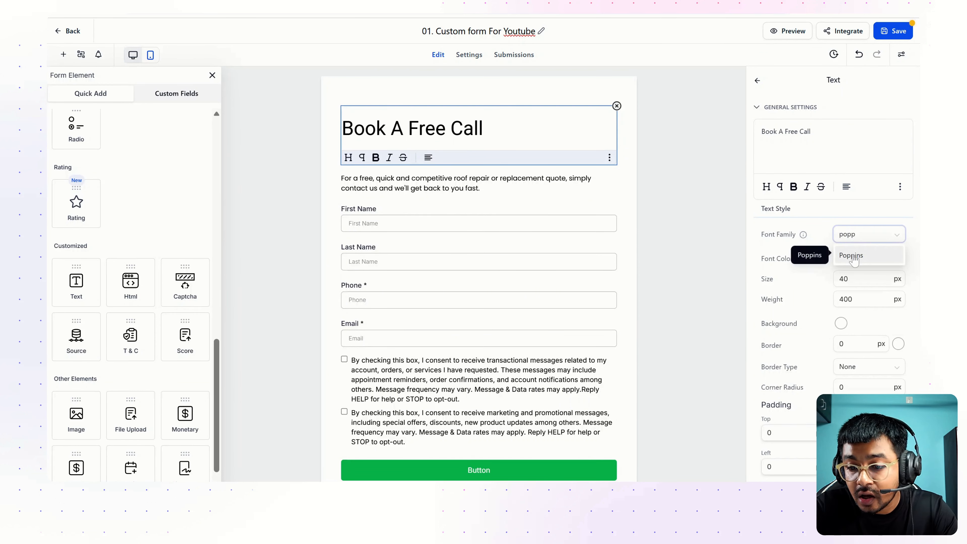
left_click(853, 256)
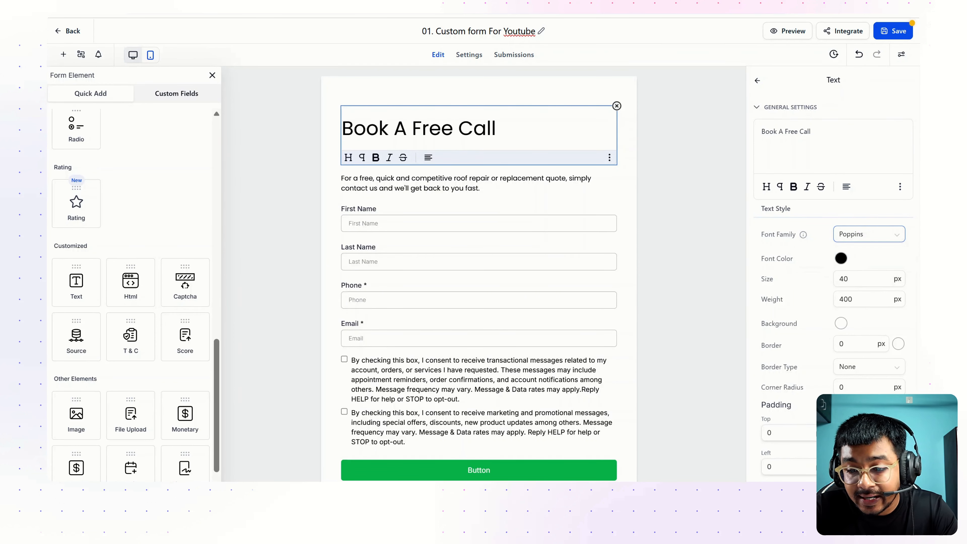
left_click(861, 279)
key("BackSpace")
type("2")
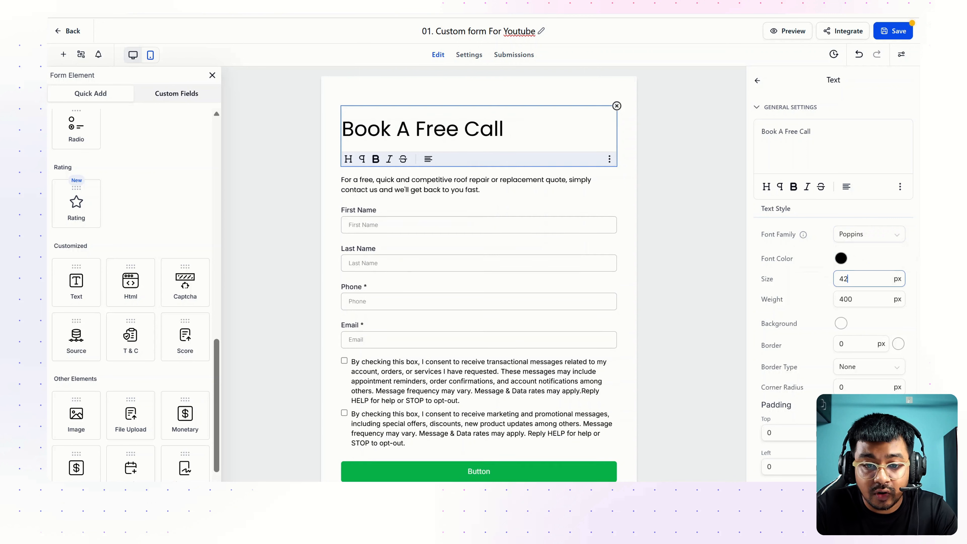
key("BackSpace")
type("3")
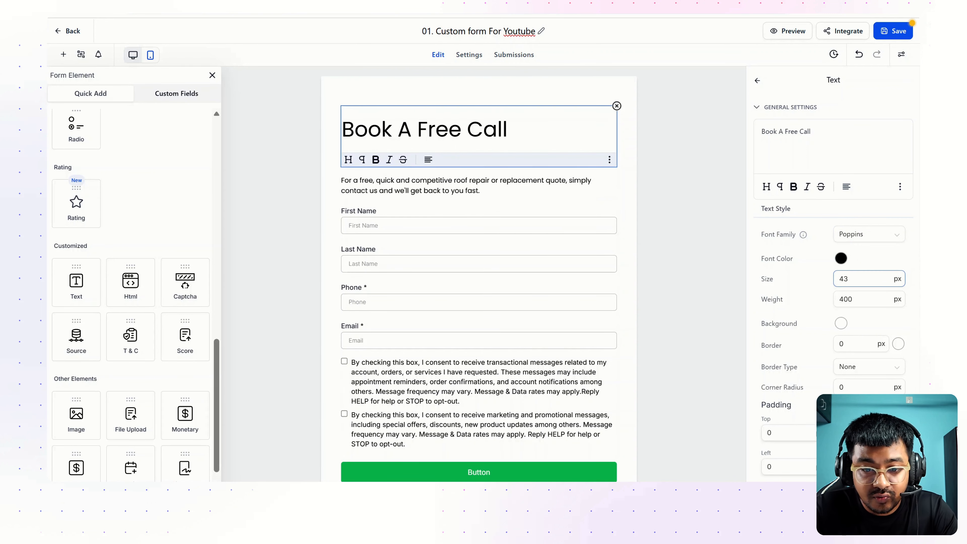
left_click(387, 102)
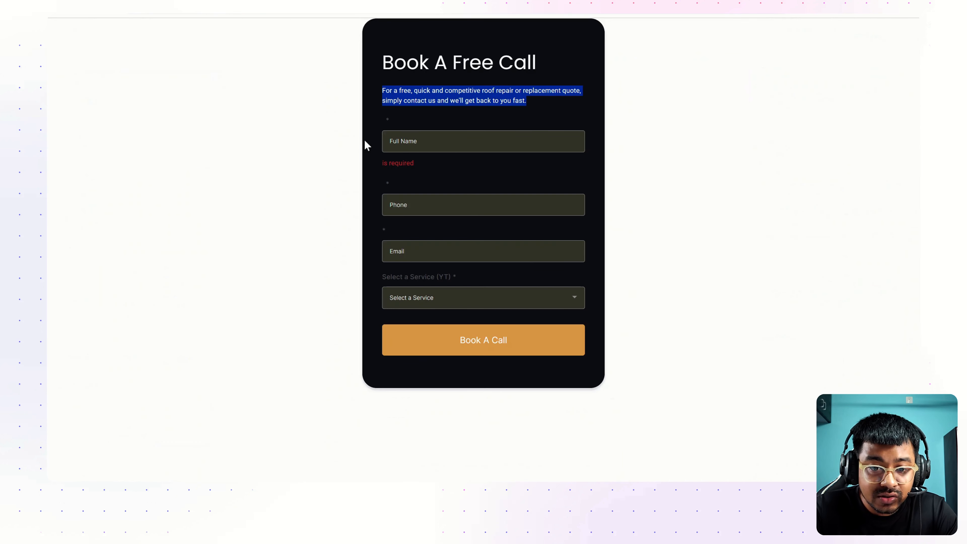
Swap First Name and Last Name for a required Full Name field at the top
left_click(365, 141)
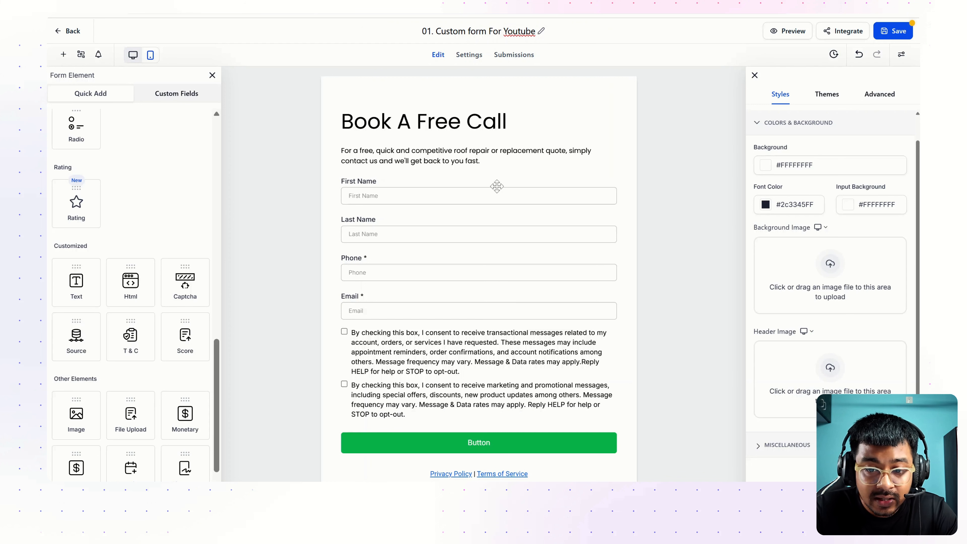
left_click(497, 190)
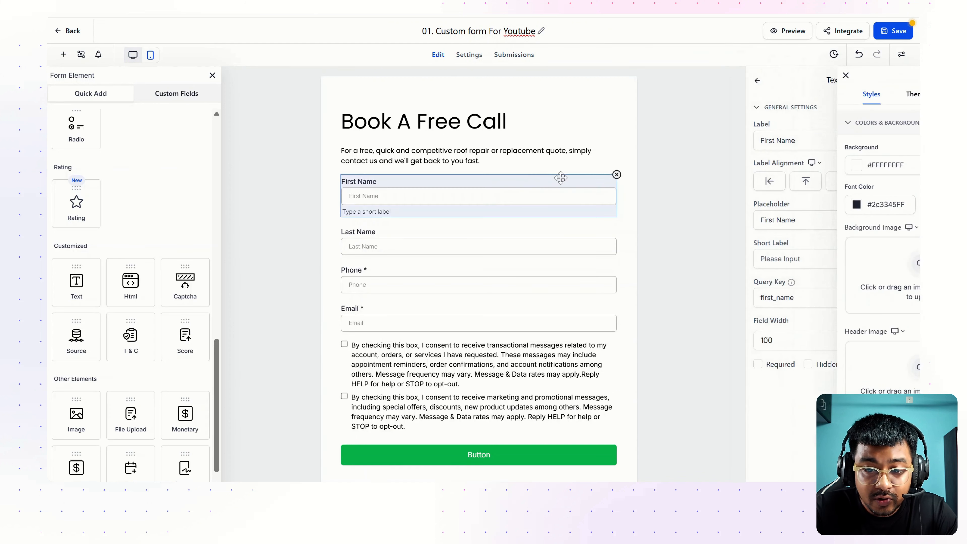
left_click(616, 175)
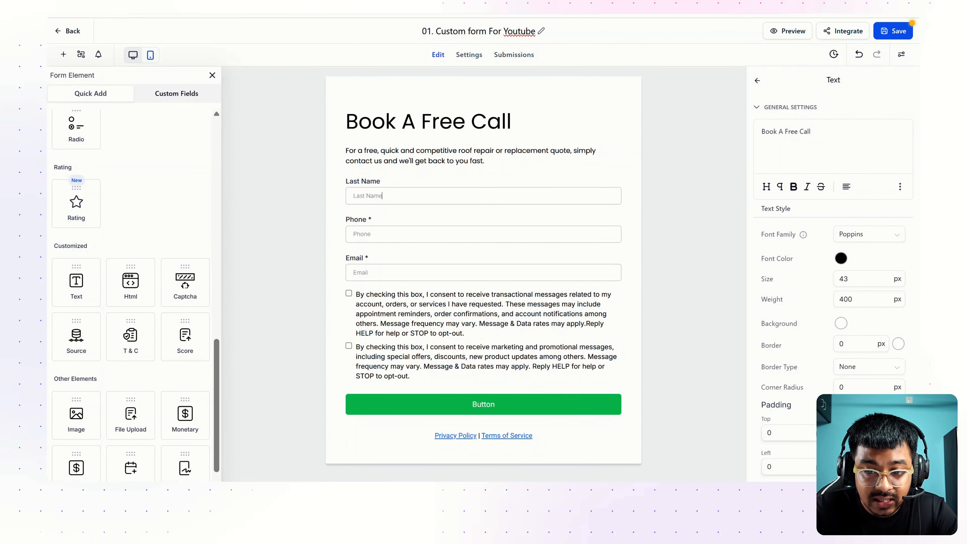
left_click(605, 186)
left_click(616, 175)
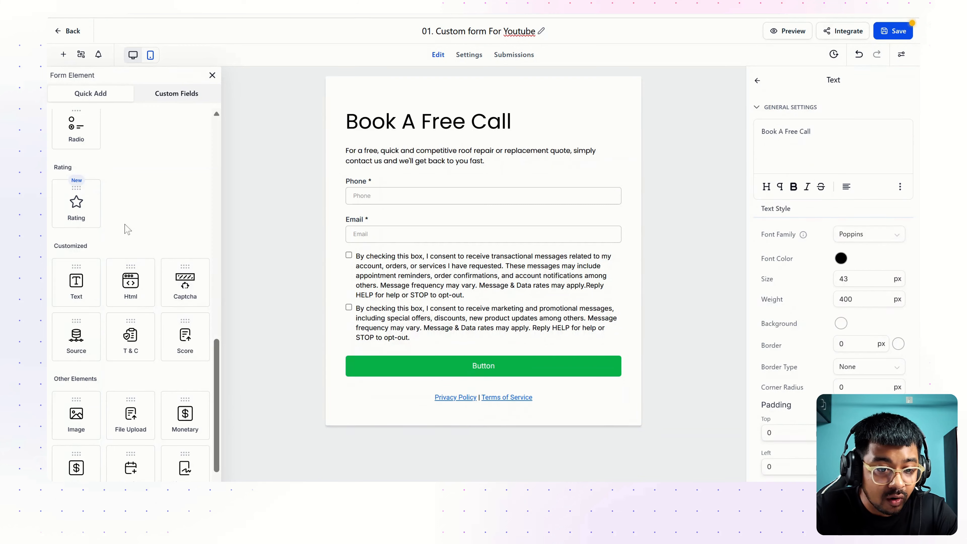
scroll(122, 228, "up", 10)
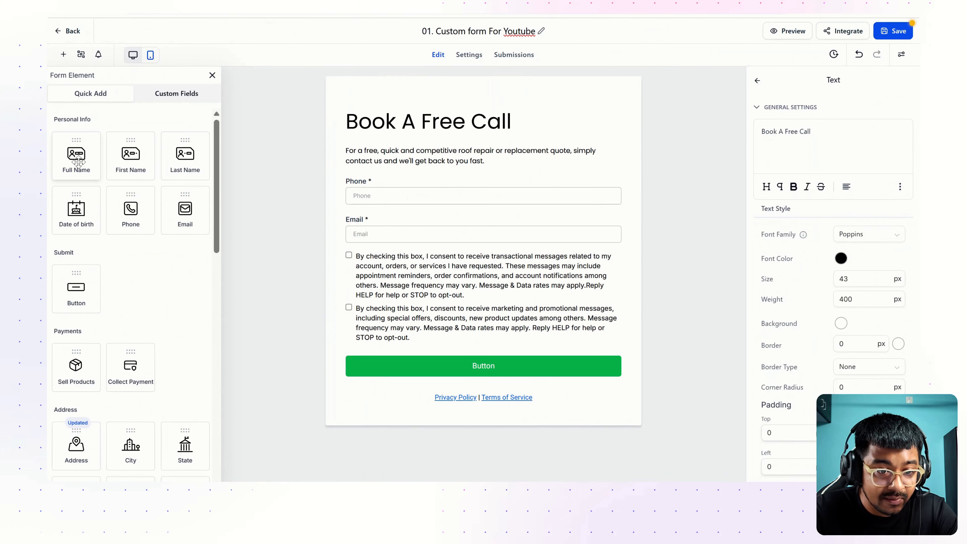
left_click_drag(78, 162, 383, 178)
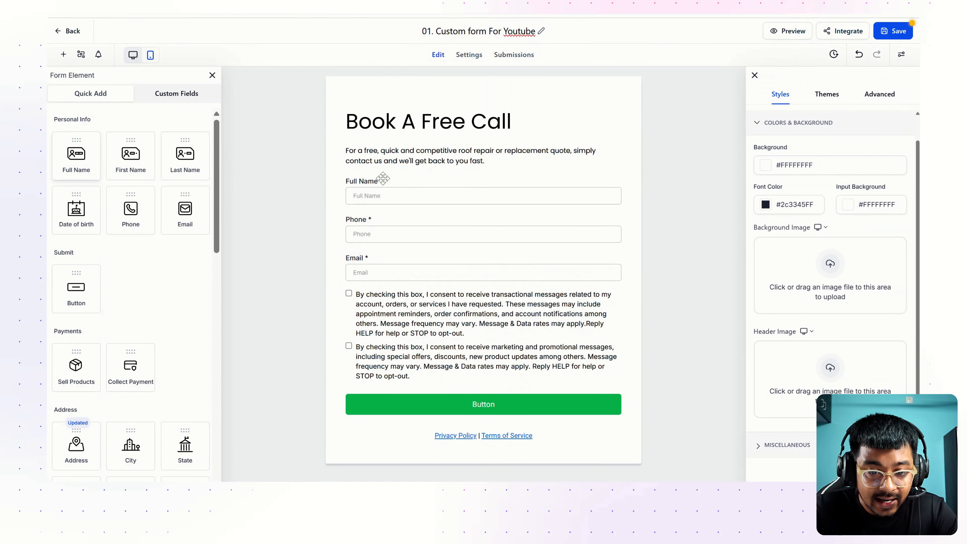
left_click(405, 182)
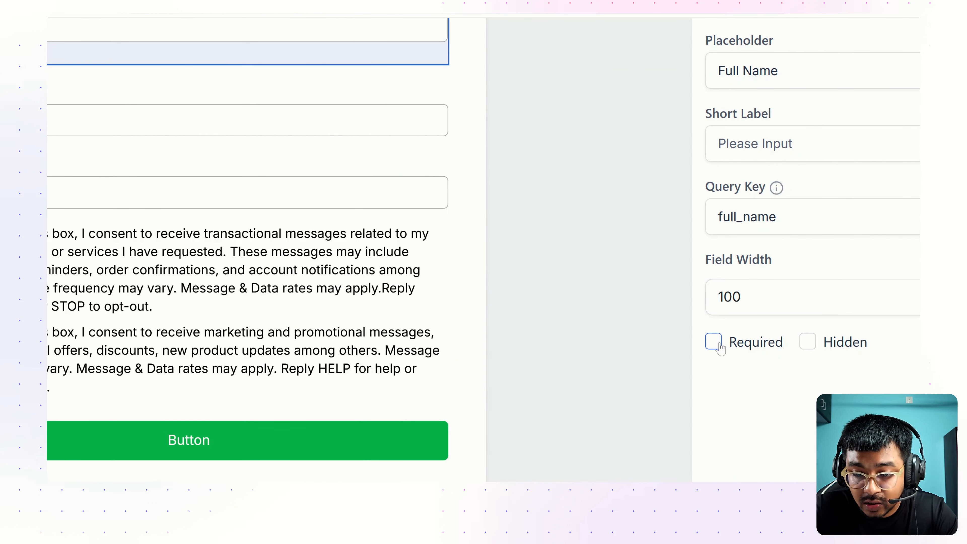
left_click(759, 365)
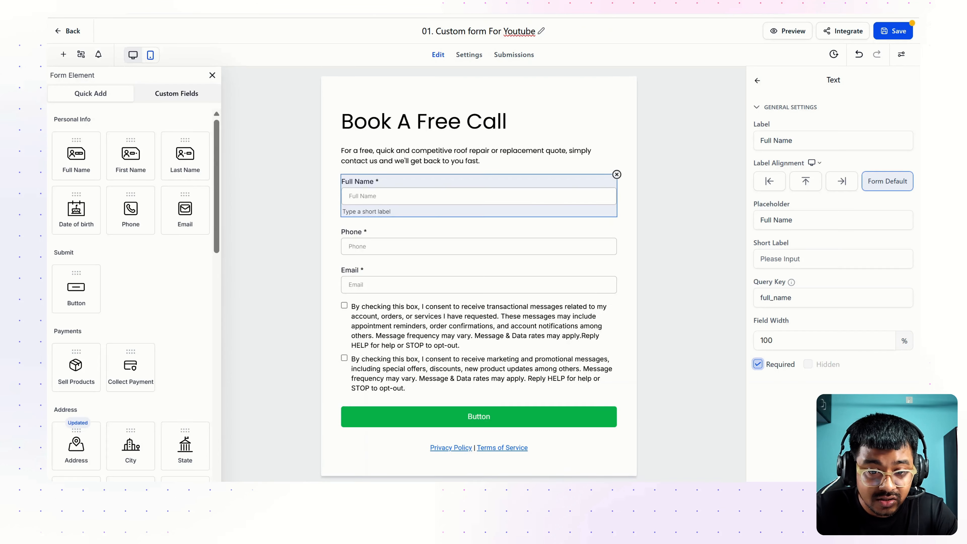
Delete the consent checkboxes and the Privacy Policy and Terms line
left_click(435, 313)
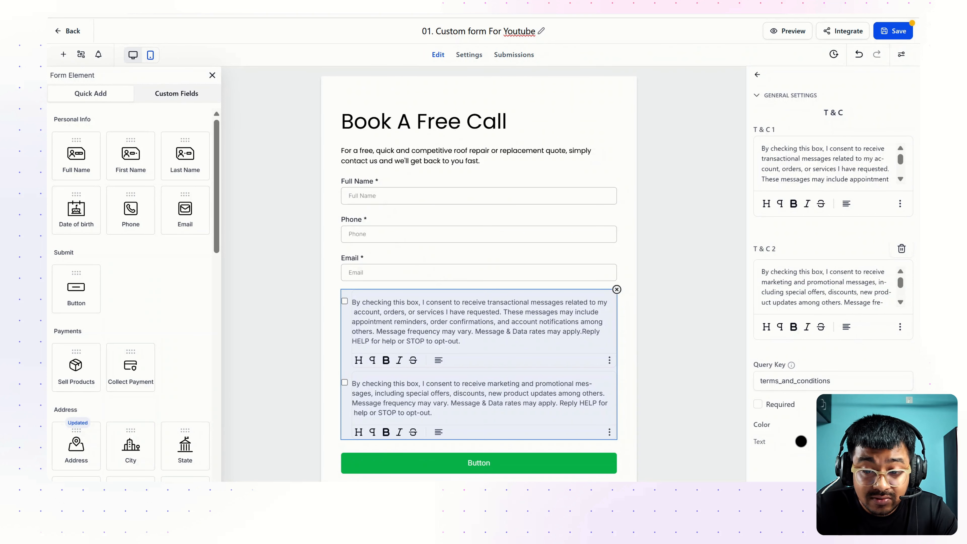
left_click(617, 290)
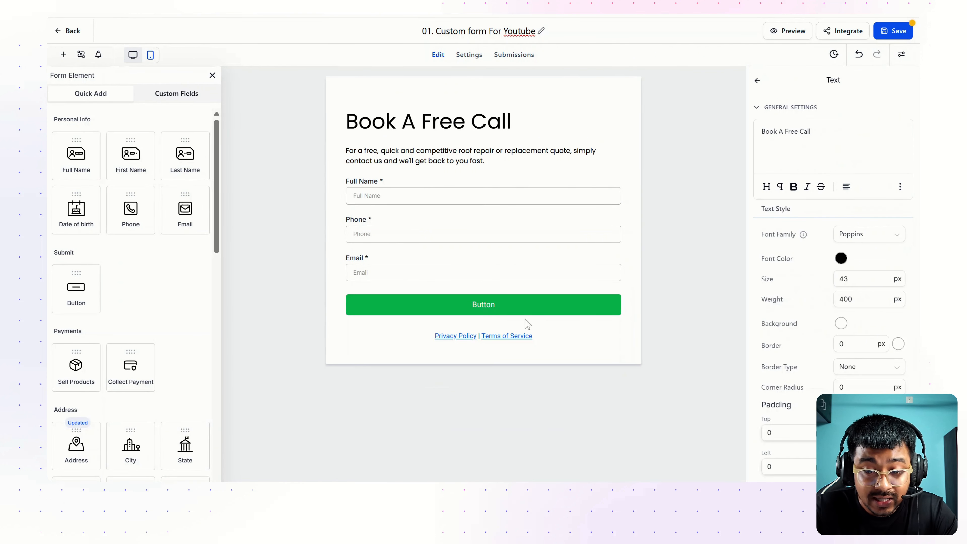
left_click(513, 327)
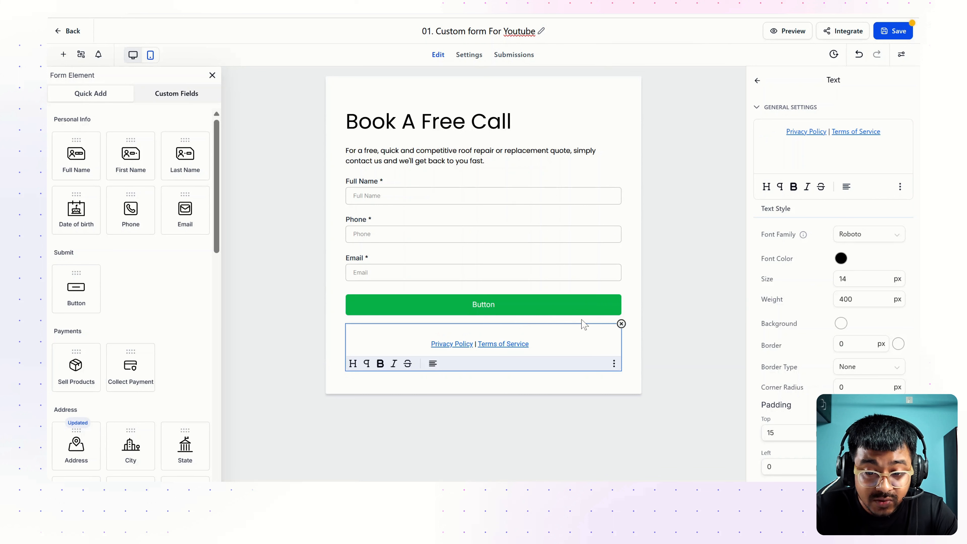
left_click(621, 324)
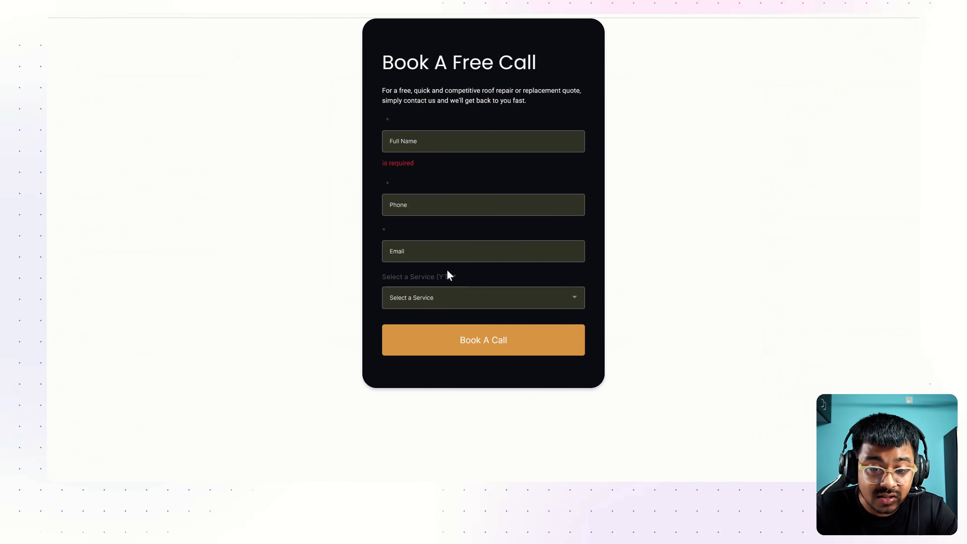
left_click(434, 294)
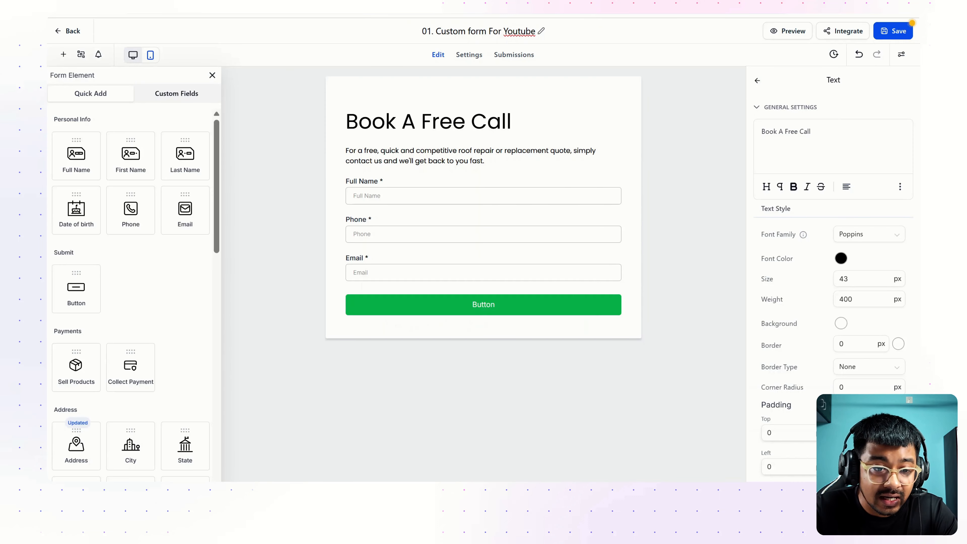
Start a new custom field from the Custom Fields list
scroll(169, 275, "down", 5)
scroll(171, 276, "up", 5)
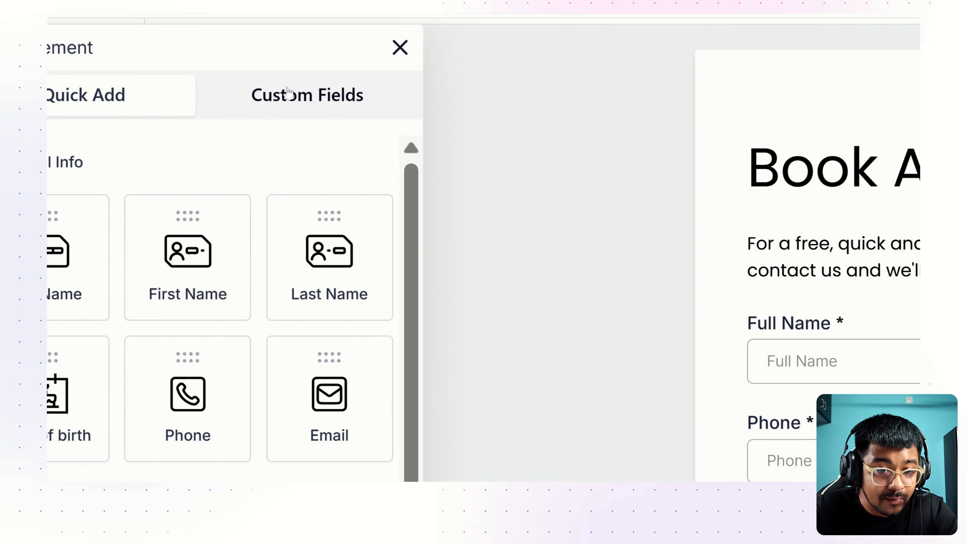
left_click(170, 92)
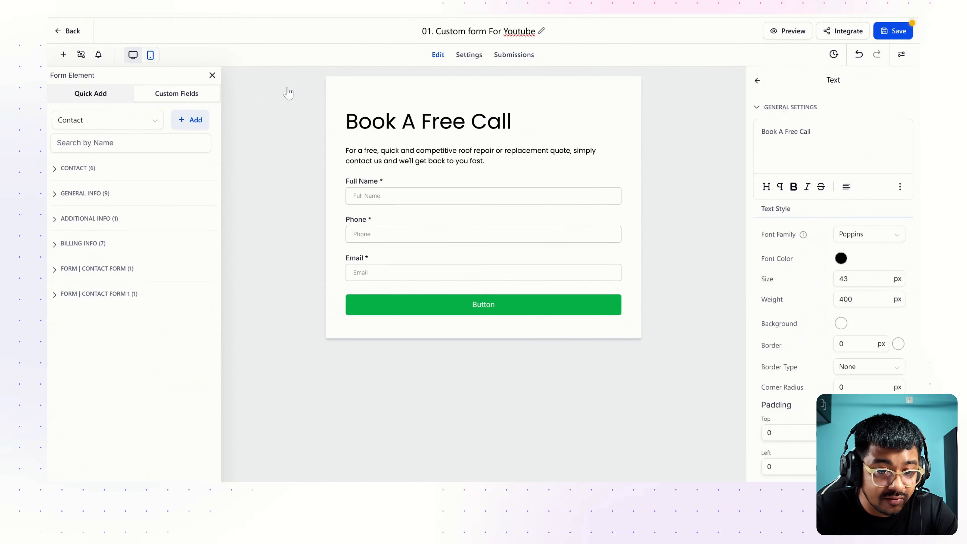
left_click(190, 126)
left_click(365, 179)
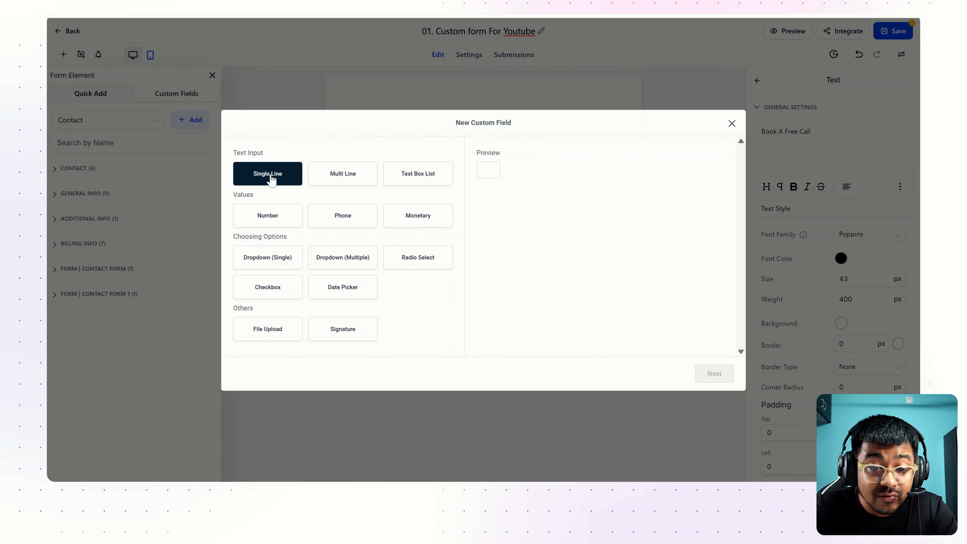
Compare field types from Multi-Line text through Signature in the New Custom Field dialog
left_click(337, 177)
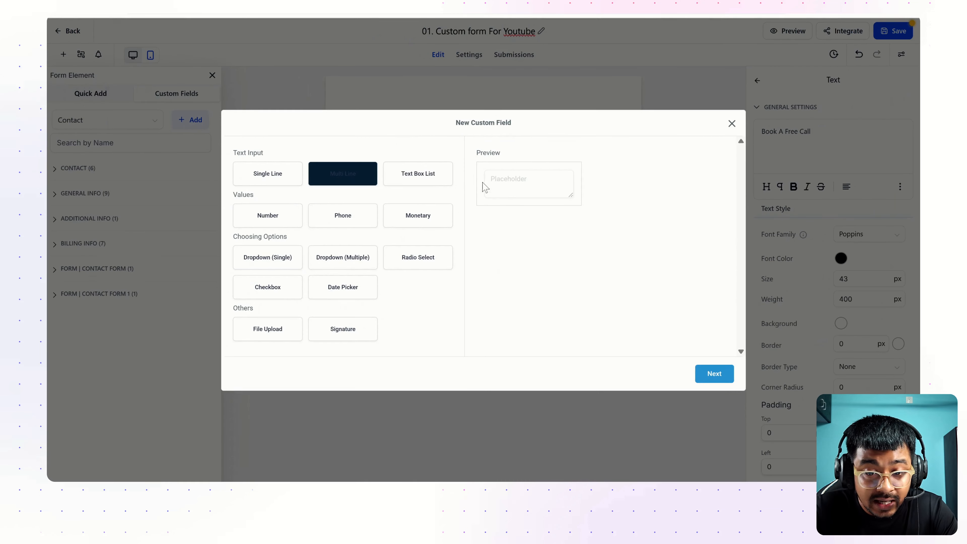
left_click(431, 177)
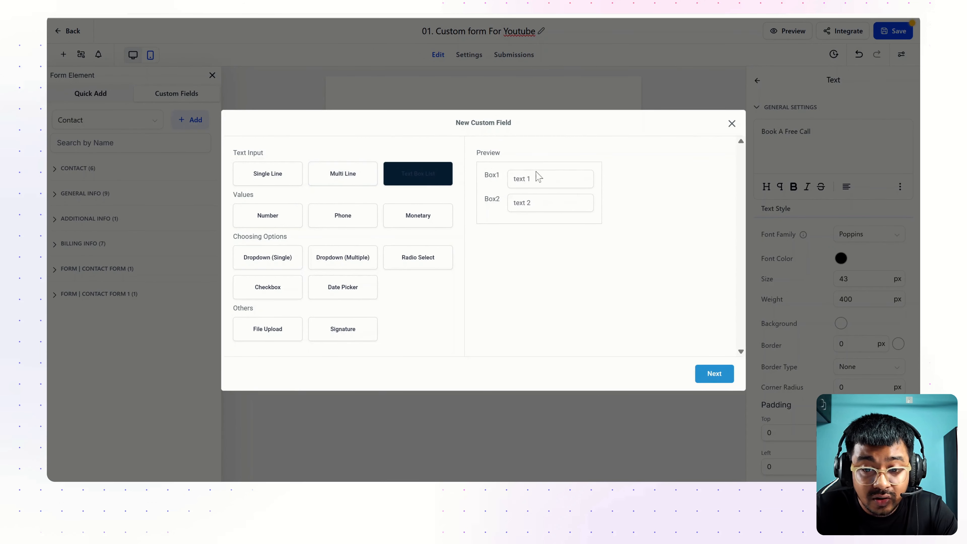
left_click(273, 219)
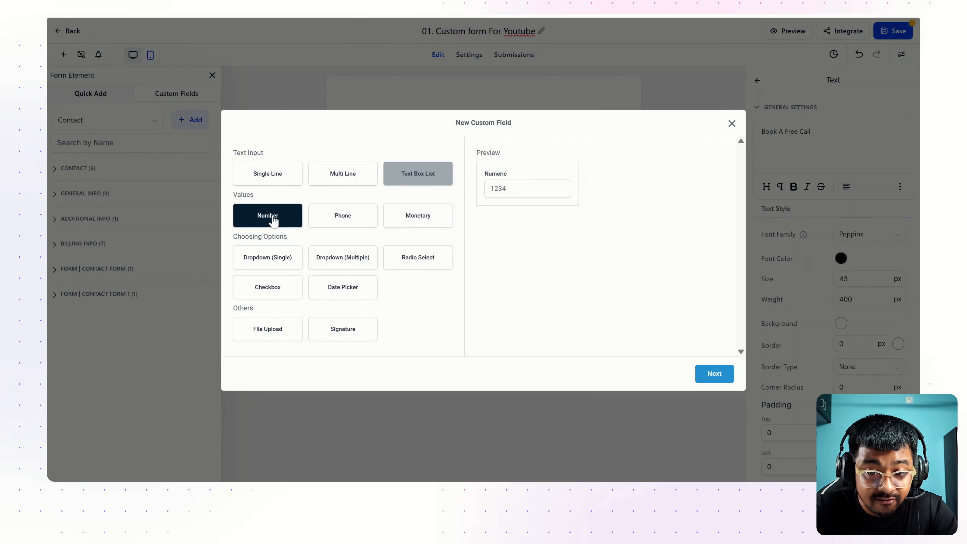
left_click(342, 216)
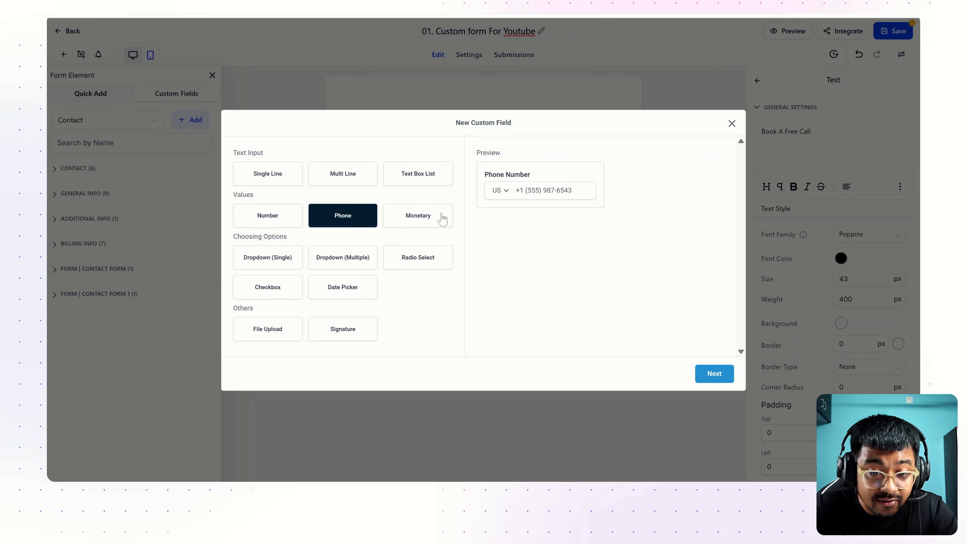
left_click(419, 218)
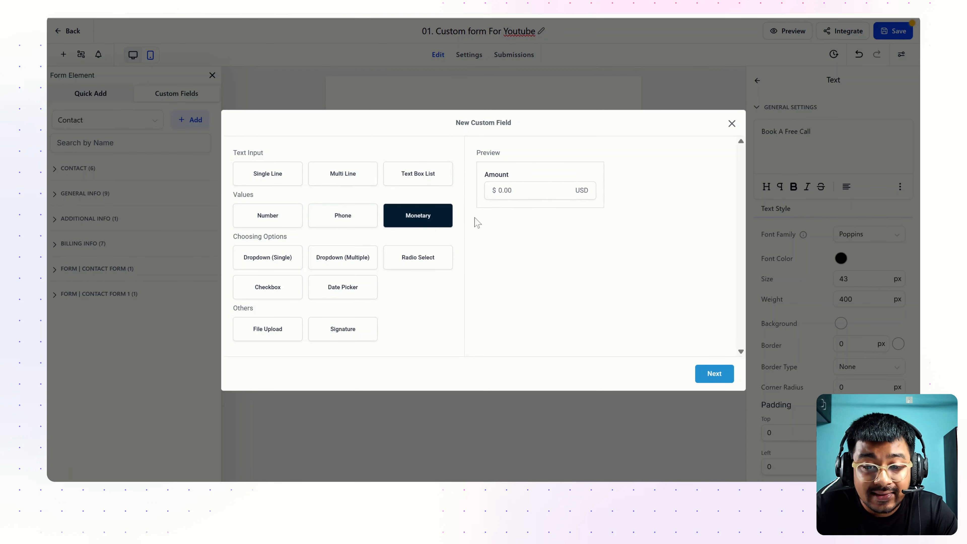
left_click(272, 258)
left_click(328, 263)
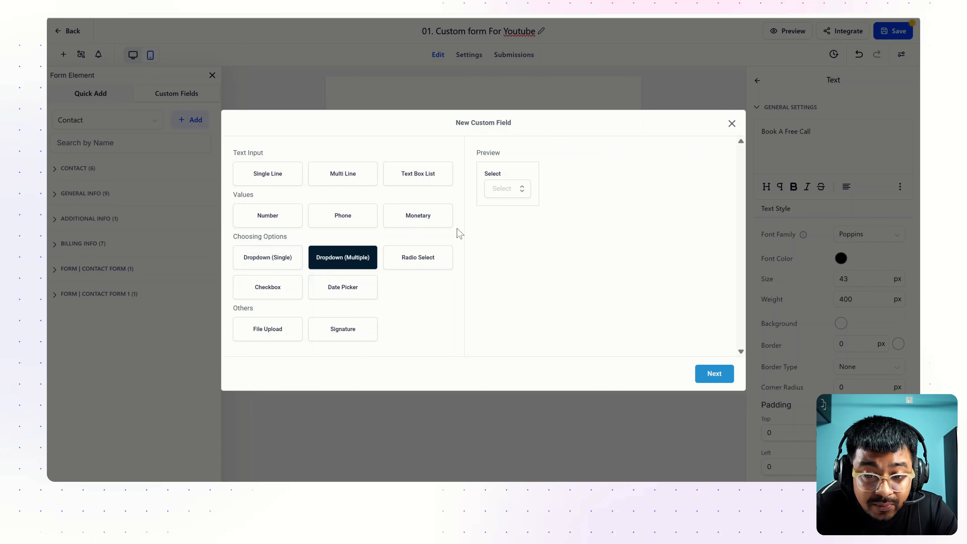
left_click(407, 256)
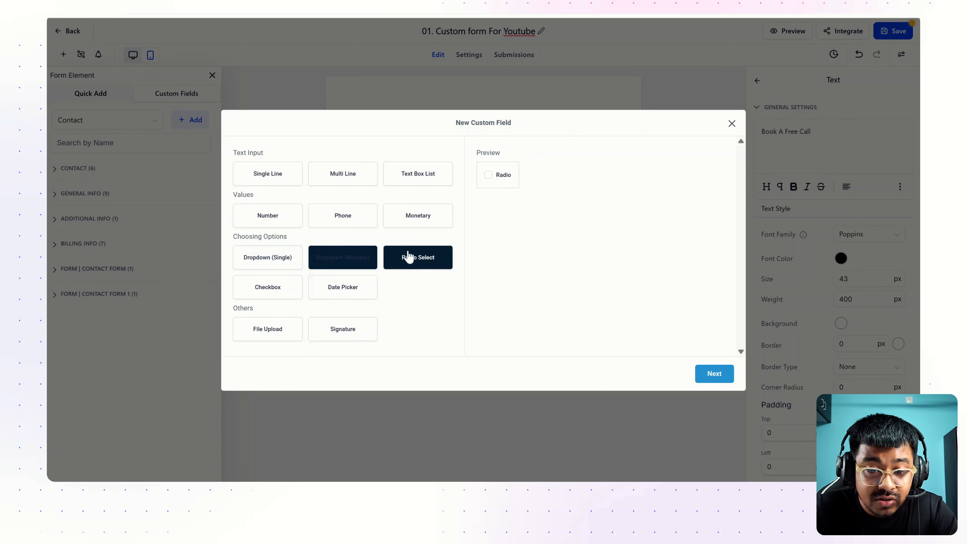
left_click(274, 285)
left_click(318, 290)
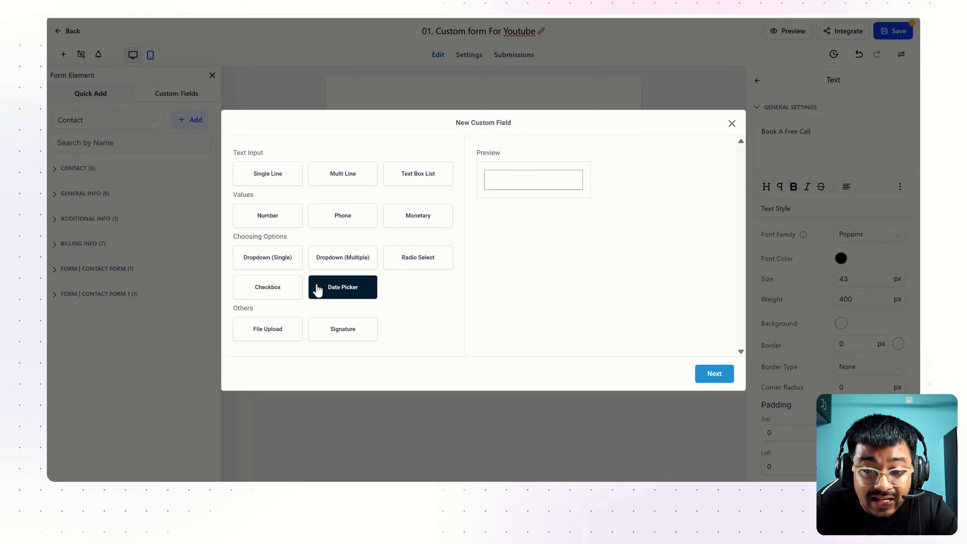
left_click(253, 340)
left_click(331, 337)
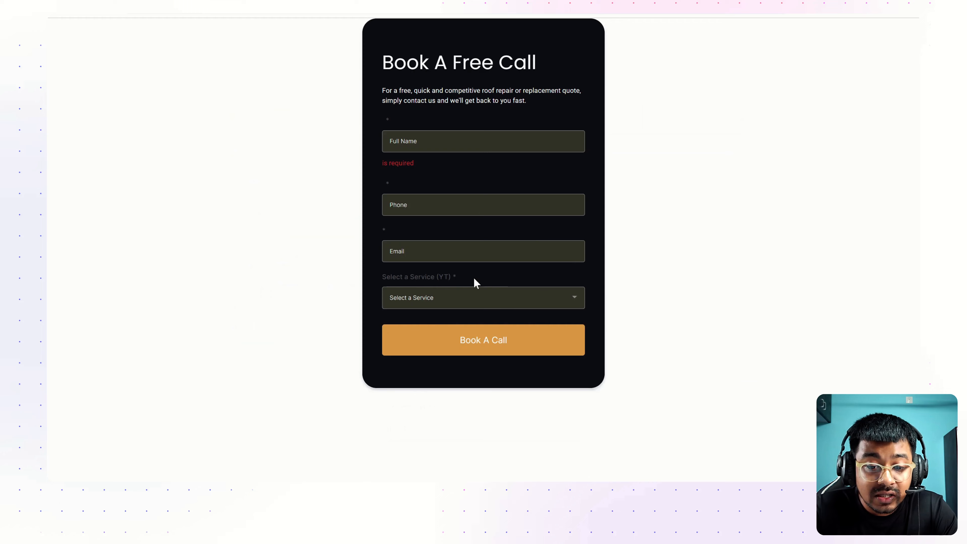
Check the reference form's service list, then select Dropdown (Single) as the field type
left_click(442, 301)
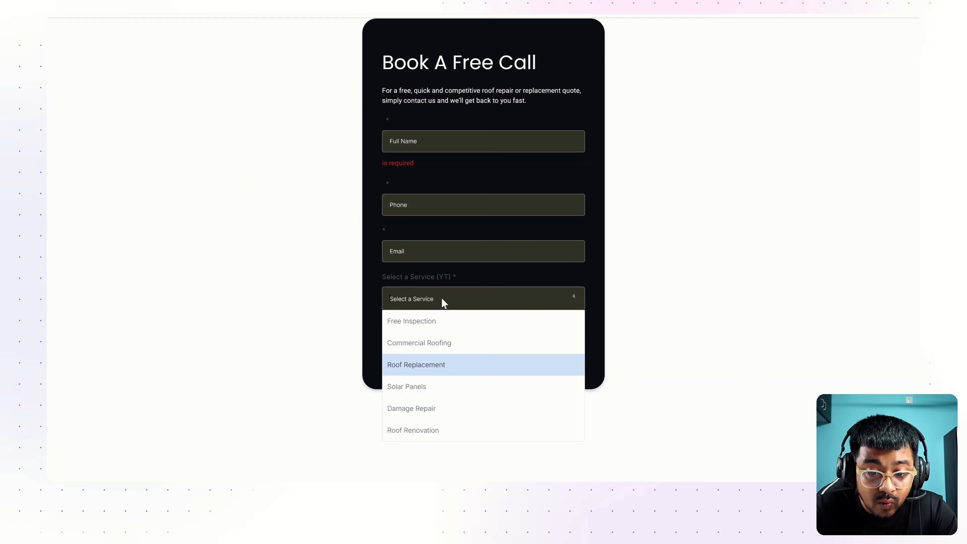
left_click(441, 330)
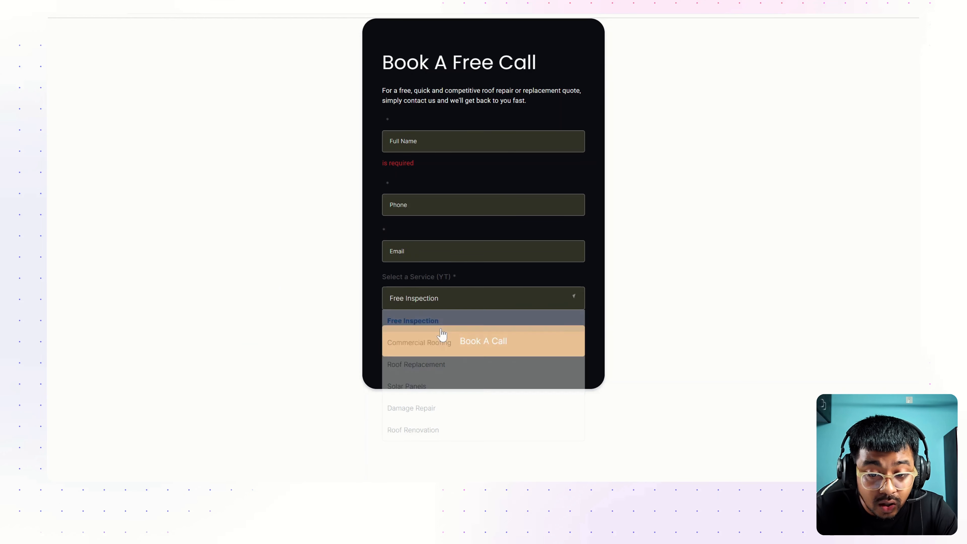
left_click(449, 298)
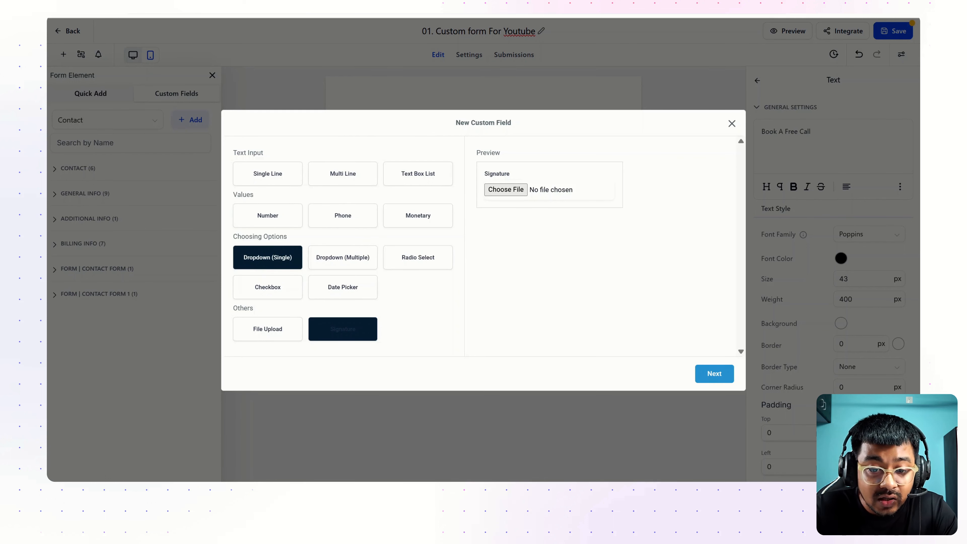
left_click(265, 263)
Name the field 'Custom Form youtube', keep object Contact, and assign group Additional Info
left_click(714, 374)
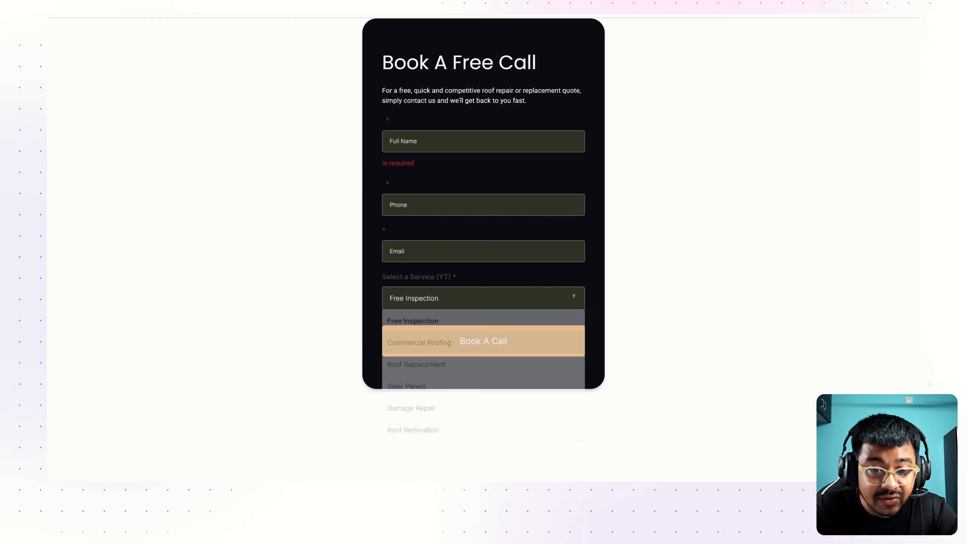
left_click(430, 186)
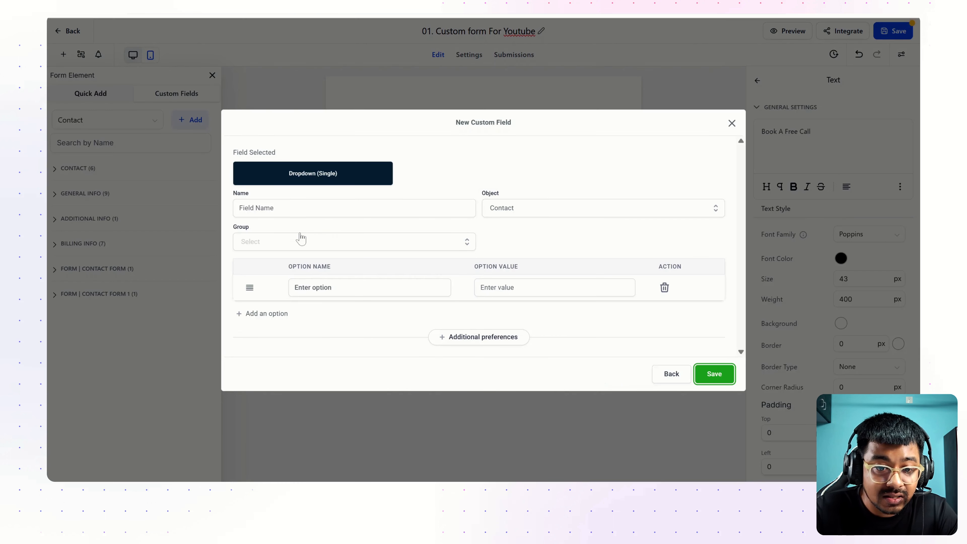
left_click(315, 208)
type("Custom F")
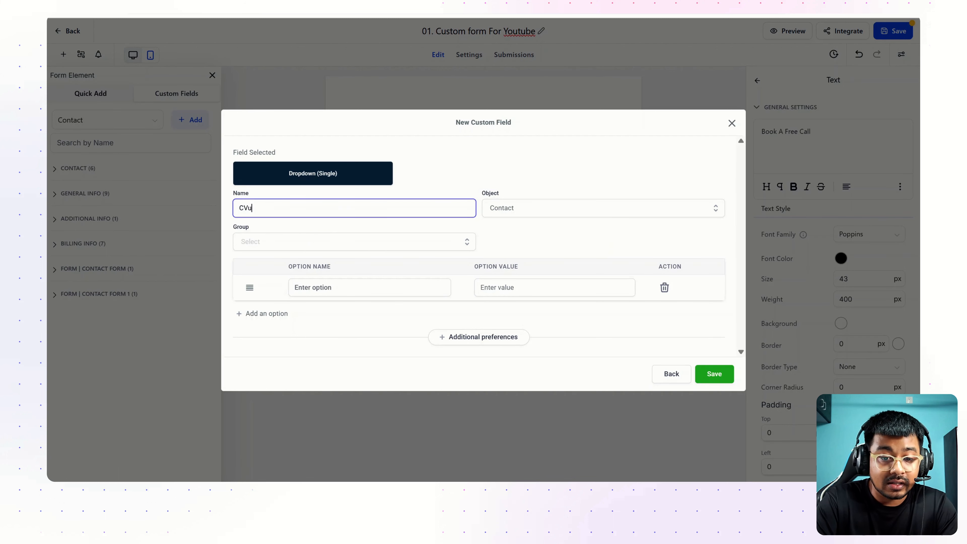
type("orm youtube")
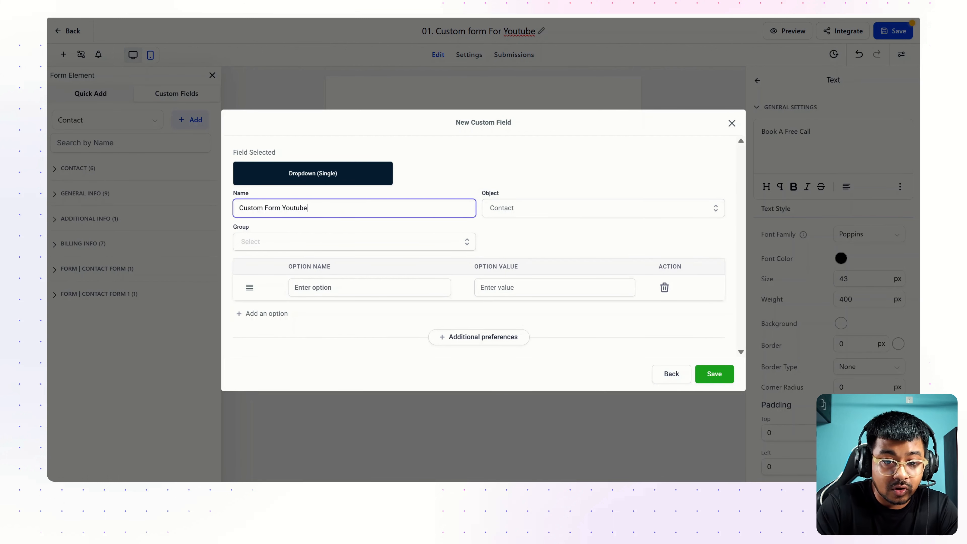
left_click(513, 210)
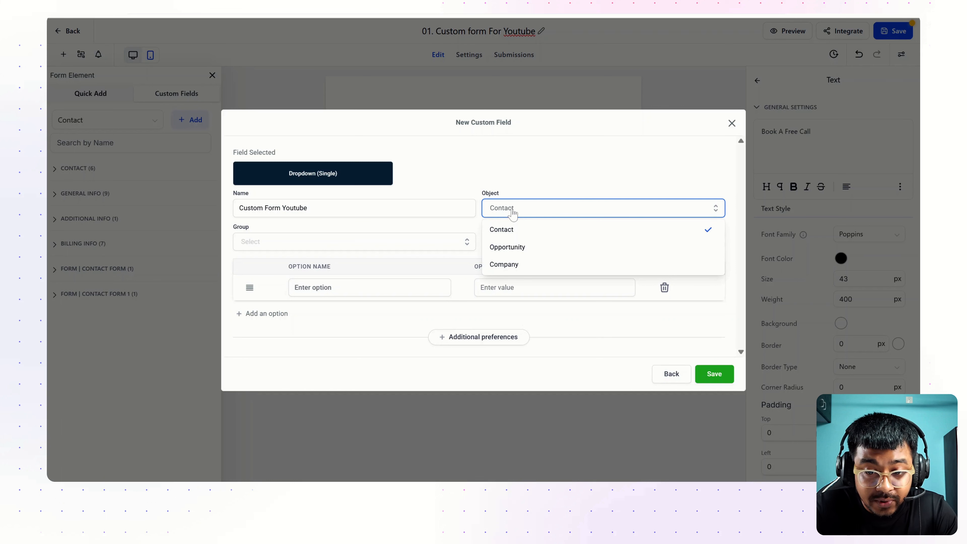
left_click(507, 232)
left_click(375, 235)
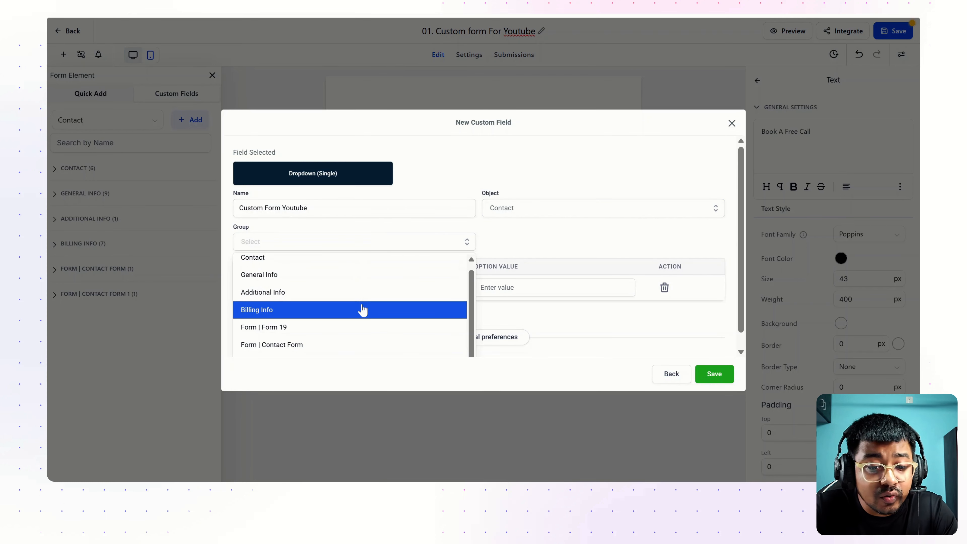
scroll(362, 310, "up", 1)
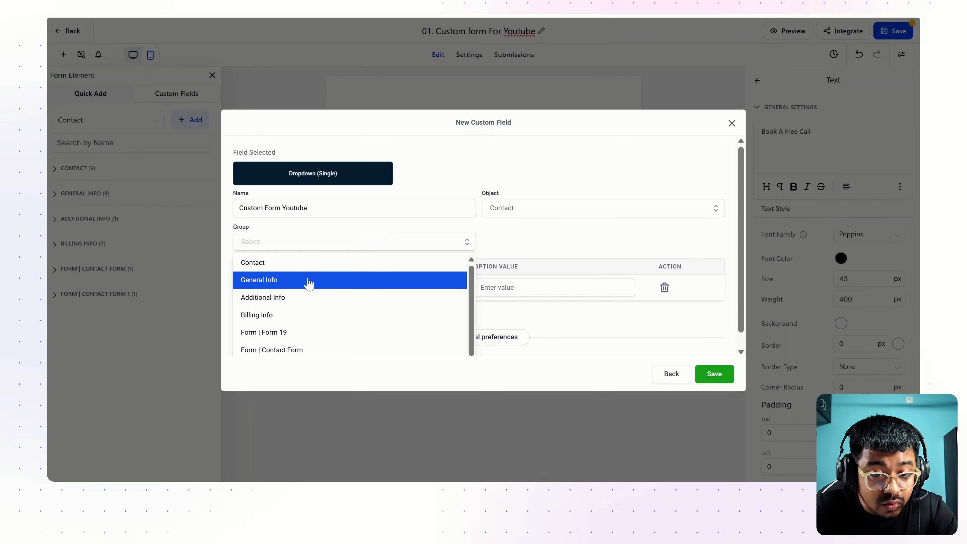
left_click(350, 297)
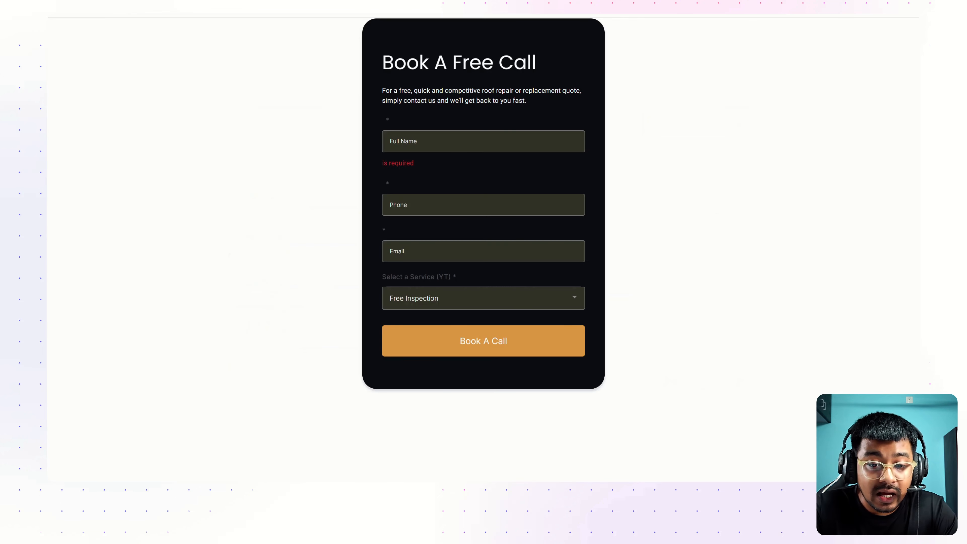
left_click(417, 300)
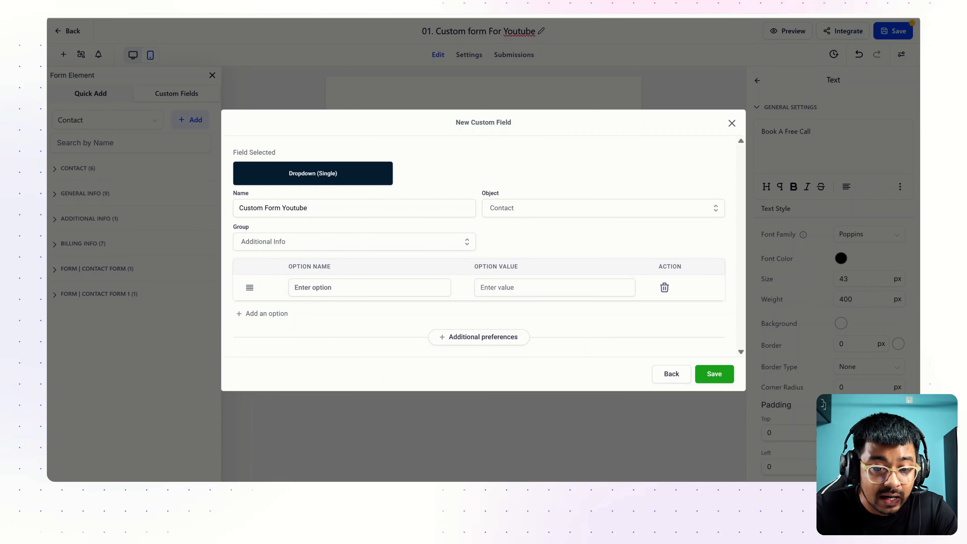
left_click(369, 288)
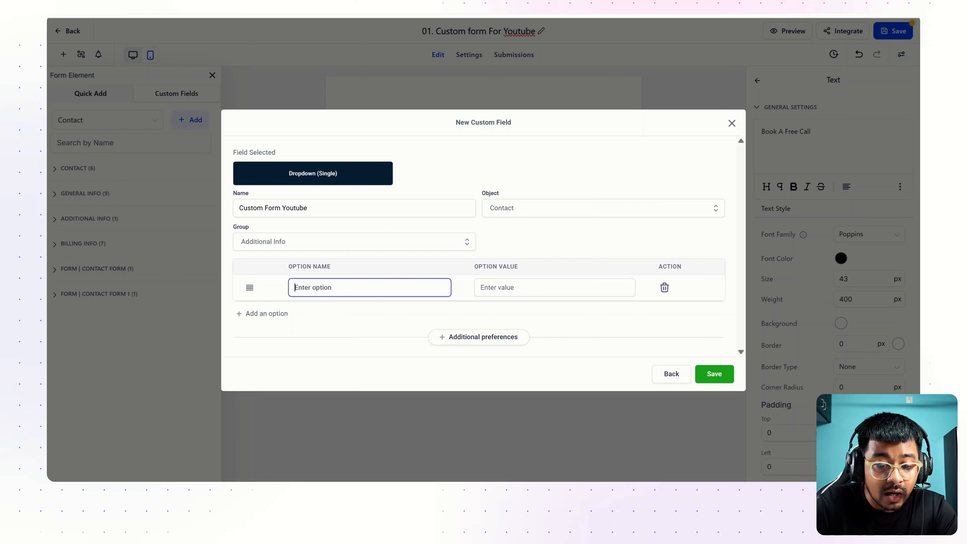
Enter Free Inspection as an option, checking it against the reference form's service list
type("Free Inspection")
key("Return")
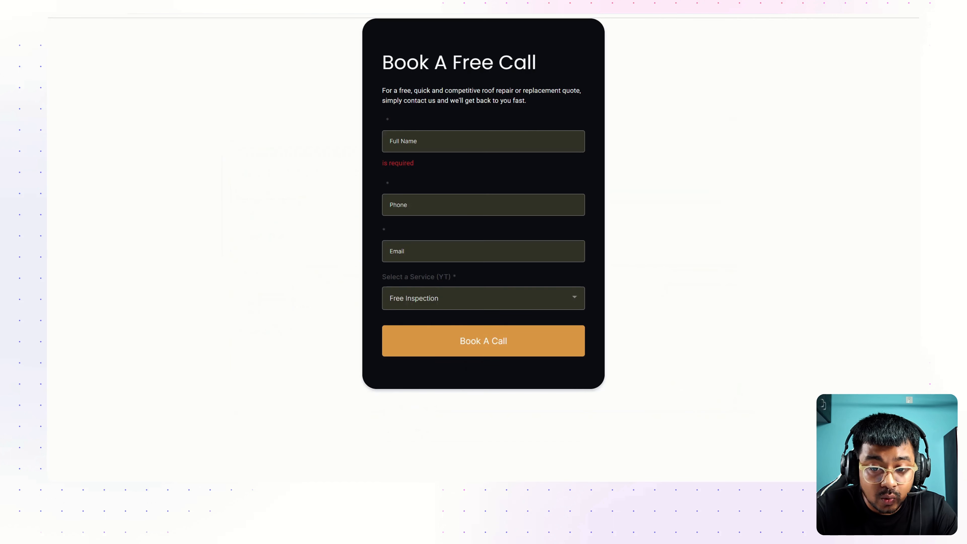
left_click(465, 298)
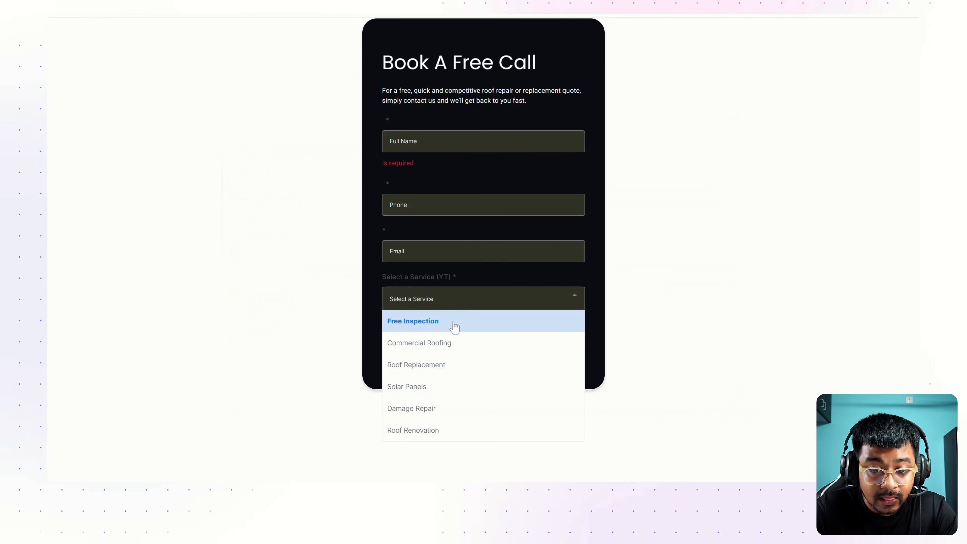
left_click(449, 321)
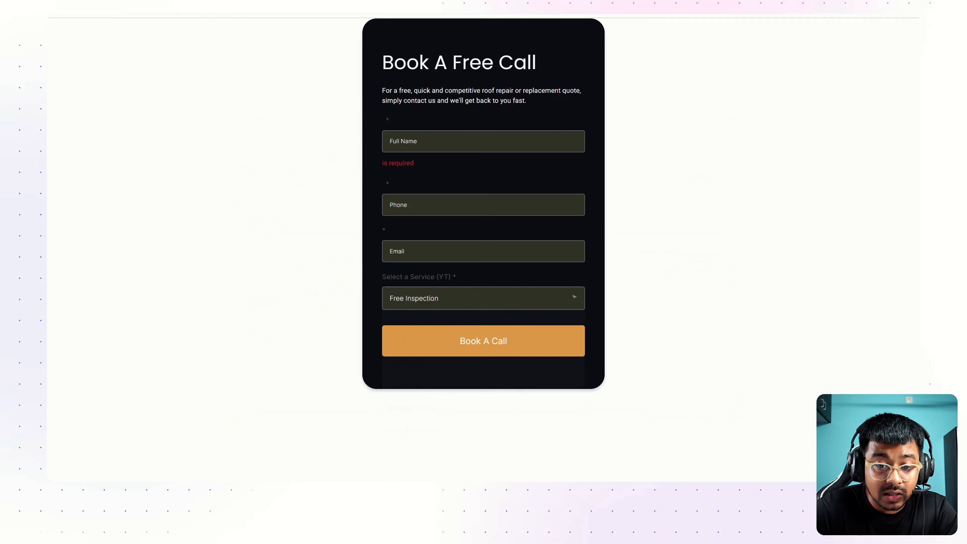
left_click(452, 292)
left_click(438, 362)
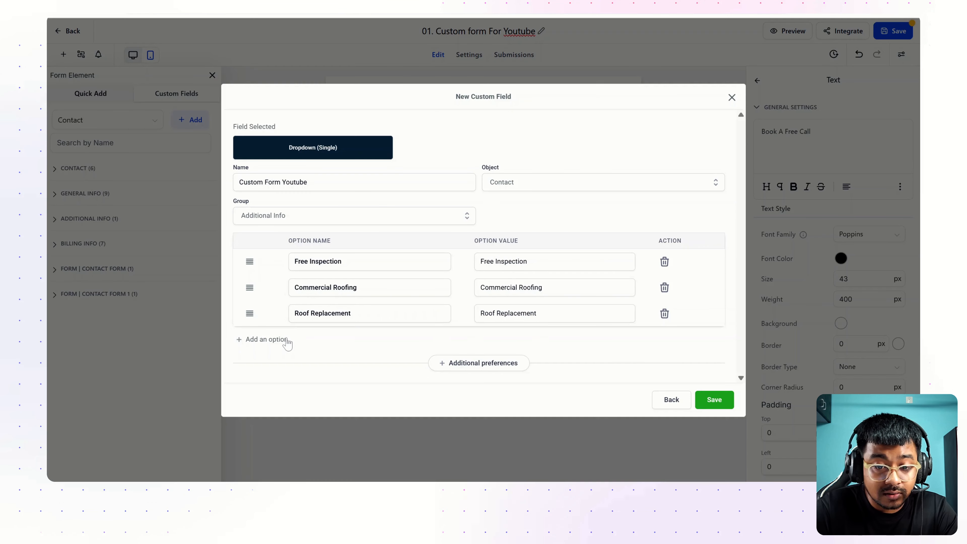
left_click(285, 346)
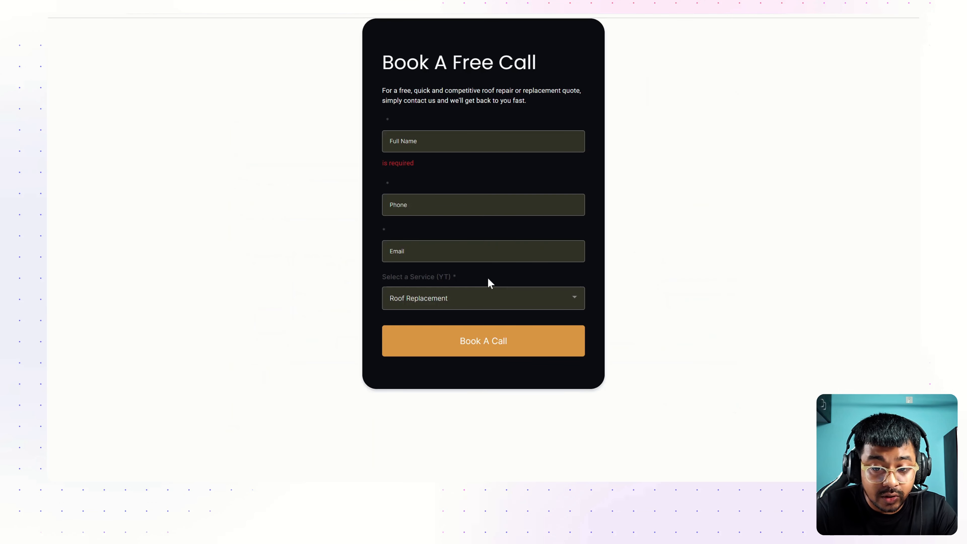
Review the Custom Form Youtube name and six service options, then save the dropdown field
left_click(490, 298)
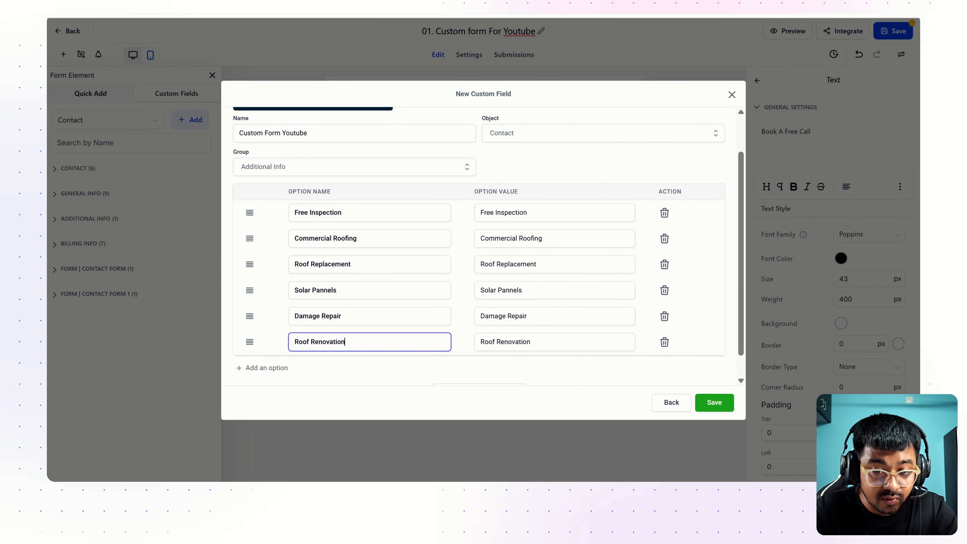
scroll(484, 248, "up", 2)
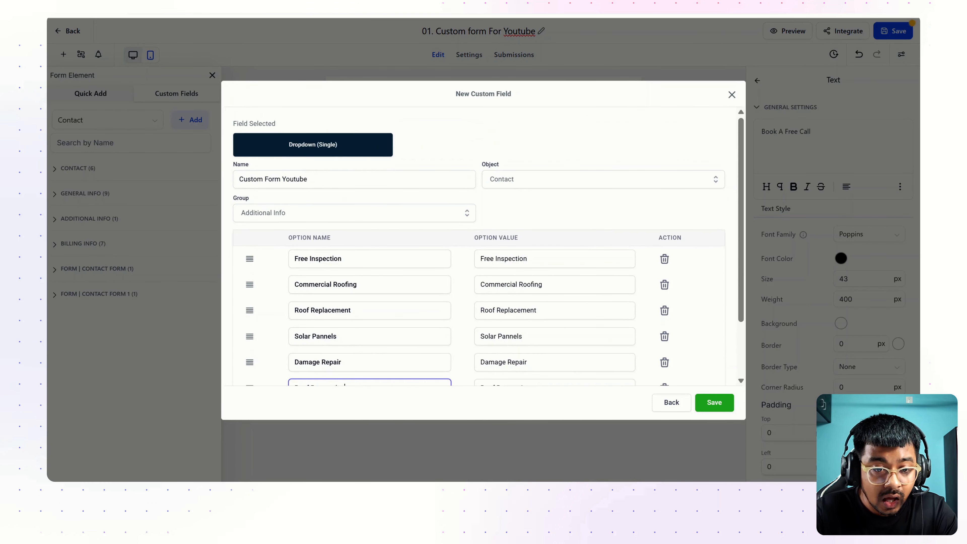
left_click_drag(314, 180, 218, 182)
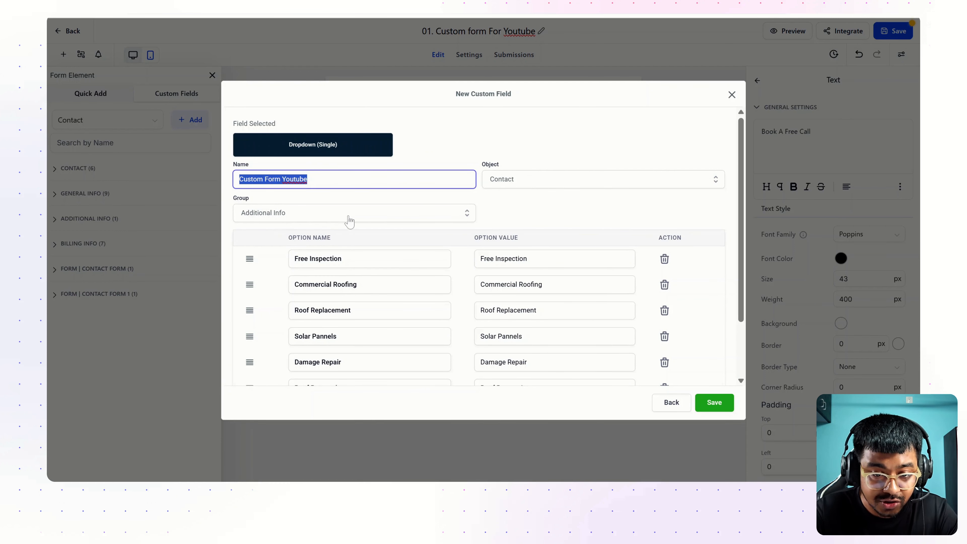
scroll(637, 339, "down", 3)
left_click(713, 402)
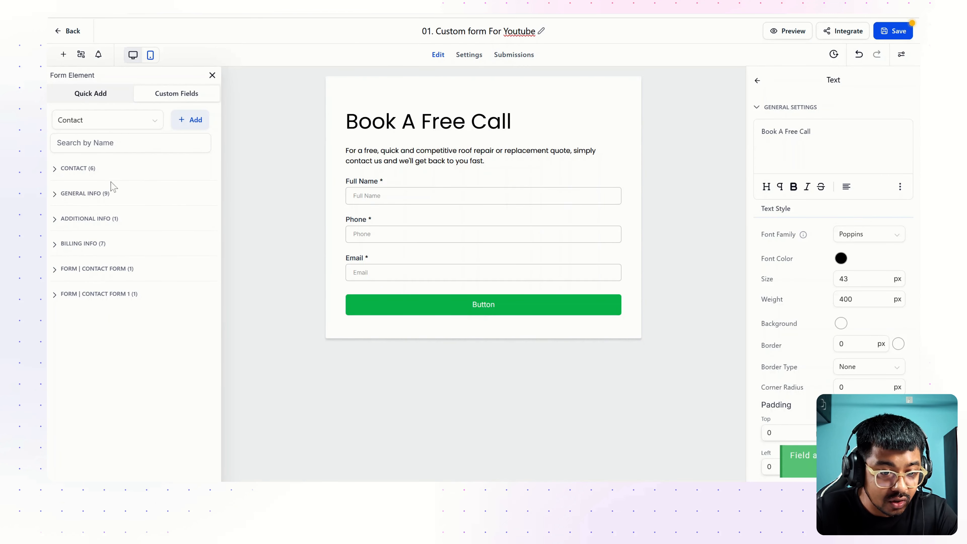
Drag Custom Form Youtube from Additional Info onto the form just below the Email field
left_click(90, 220)
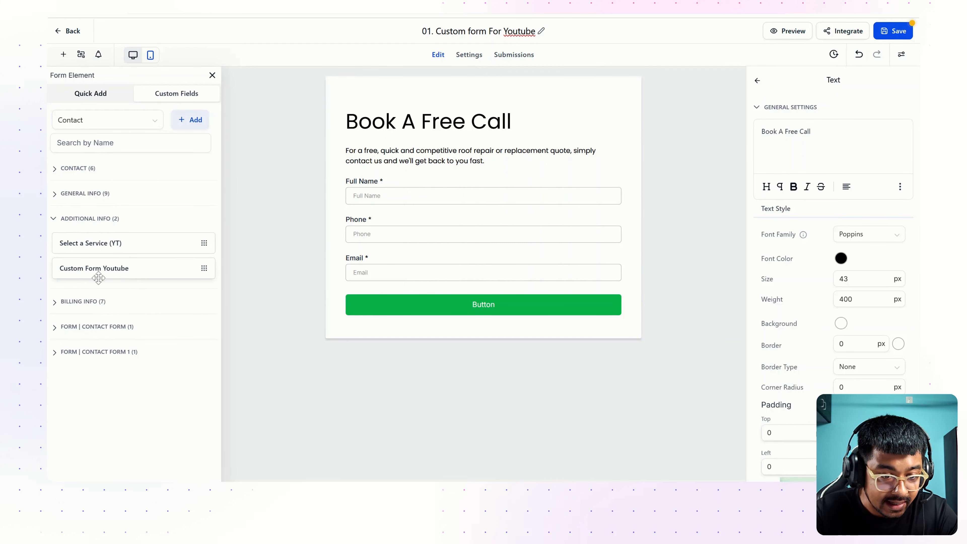
left_click_drag(79, 272, 449, 311)
scroll(457, 310, "down", 2)
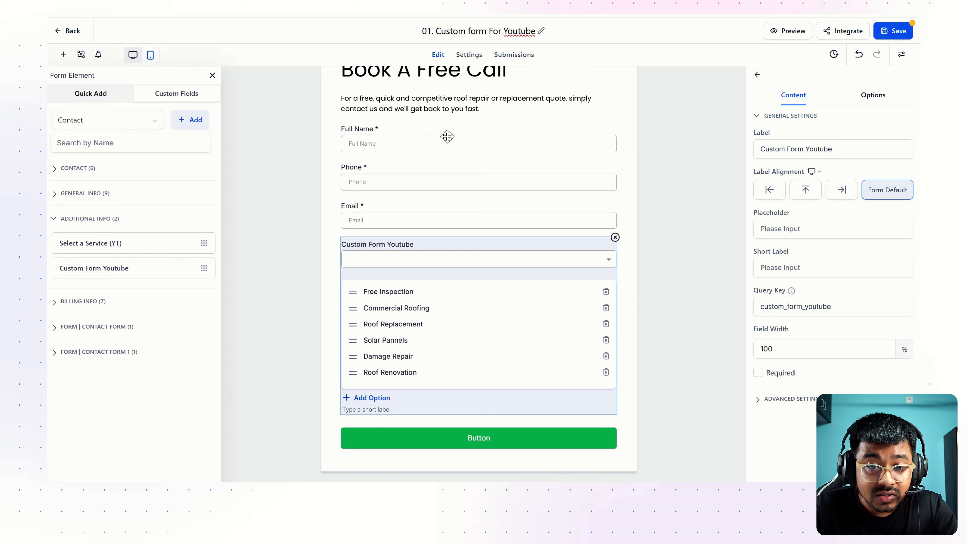
scroll(447, 136, "up", 1)
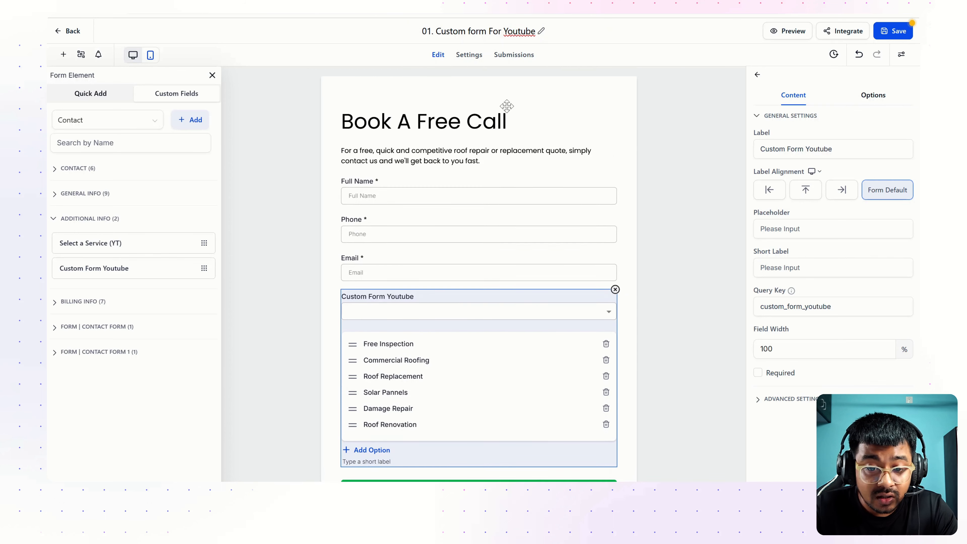
left_click(588, 131)
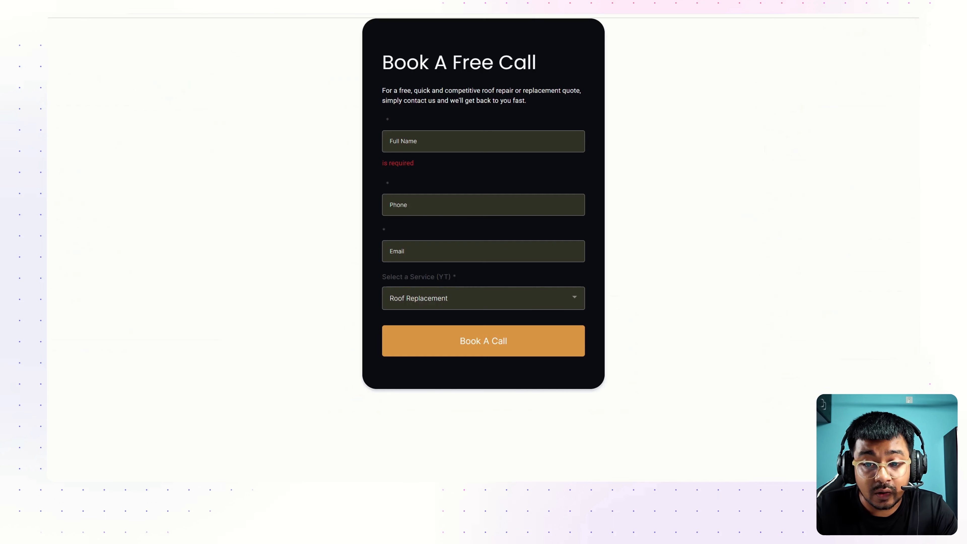
Eyedrop #1C1E25 from the reference card and paste it as the form's background colour
left_click(813, 16)
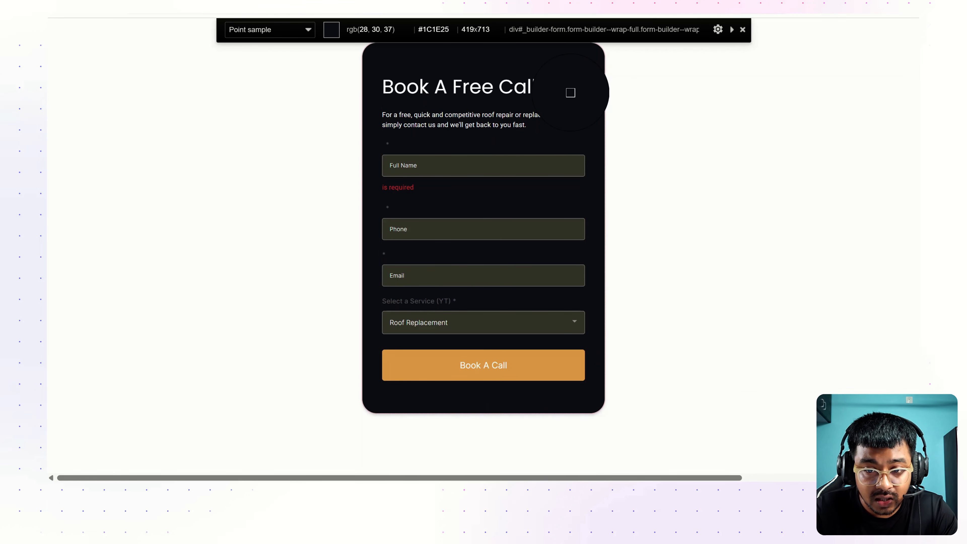
left_click(571, 93)
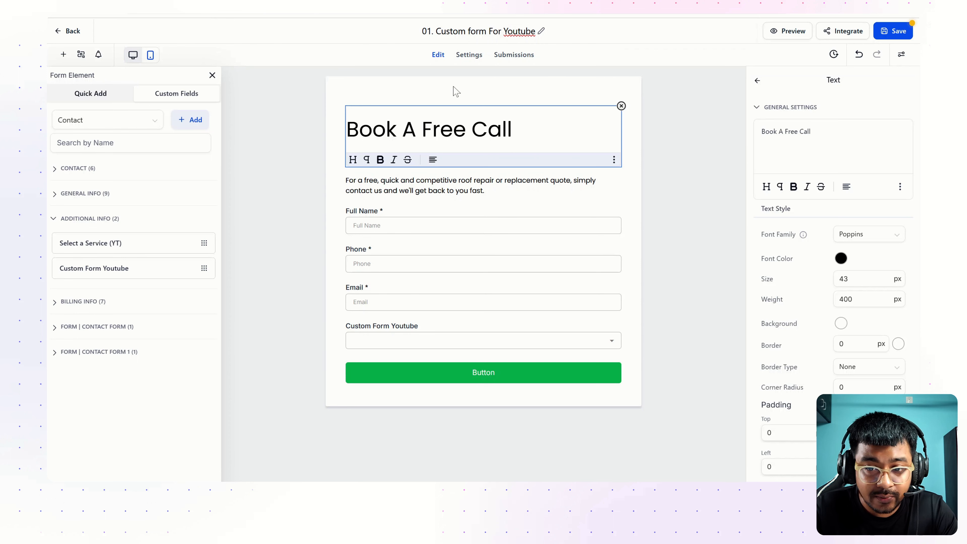
left_click(605, 93)
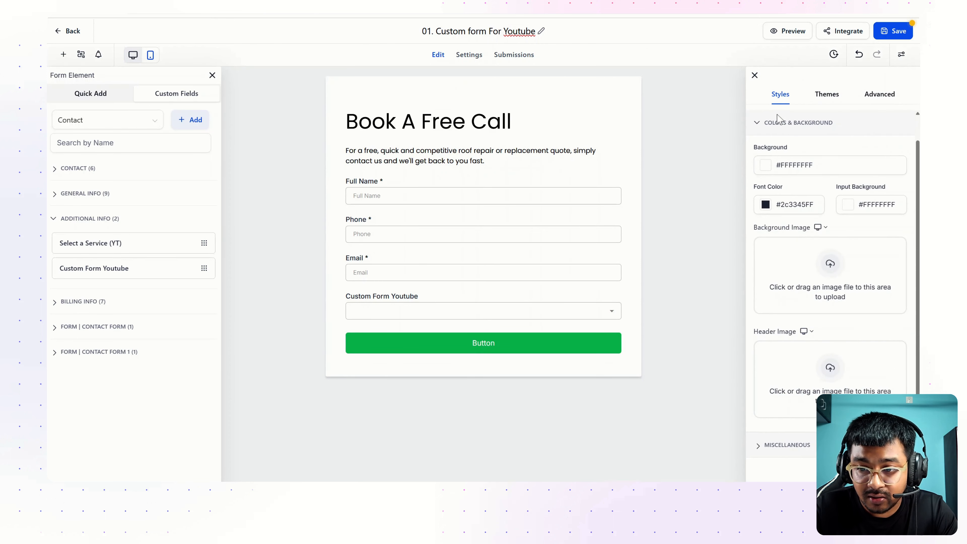
scroll(817, 212, "up", 1)
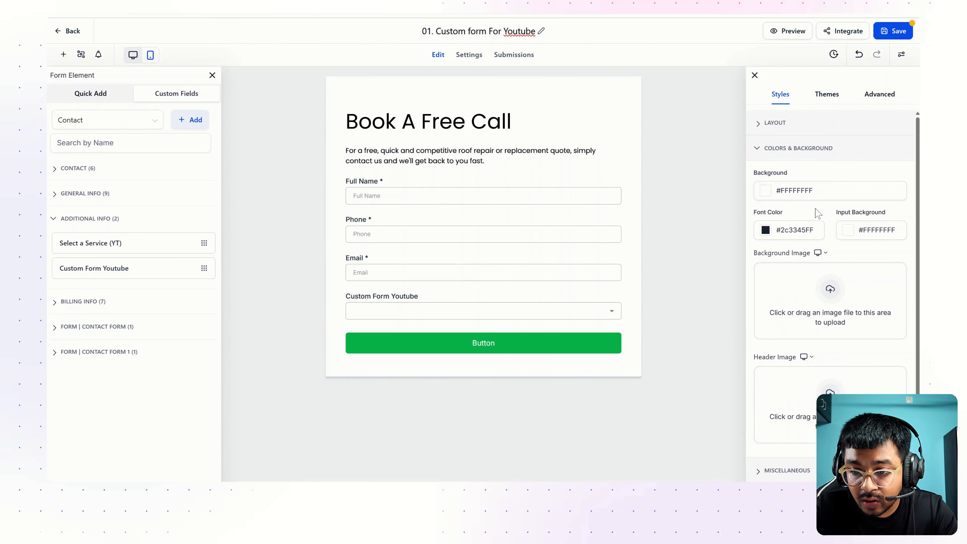
left_click(765, 191)
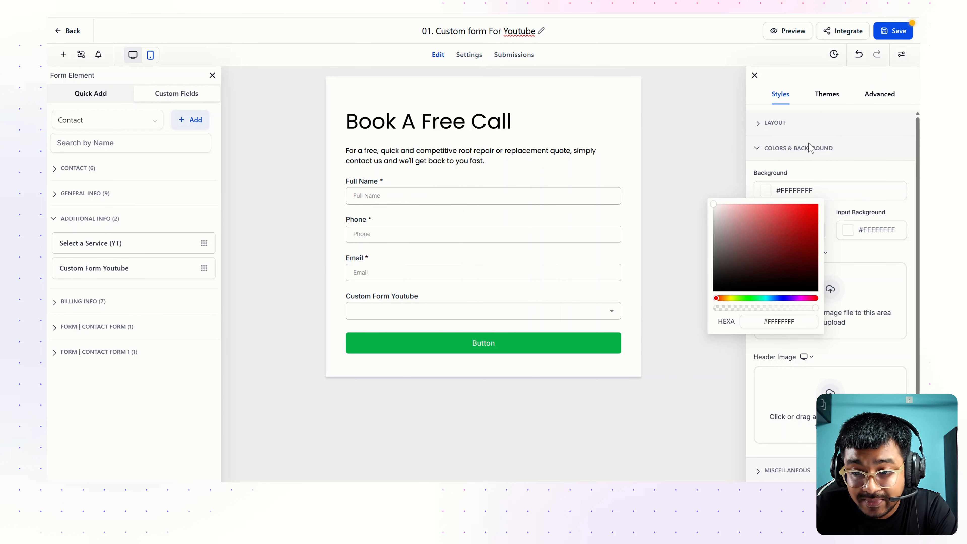
left_click(757, 179)
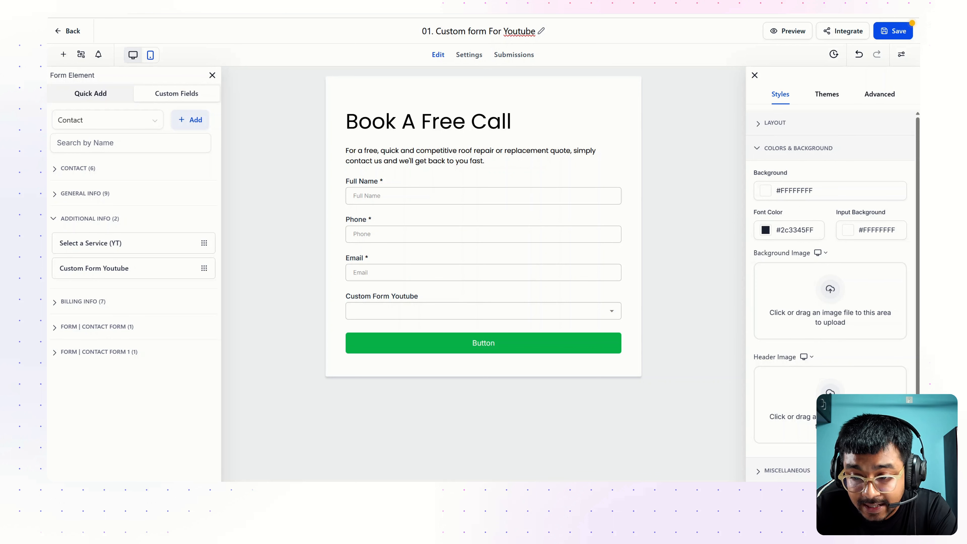
left_click(765, 198)
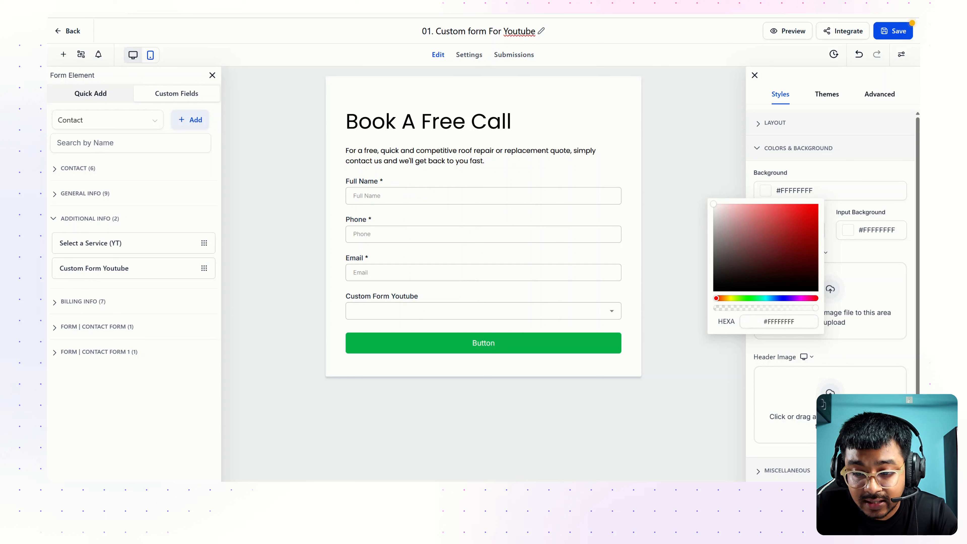
left_click(785, 322)
key("ctrl+a")
key("ctrl+v")
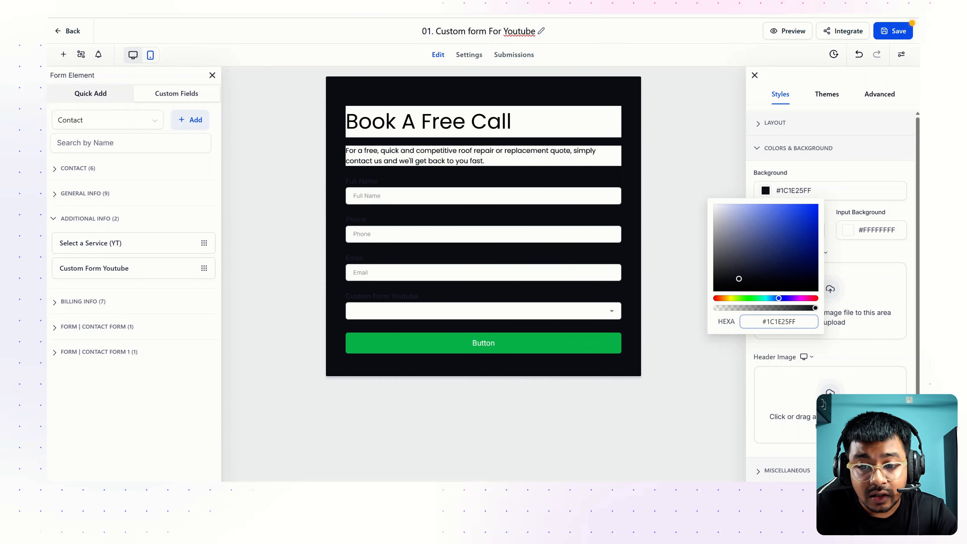
left_click(510, 126)
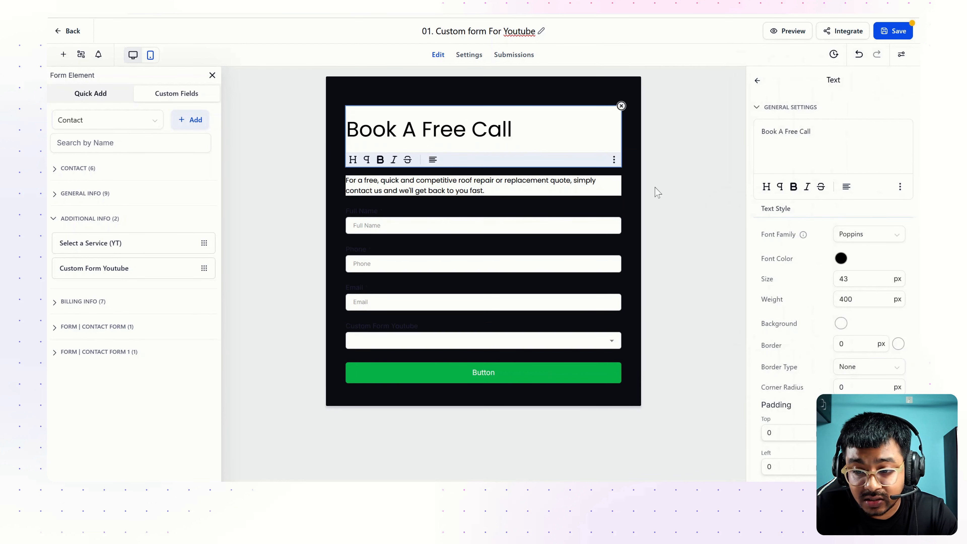
Turn the Book A Free Call heading text white on a near-black background
left_click(841, 259)
left_click_drag(807, 281, 770, 269)
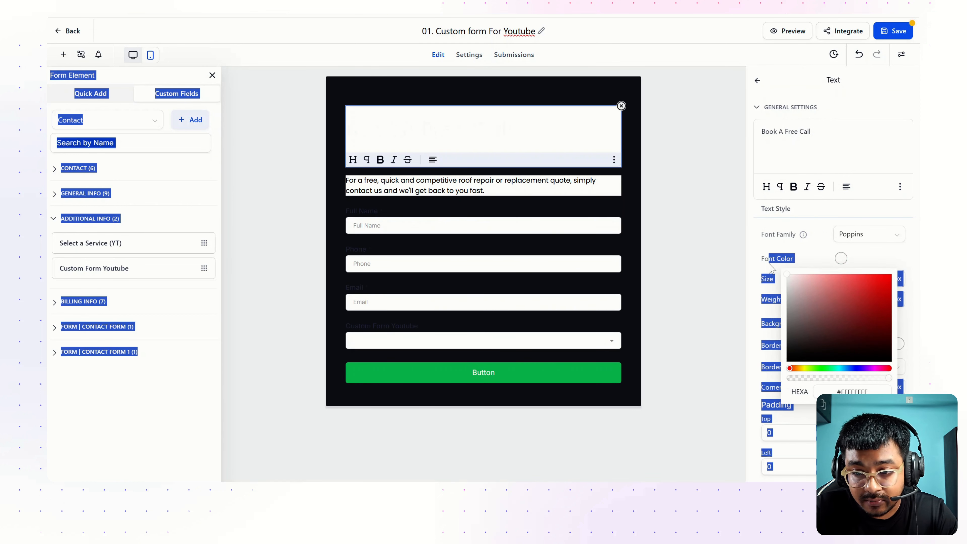
left_click(771, 268)
scroll(820, 299, "down", 1)
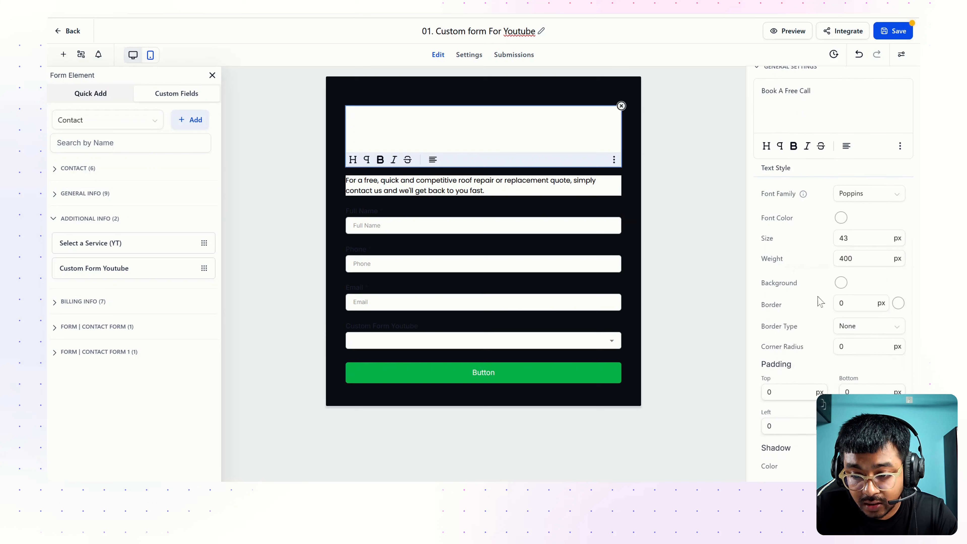
left_click(853, 303)
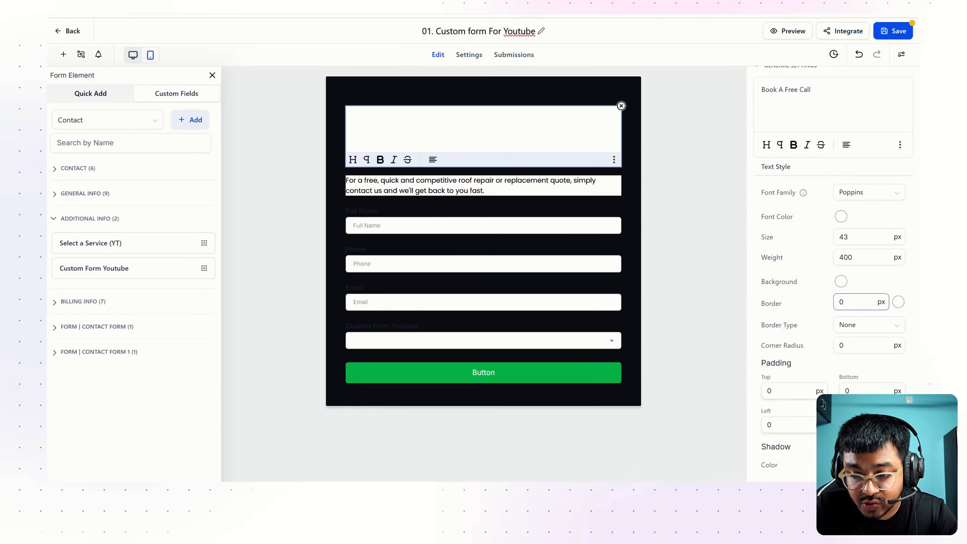
left_click(841, 281)
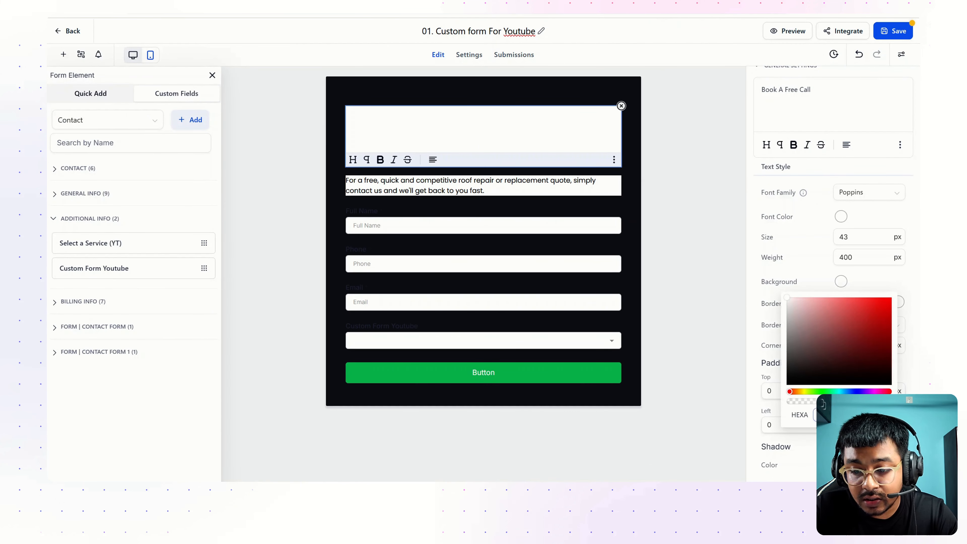
key("ctrl+v")
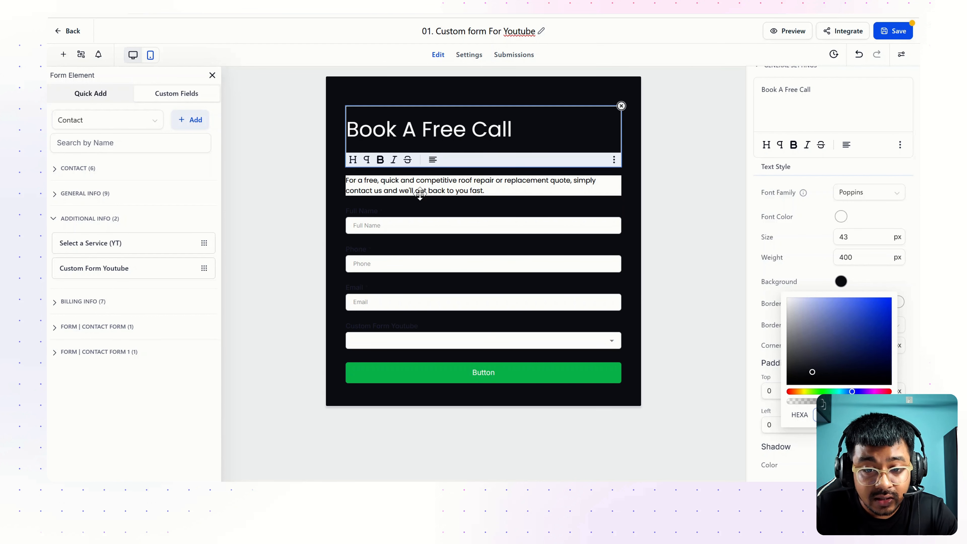
Make the description paragraph text white with a black background
left_click(434, 185)
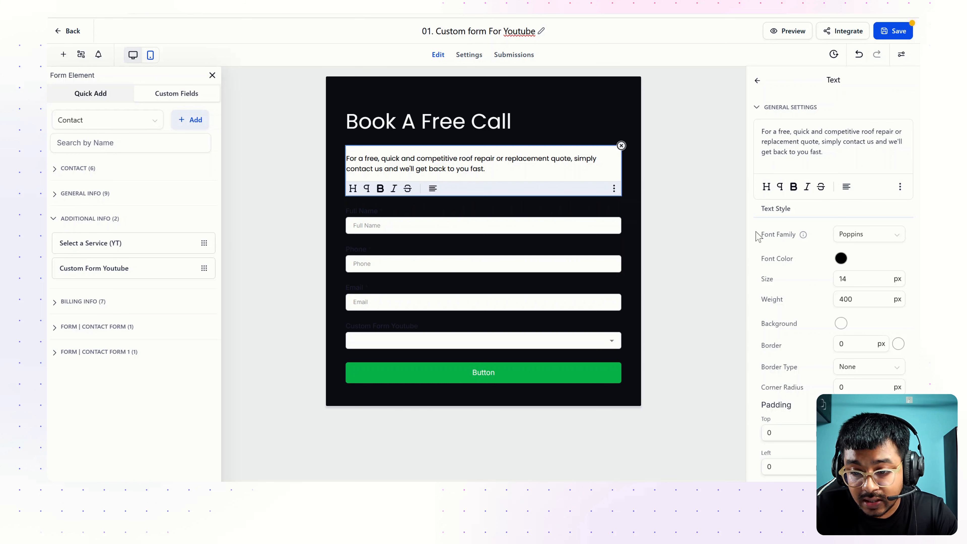
left_click(840, 258)
left_click(802, 289)
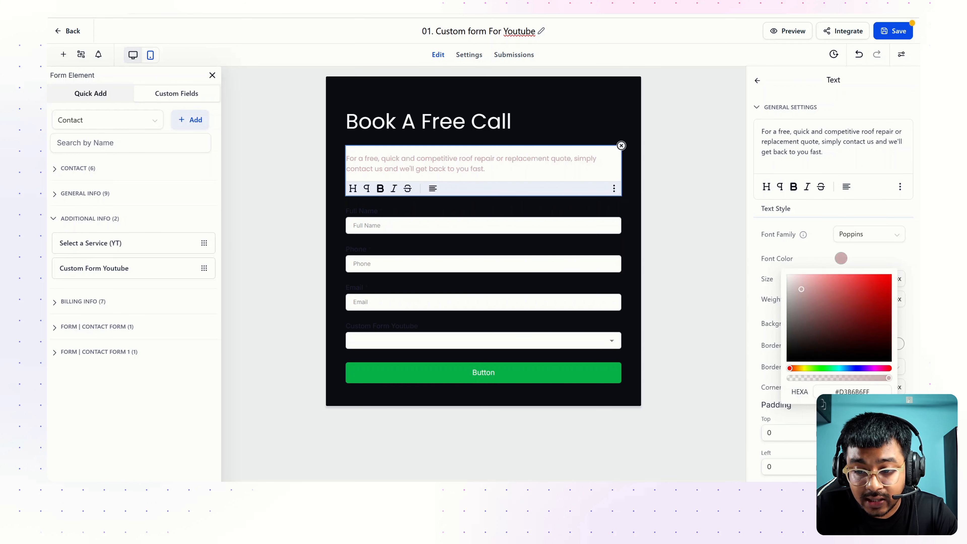
left_click_drag(802, 289, 775, 267)
left_click(803, 256)
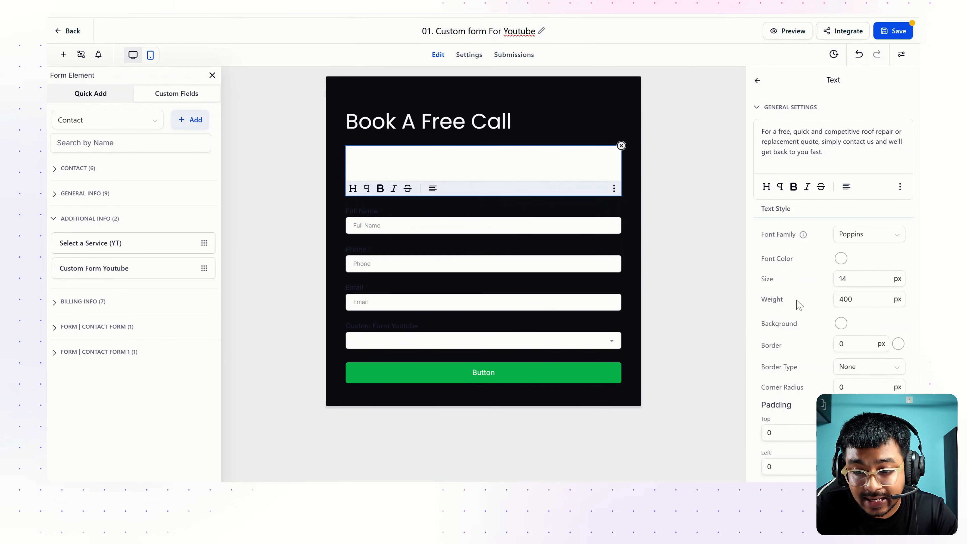
left_click(841, 323)
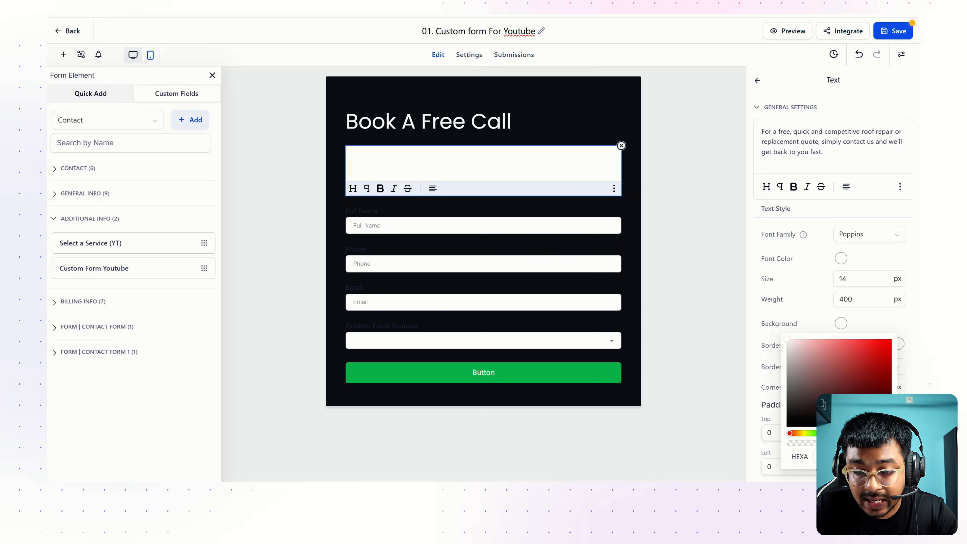
left_click(812, 414)
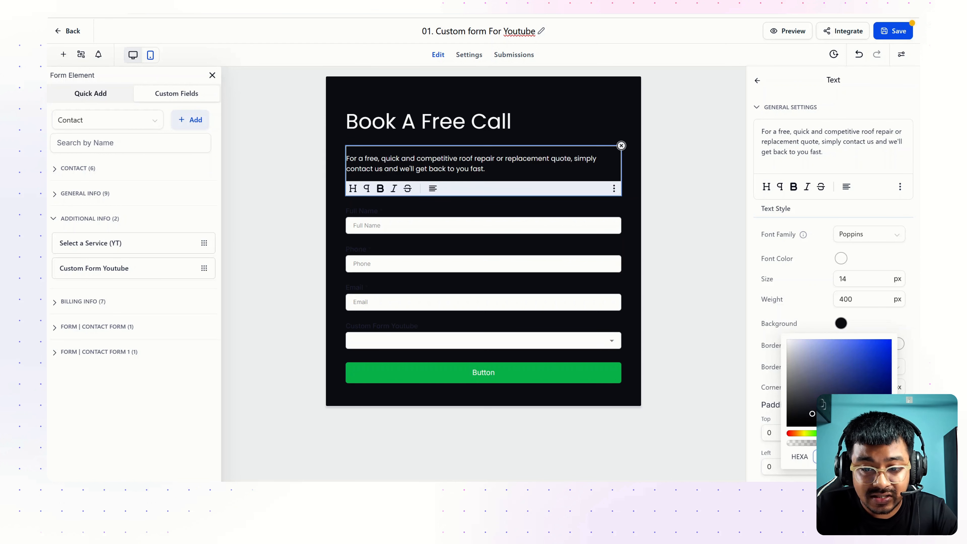
Check the heading, Full Name and Phone field settings, then return to the form's styles
left_click(495, 129)
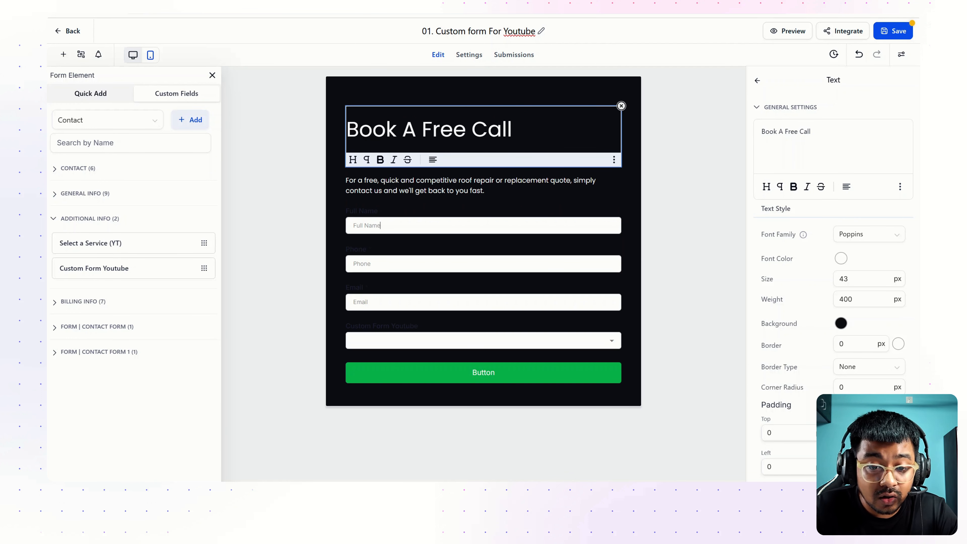
left_click(381, 225)
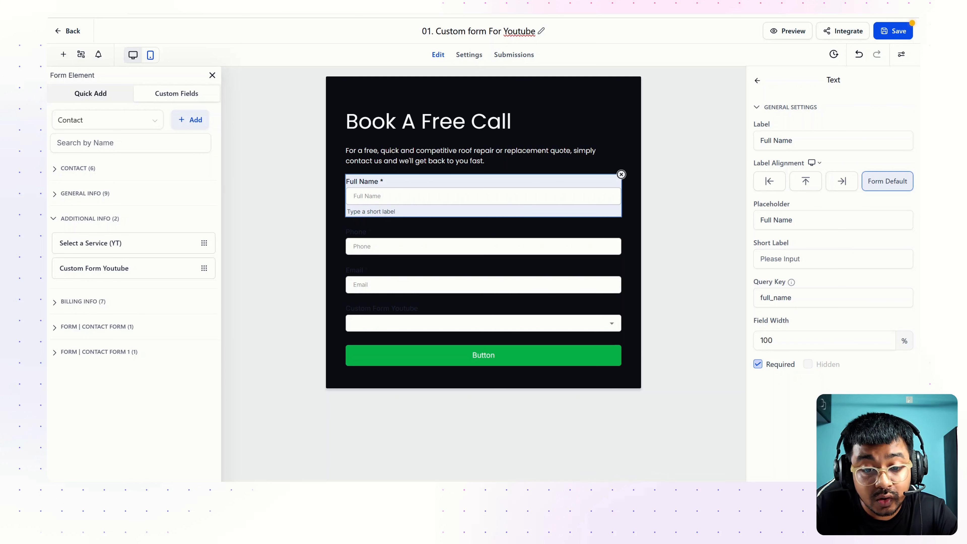
left_click(368, 239)
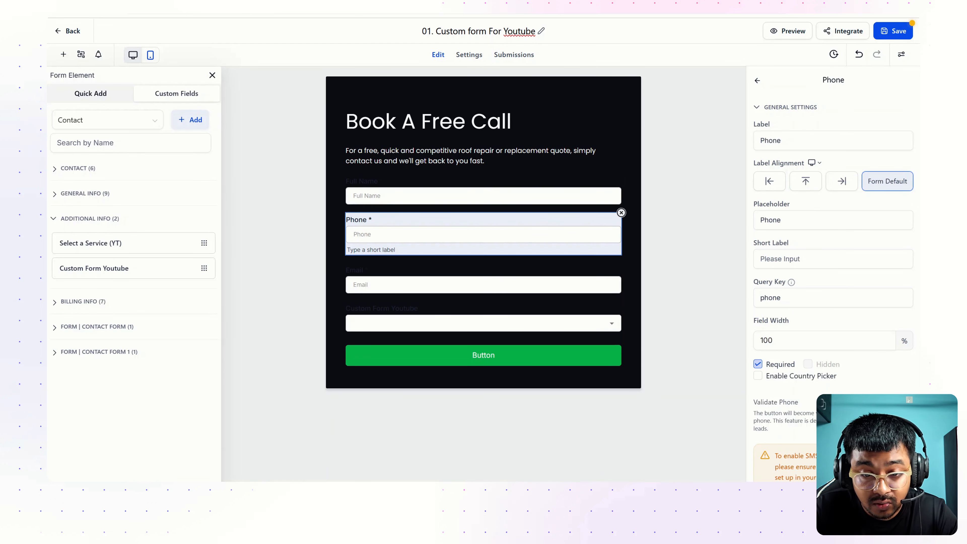
left_click(758, 82)
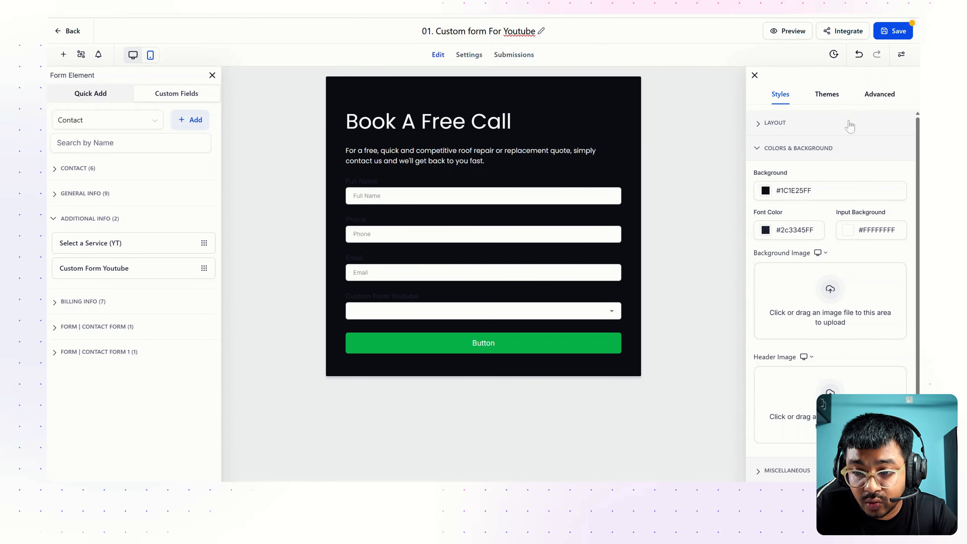
Set the form card's corner radius to 40 px in the Advanced border settings
scroll(850, 125, "down", 1)
left_click(883, 96)
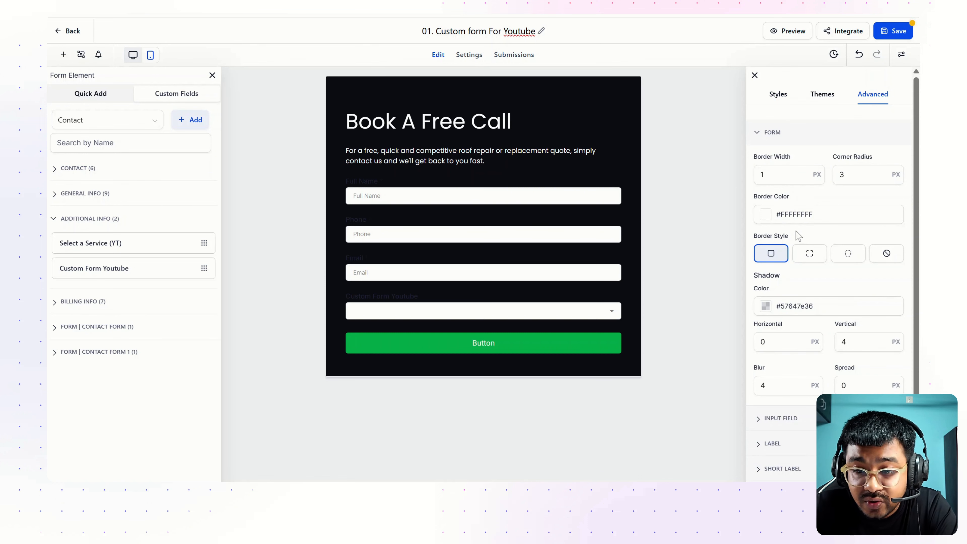
left_click(849, 175)
double_click(841, 175)
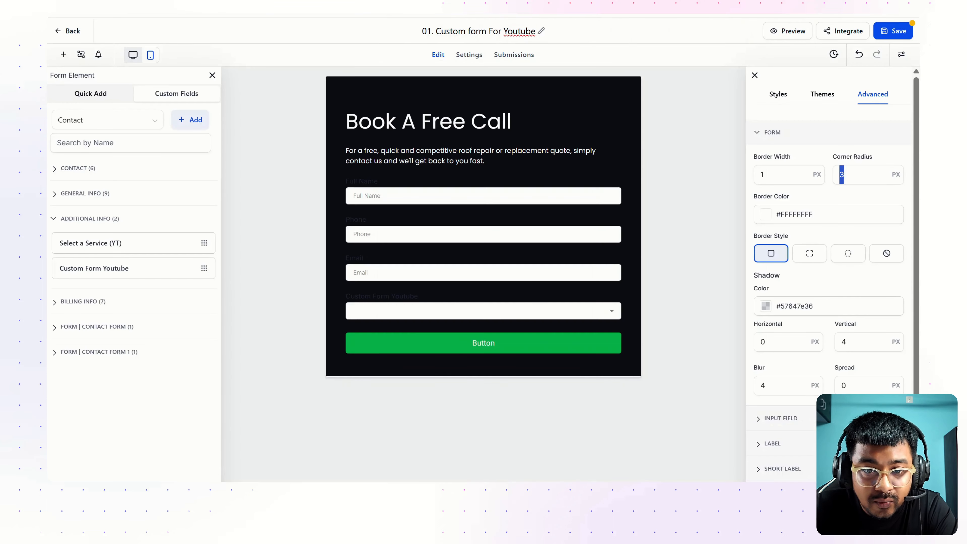
type("40")
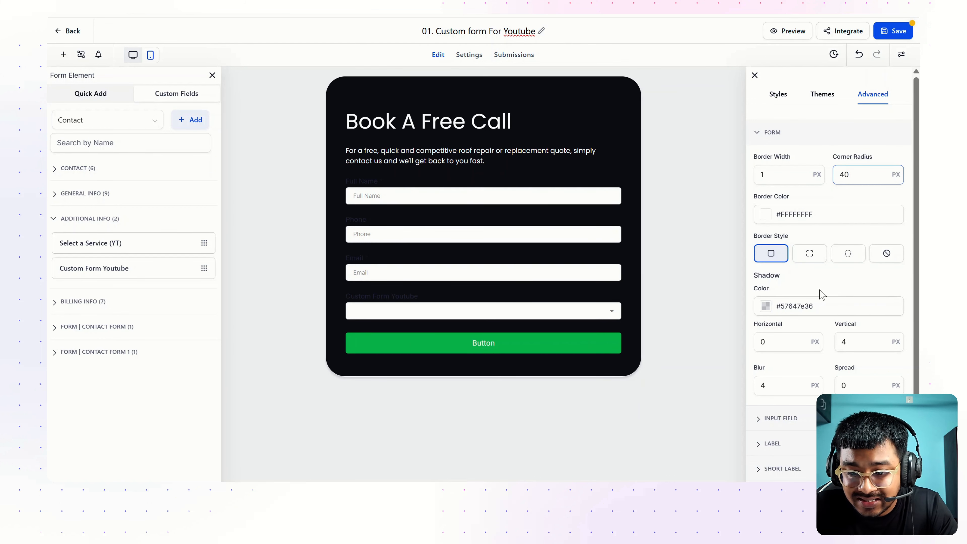
scroll(819, 292, "down", 2)
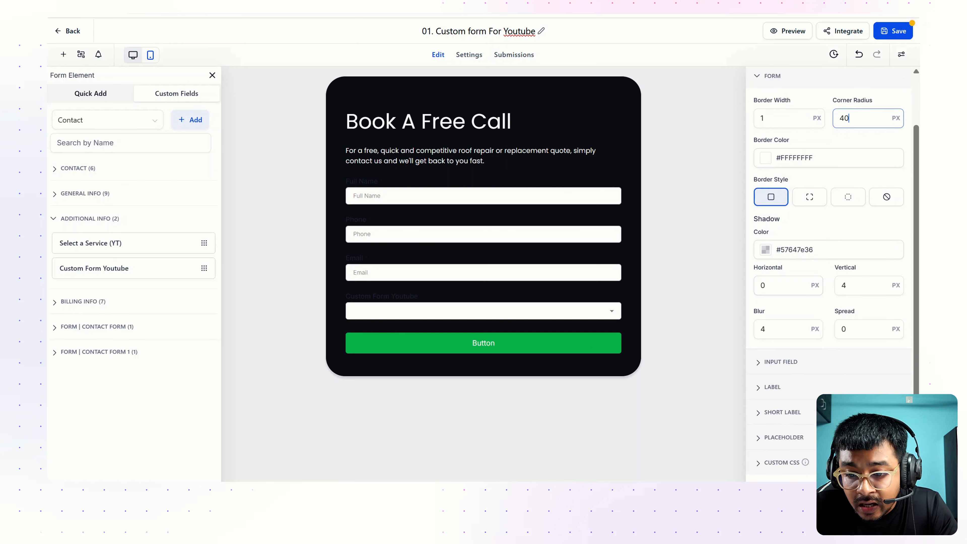
scroll(781, 303, "up", 2)
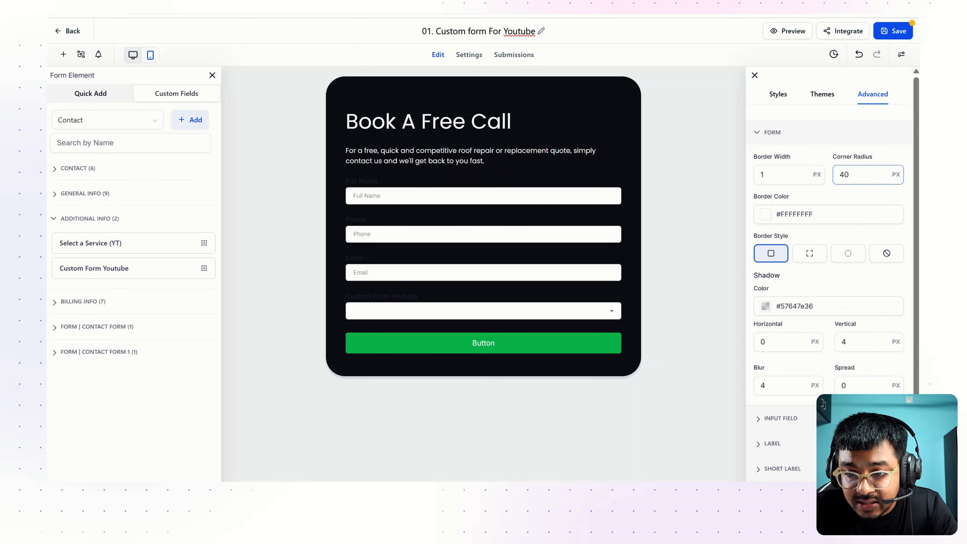
left_click(776, 96)
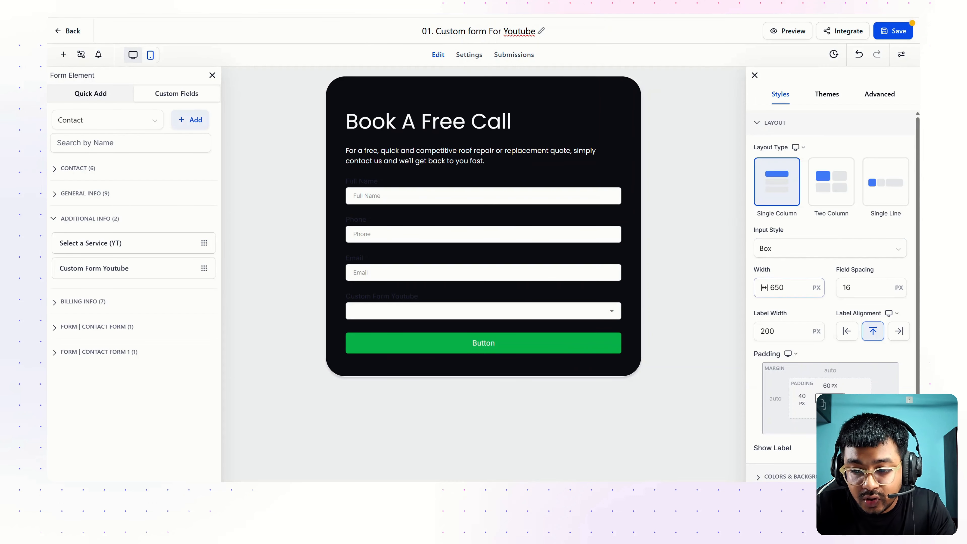
Change the form width from 650 to 480 px
left_click_drag(796, 288, 729, 291)
type("500")
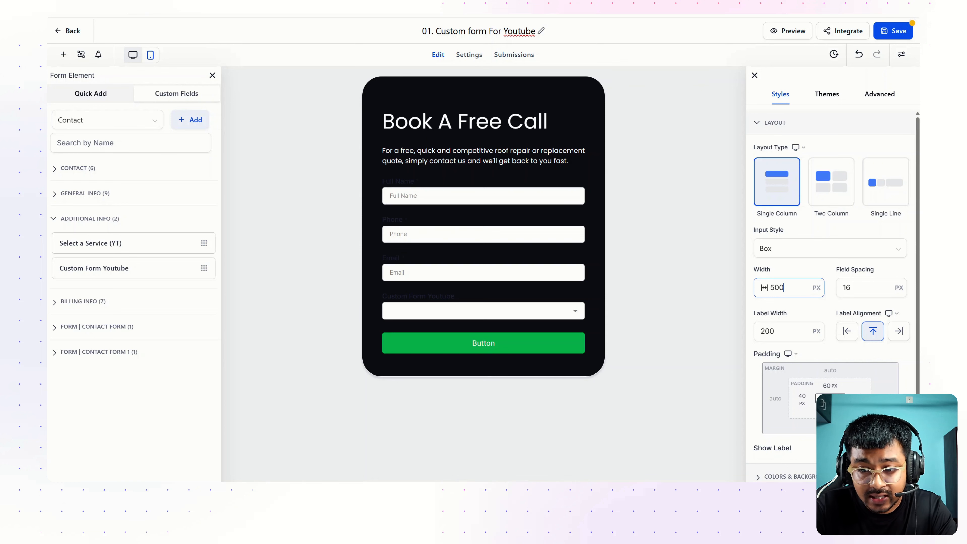
key("BackSpace")
key("BackSpace")
key("BackSpace")
type("480")
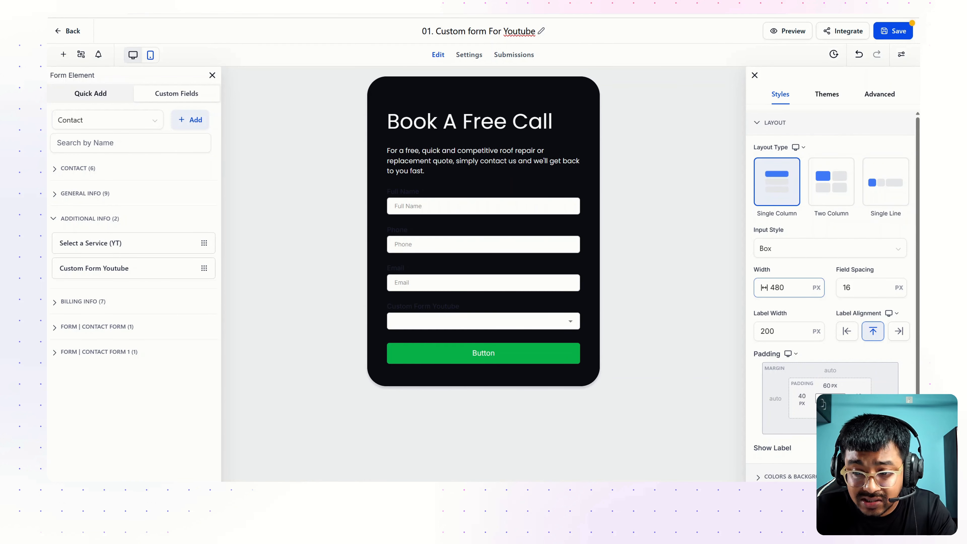
left_click(881, 96)
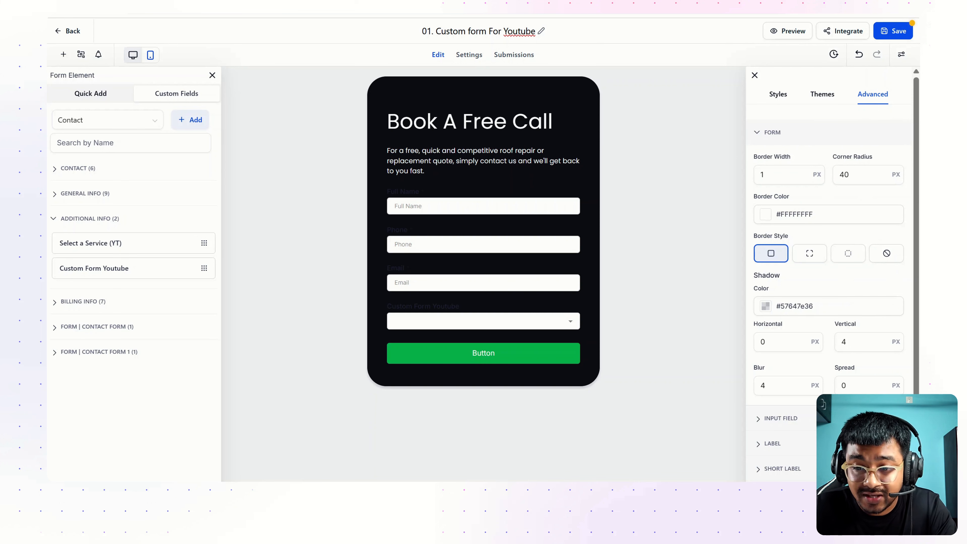
left_click(784, 176)
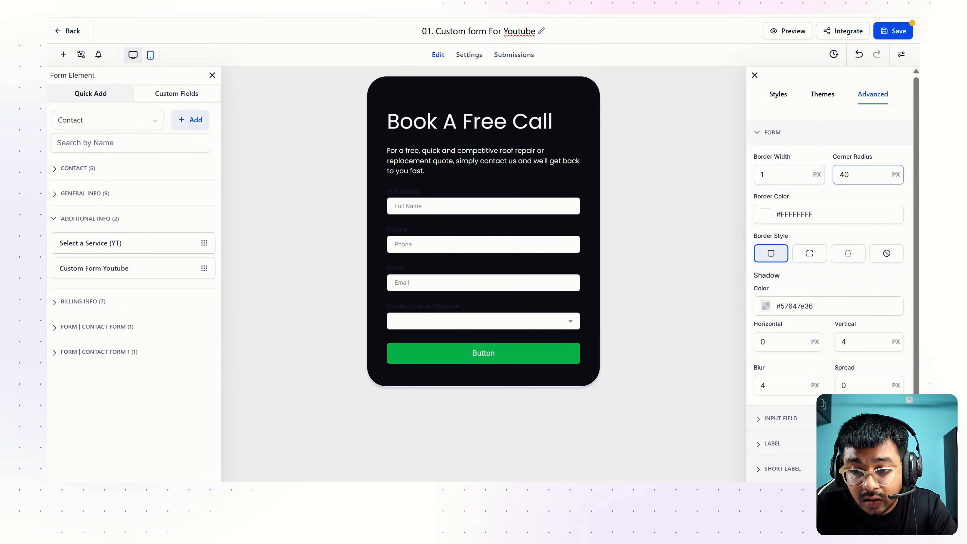
Expand the Input Field options and try a different input shadow colour
scroll(784, 294, "down", 2)
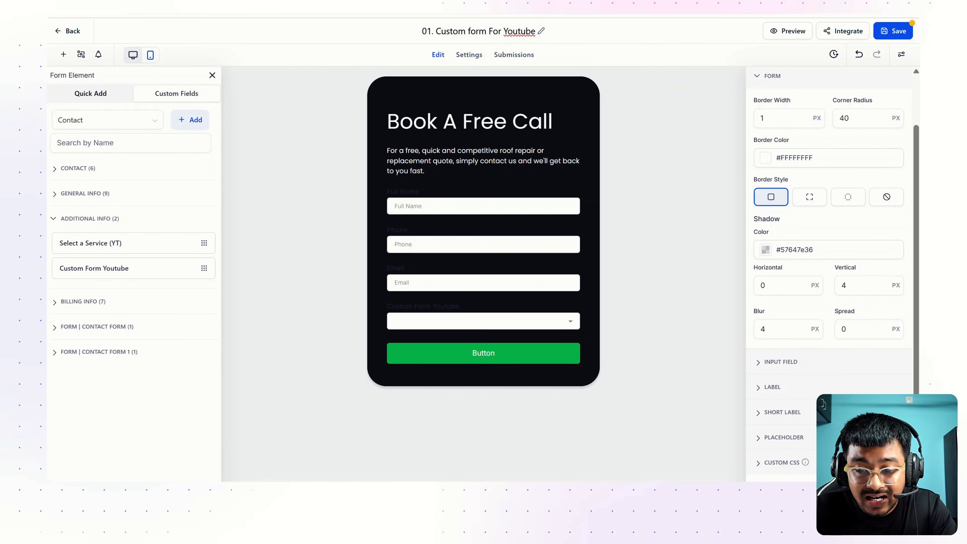
left_click(780, 362)
scroll(804, 328, "down", 1)
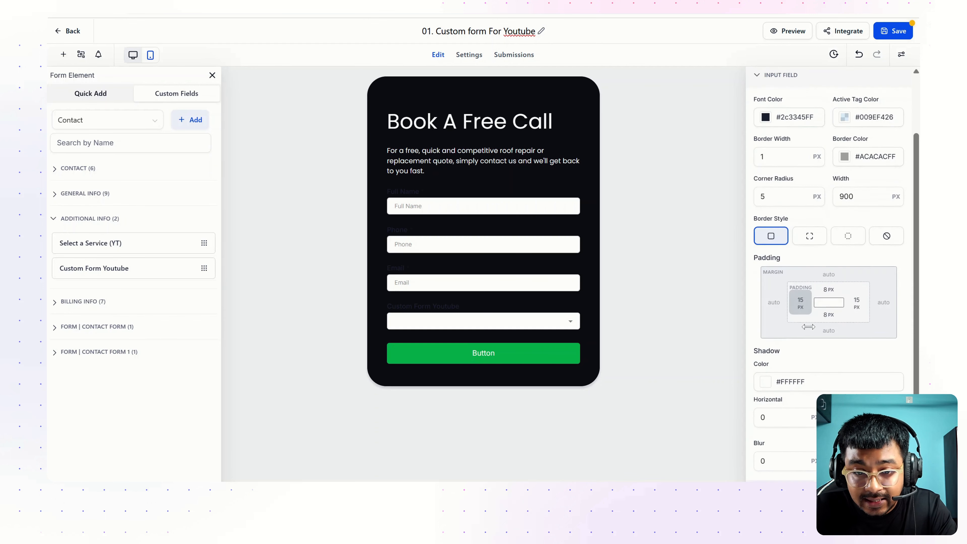
scroll(808, 327, "down", 2)
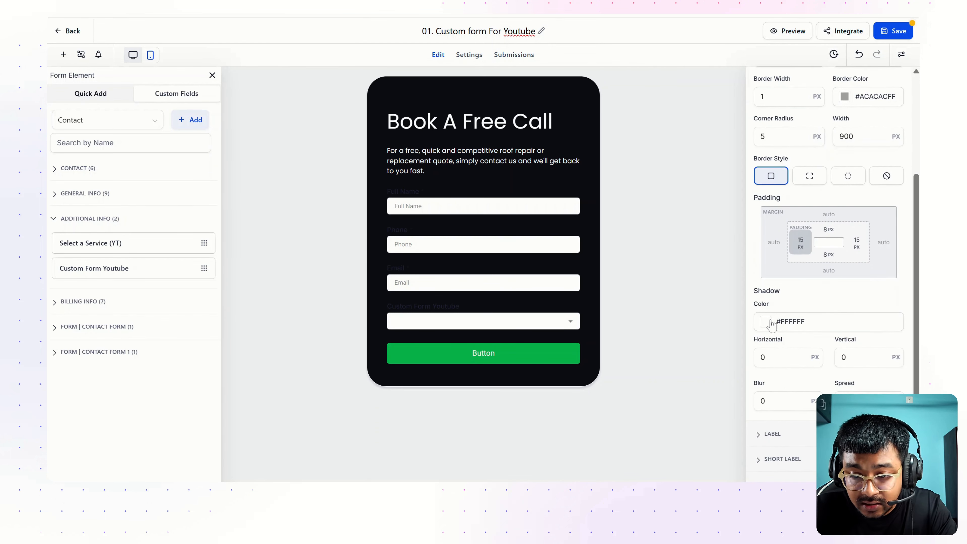
scroll(771, 324, "down", 1)
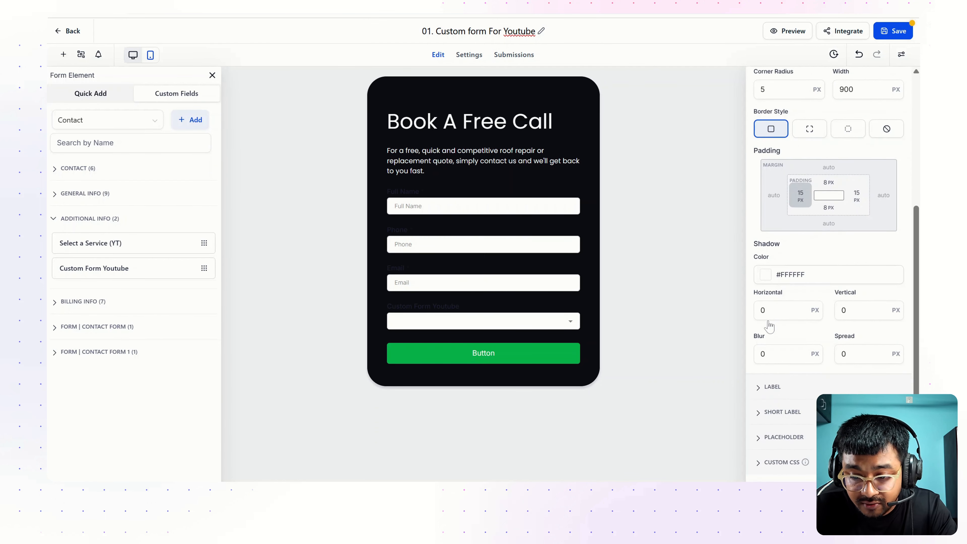
left_click(766, 277)
left_click_drag(757, 316, 708, 294)
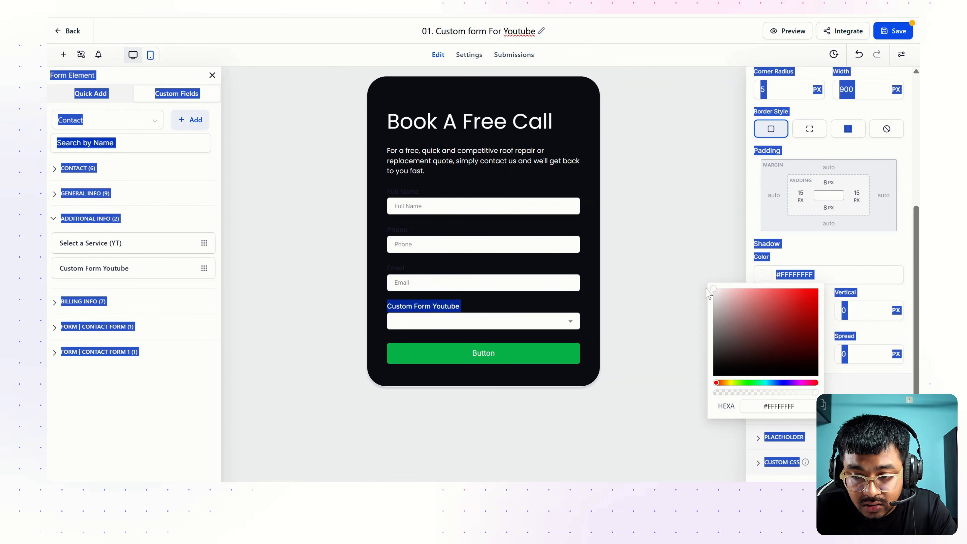
left_click(804, 260)
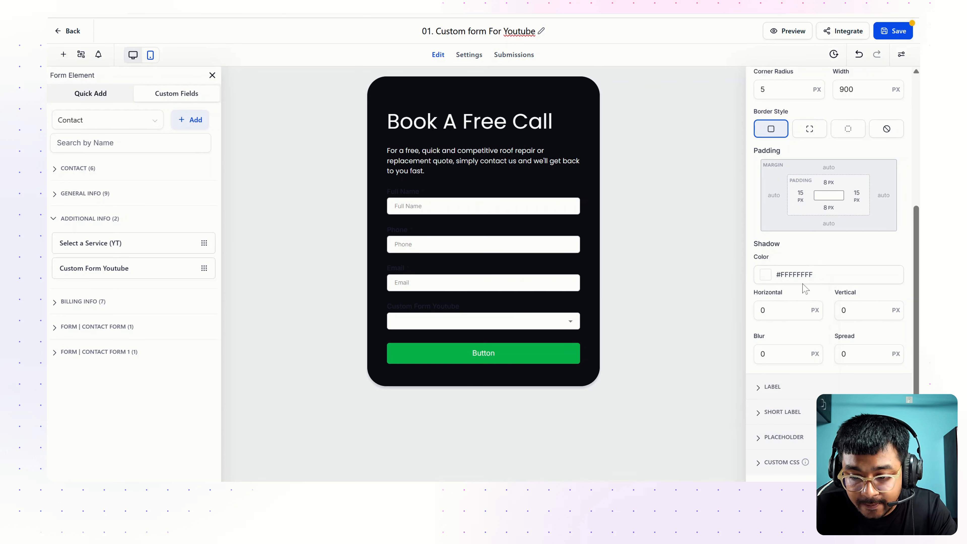
Lighten the label colour to pale #D8E3FF
left_click(772, 387)
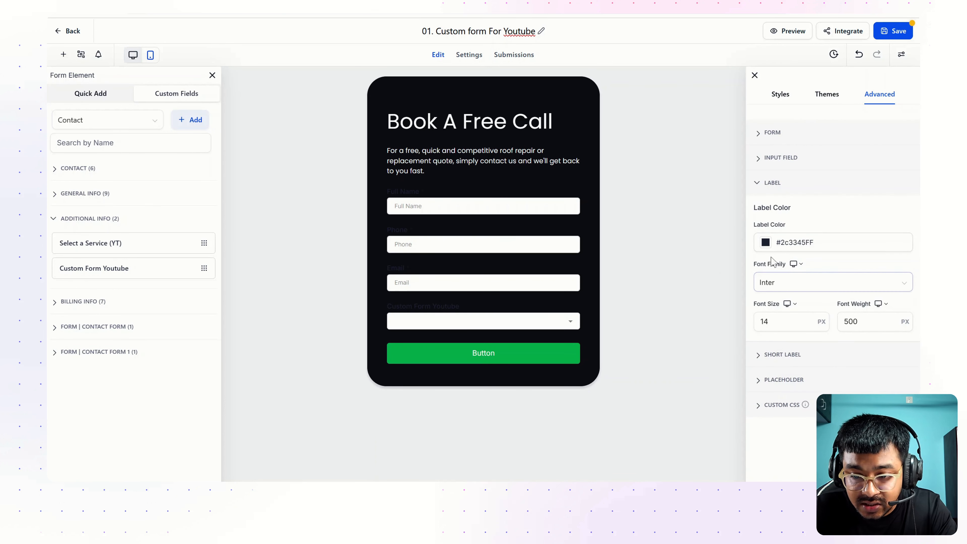
left_click(765, 243)
left_click_drag(769, 279, 730, 255)
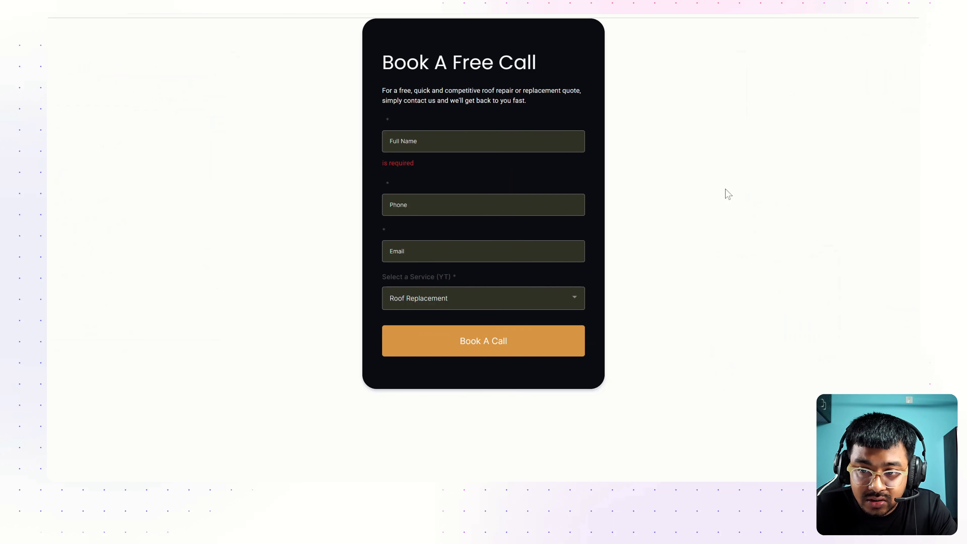
Eyedrop orange #E1A355 from the reference Book A Call button and paste it as the label colour
left_click(811, 17)
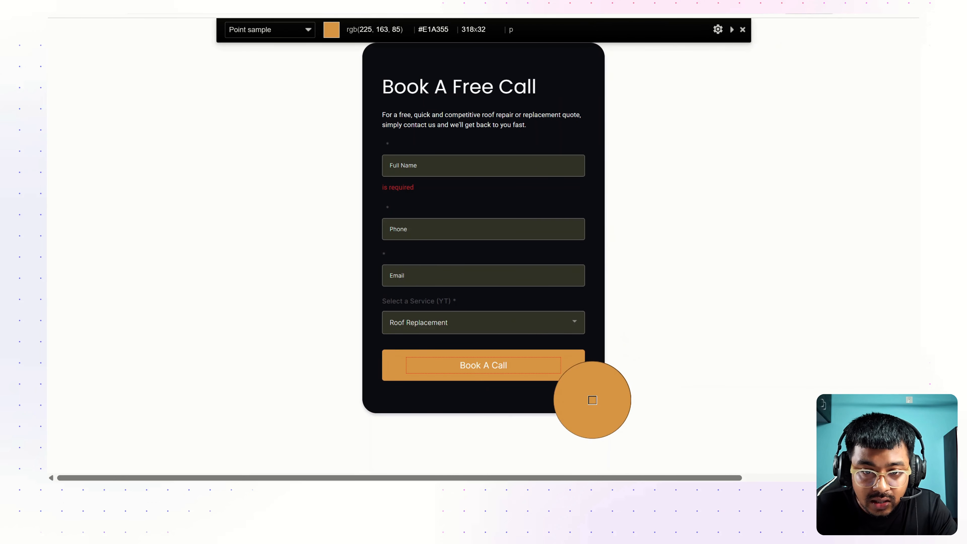
left_click(592, 400)
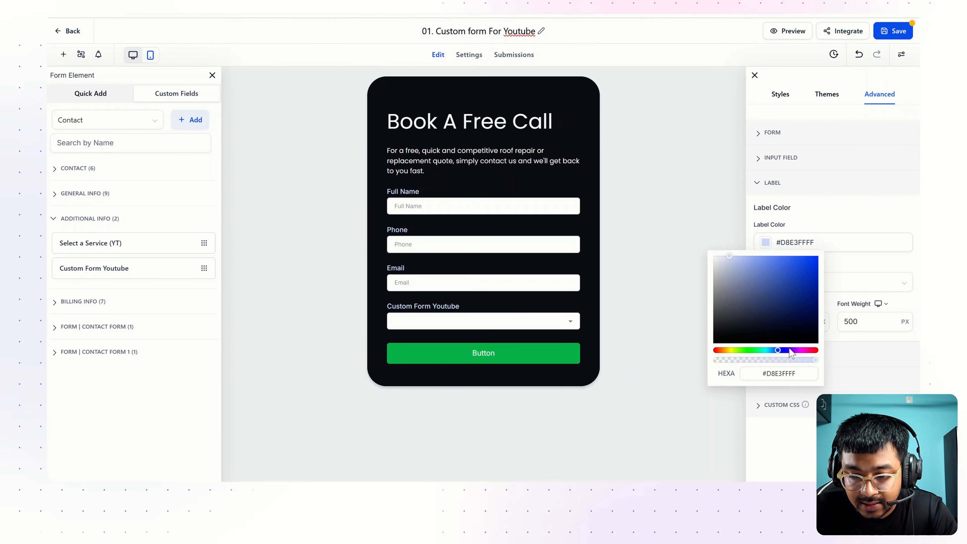
triple_click(779, 374)
key("ctrl+v")
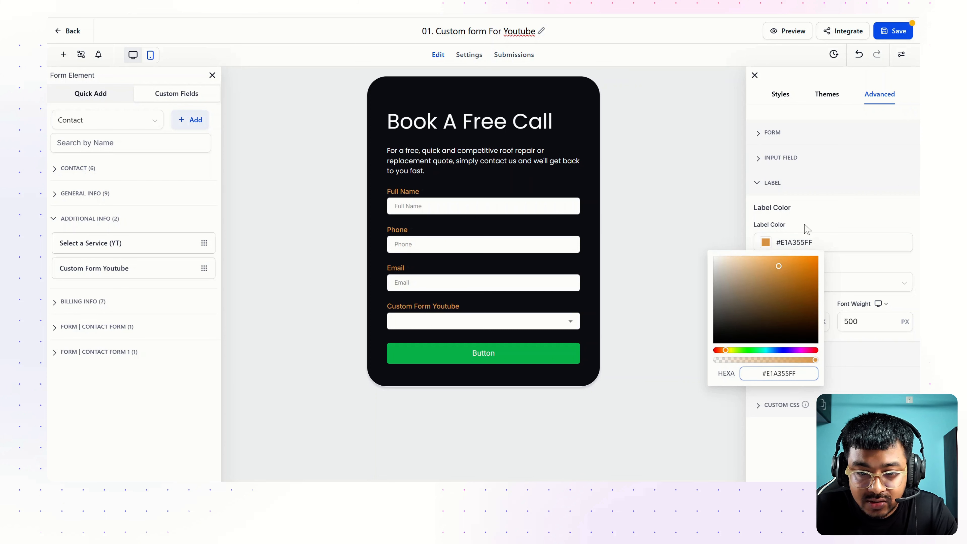
left_click(807, 229)
left_click(784, 322)
left_click(791, 336)
left_click(788, 324)
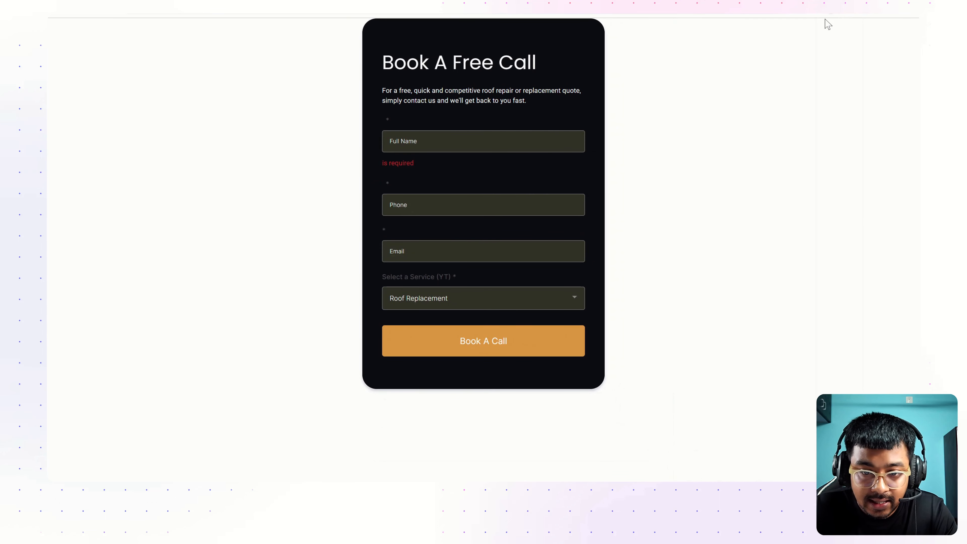
Sample the reference inputs' dark fill and return to the whole form's style settings
left_click(489, 266)
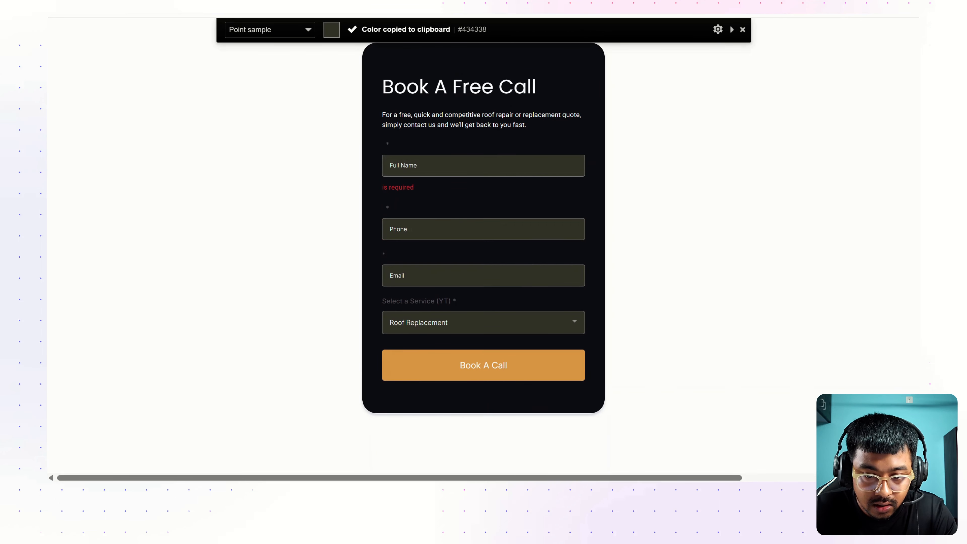
left_click(421, 3)
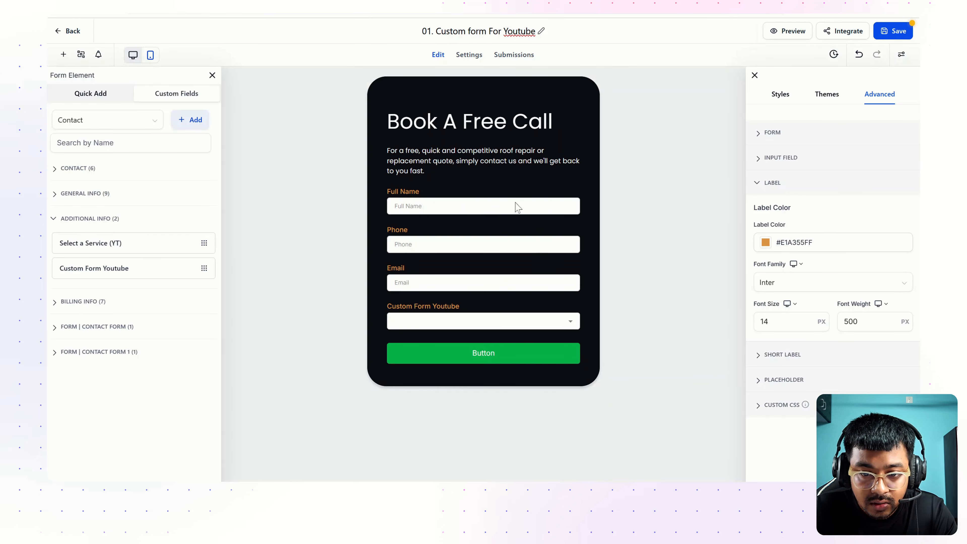
left_click(422, 206)
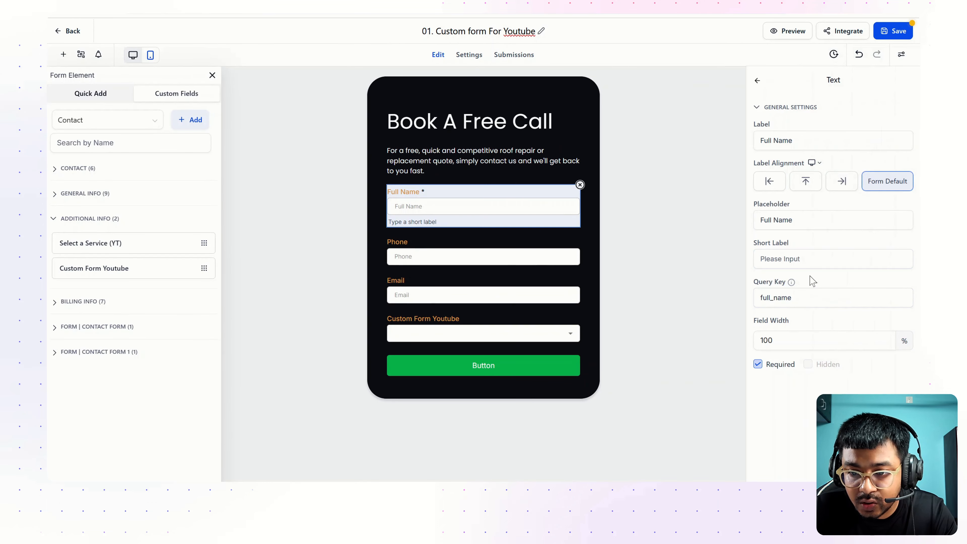
left_click(758, 81)
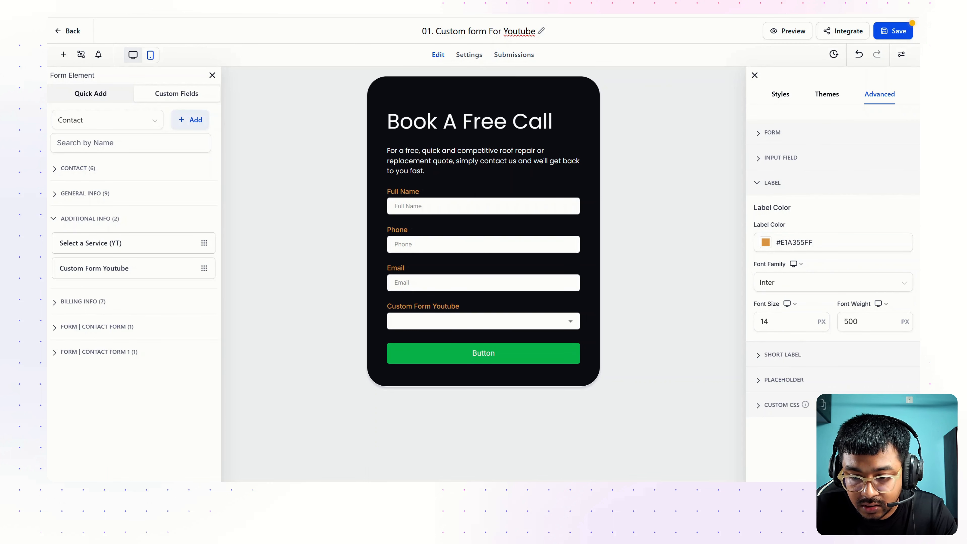
Set the input field font colour to near-white #FDFDFDFF
left_click(775, 158)
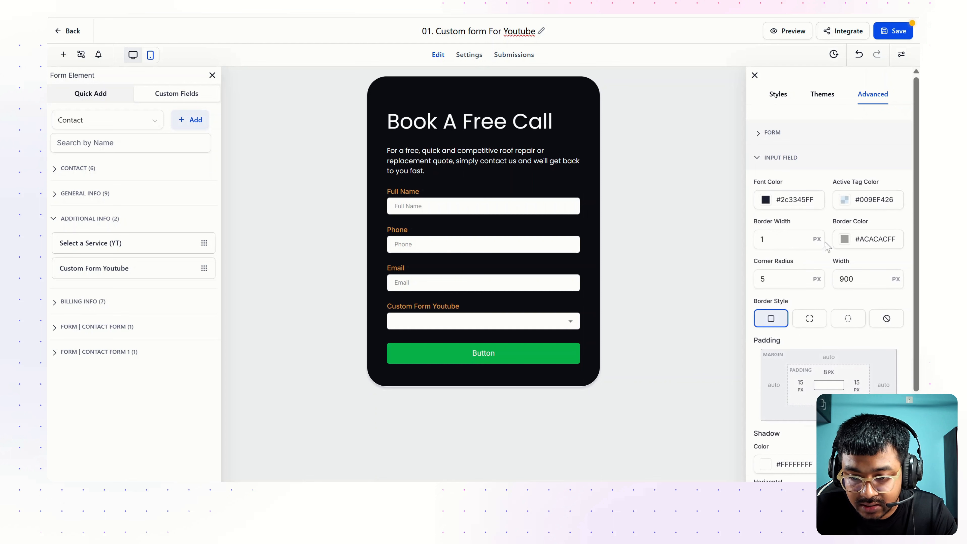
scroll(800, 308, "down", 5)
scroll(776, 316, "up", 5)
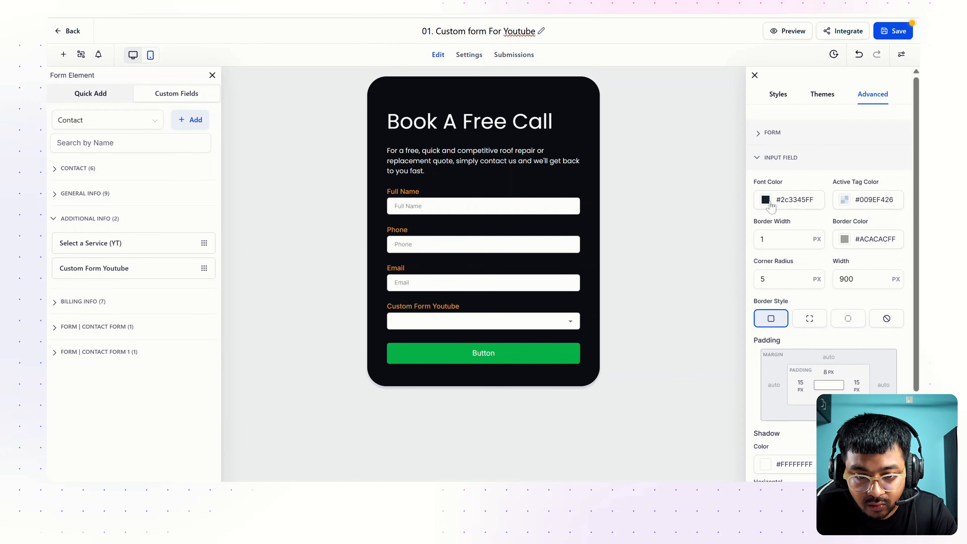
left_click(765, 200)
mouse_move(758, 267)
left_mouse_down()
mouse_move(775, 253)
mouse_move(715, 218)
mouse_move(734, 224)
mouse_move(726, 218)
mouse_move(761, 254)
mouse_move(715, 259)
mouse_move(714, 214)
left_mouse_up()
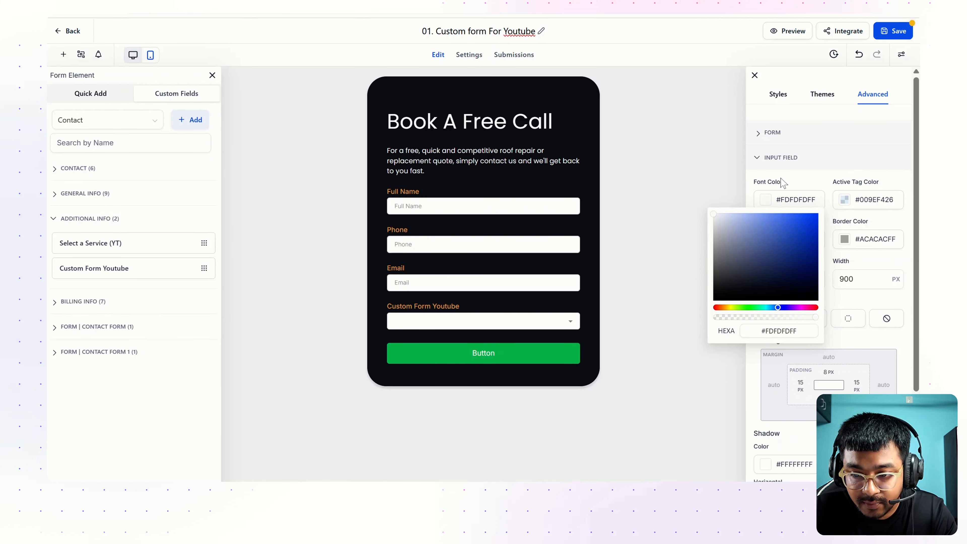
key("Escape")
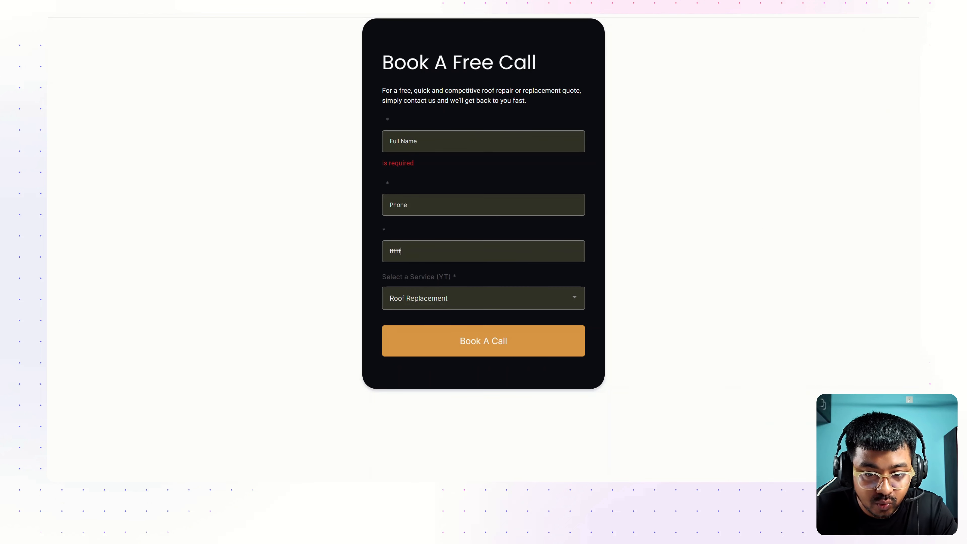
type("ff")
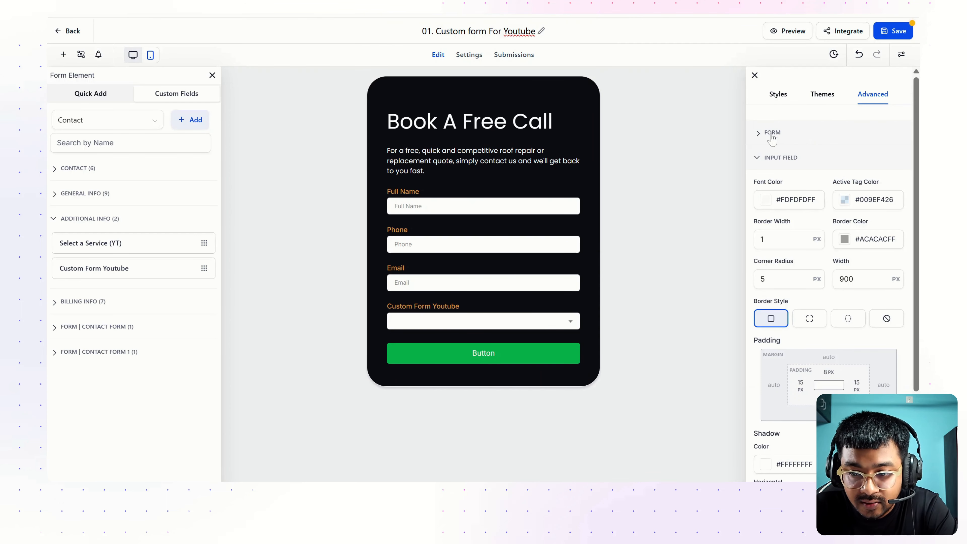
left_click(772, 138)
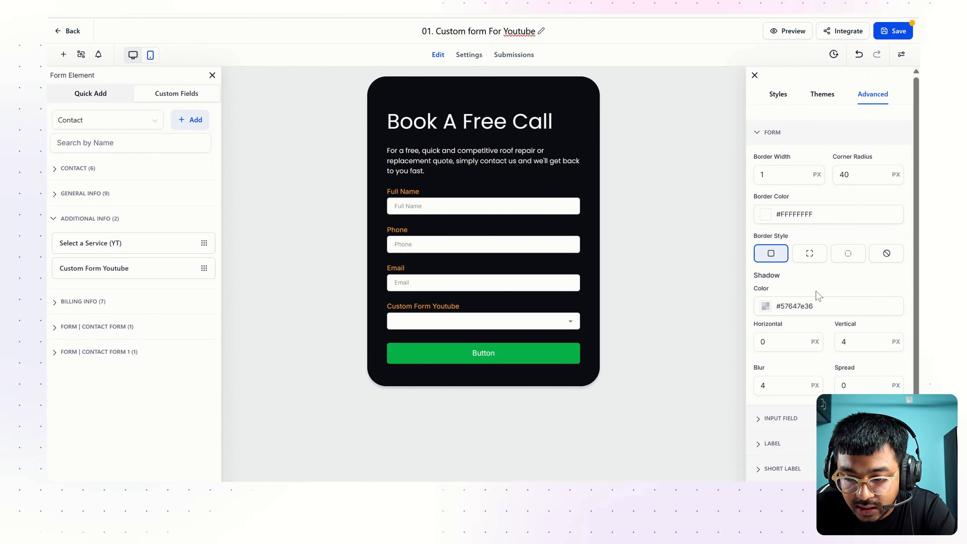
Lighten the short label colour to #CCCFD5FF
scroll(819, 296, "down", 2)
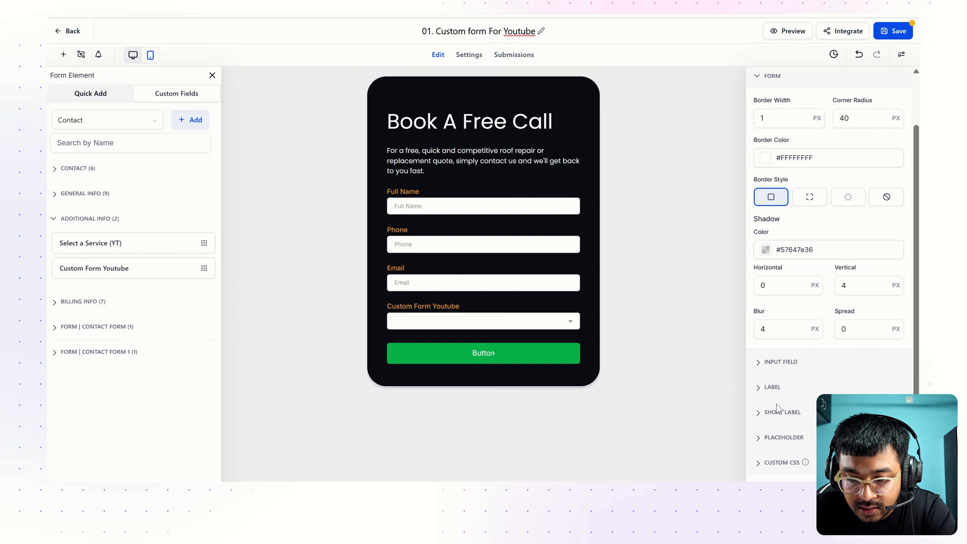
left_click(772, 387)
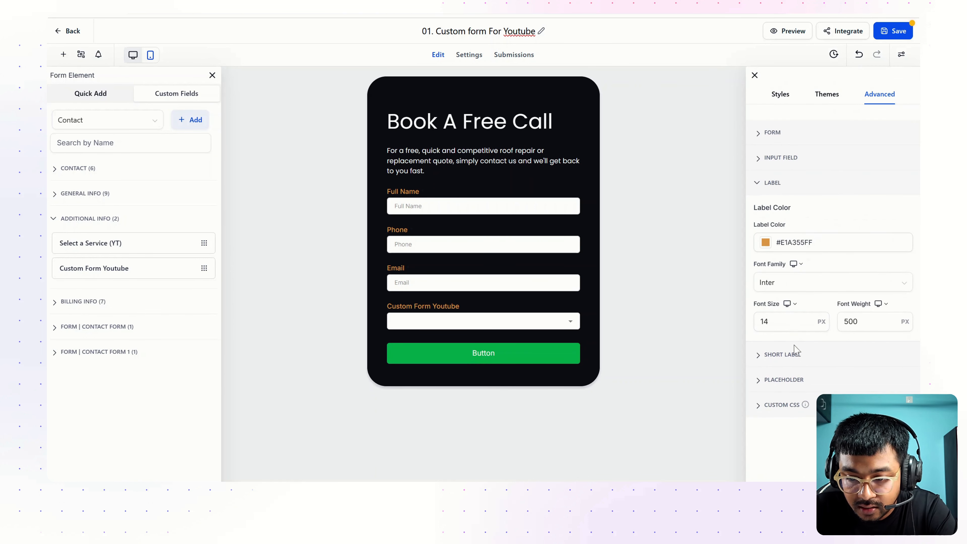
left_click(791, 357)
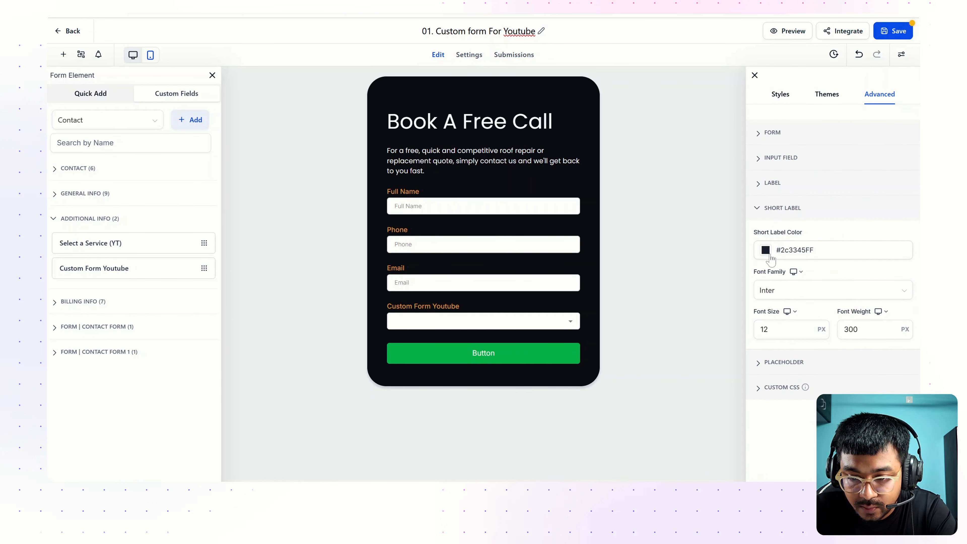
left_click(765, 250)
left_click_drag(751, 328, 718, 278)
left_click(830, 236)
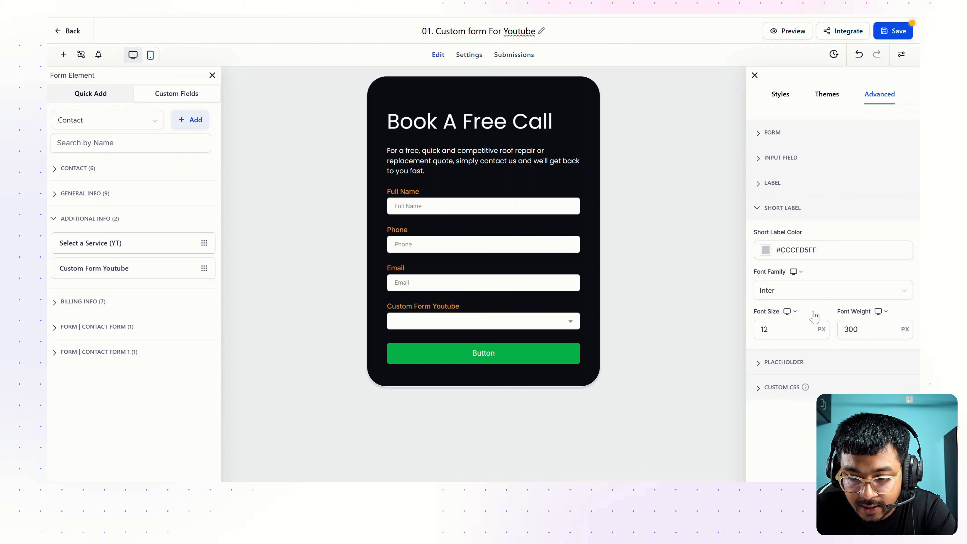
Set the placeholder text colour to light grey #CACACAFF
left_click(782, 360)
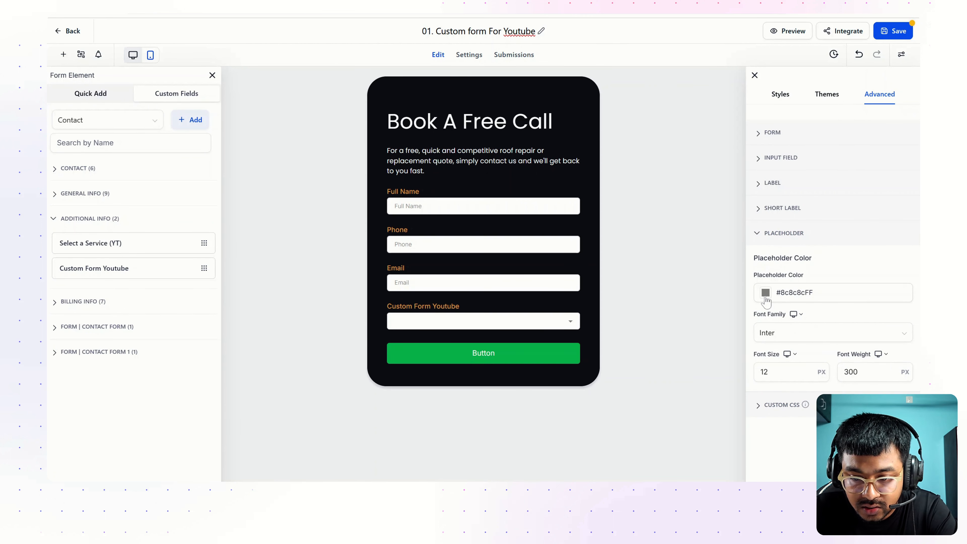
left_click(766, 293)
left_click_drag(716, 345, 714, 324)
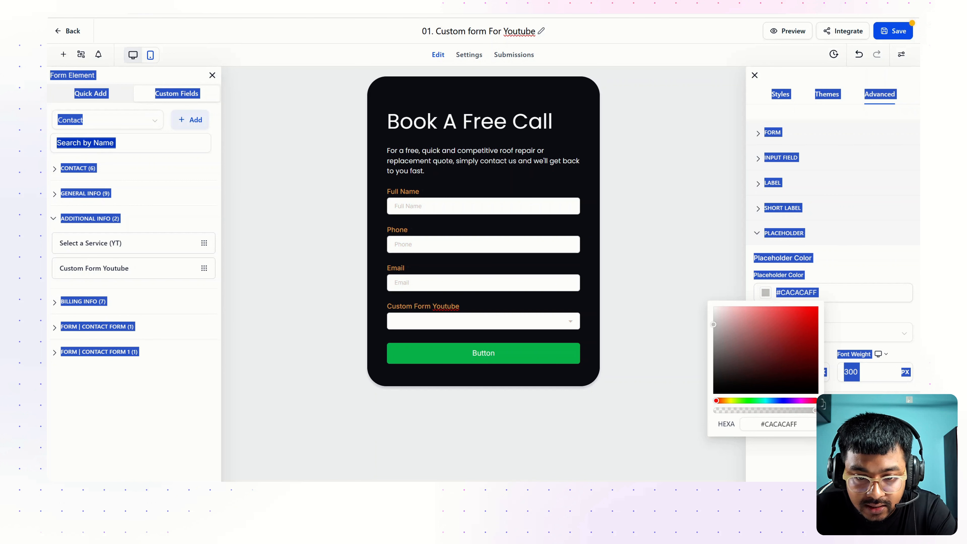
left_click(845, 279)
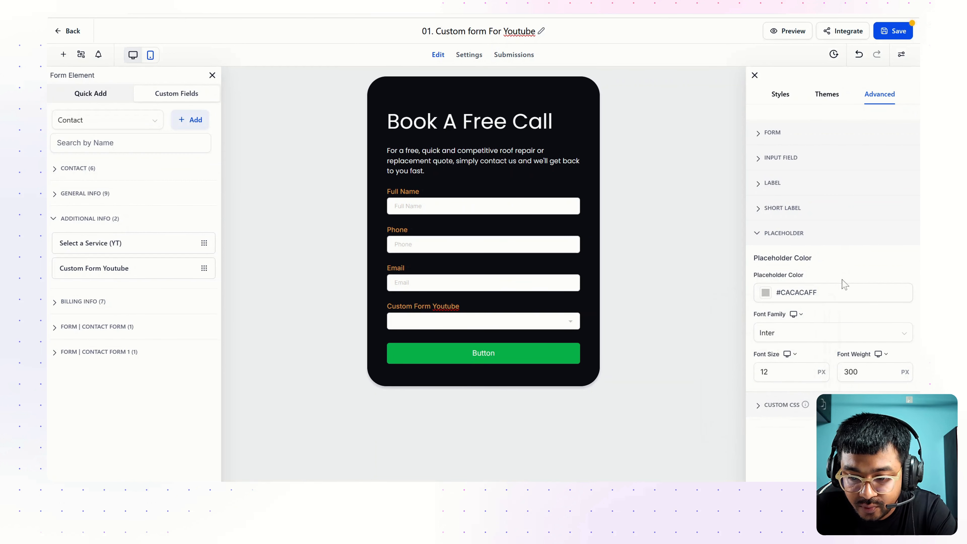
Set the form's Input Background colour to #434338FF in the form style settings
left_click(780, 94)
scroll(818, 286, "down", 2)
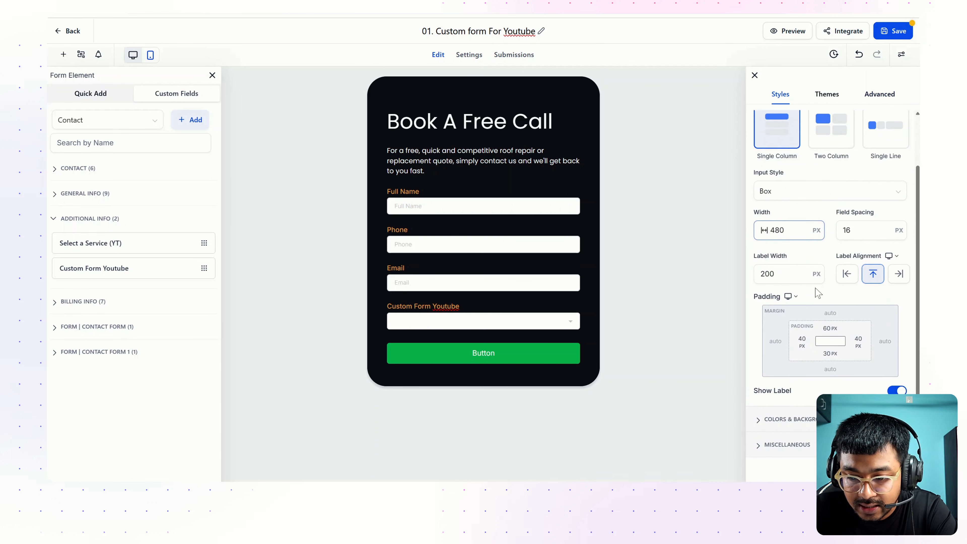
scroll(819, 285, "up", 2)
scroll(808, 308, "down", 2)
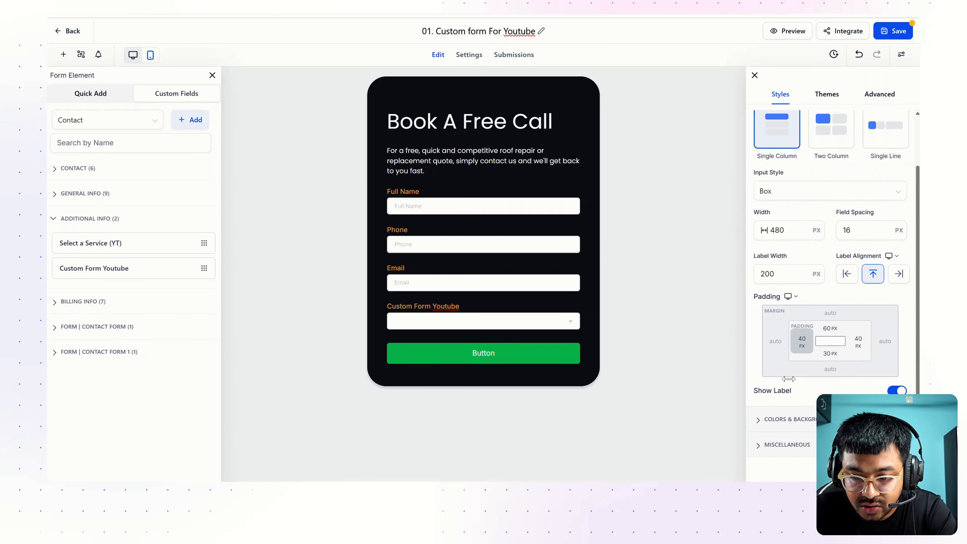
left_click(775, 419)
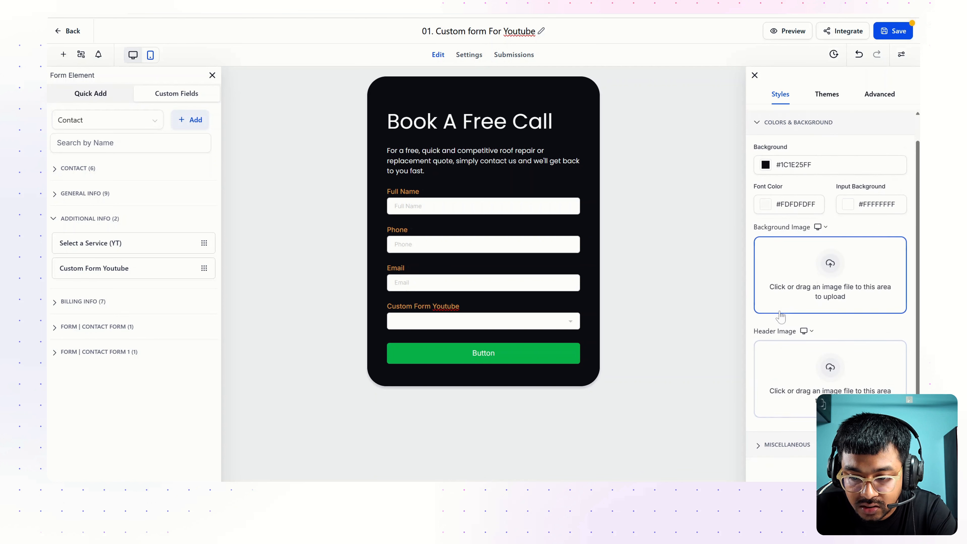
left_click(848, 205)
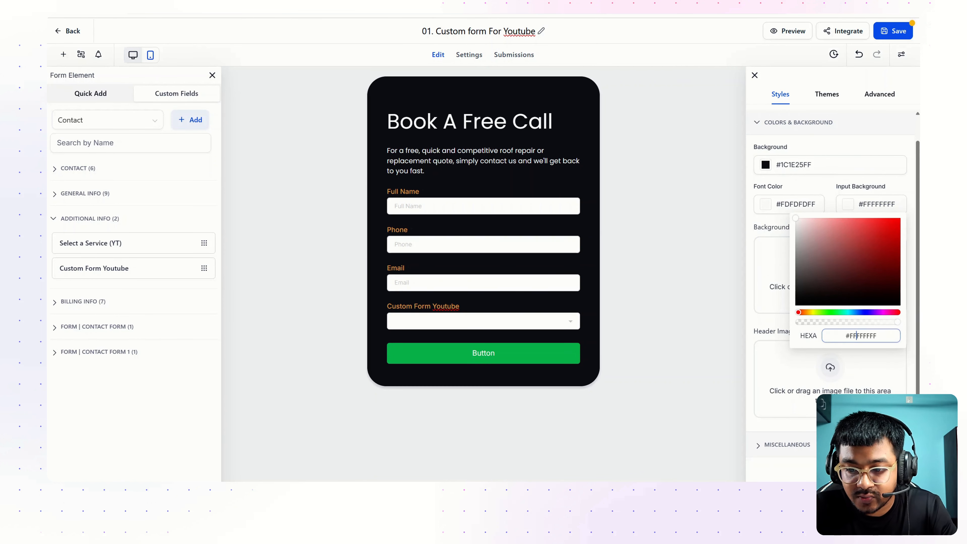
double_click(859, 335)
type("#434338FF")
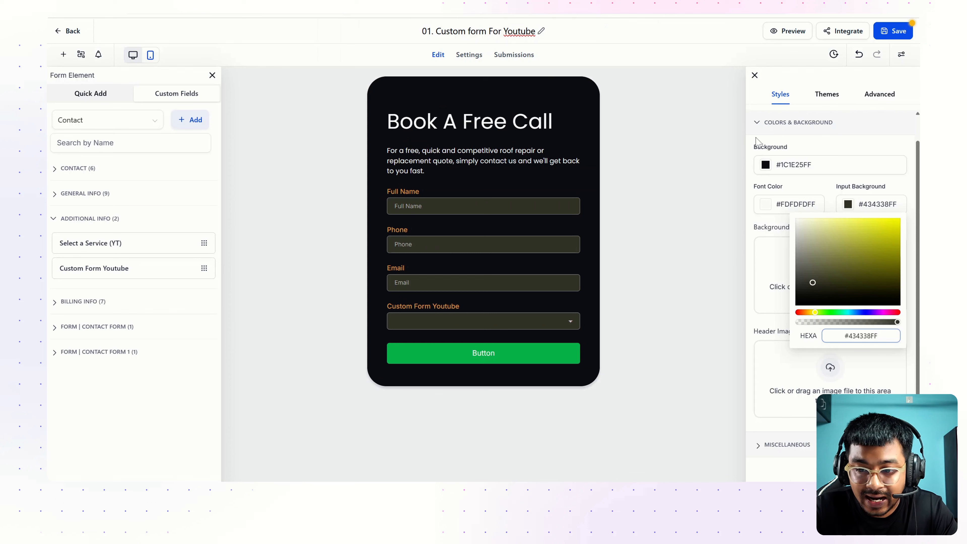
left_click(804, 188)
Set the input fields' top padding to 12 px under Advanced input field styles
scroll(785, 163, "up", 1)
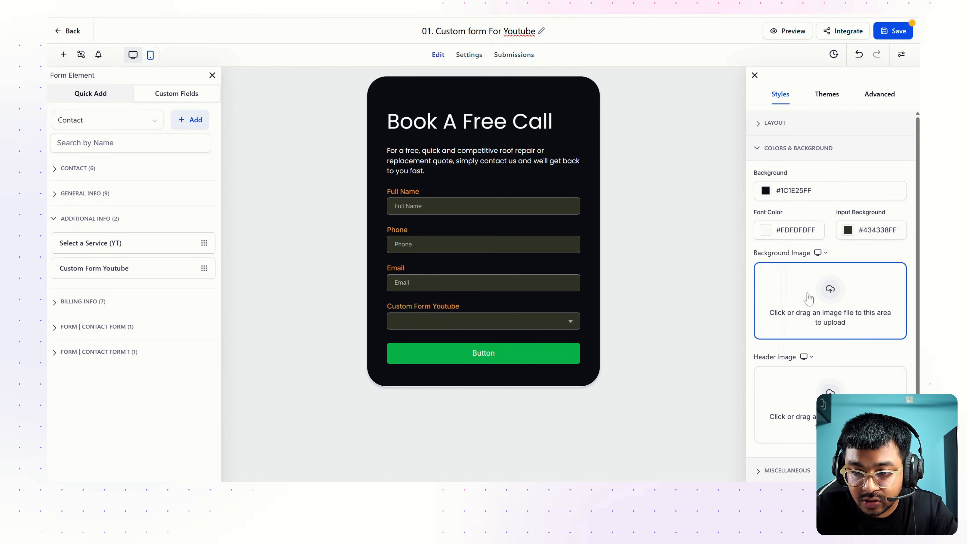
left_click(775, 124)
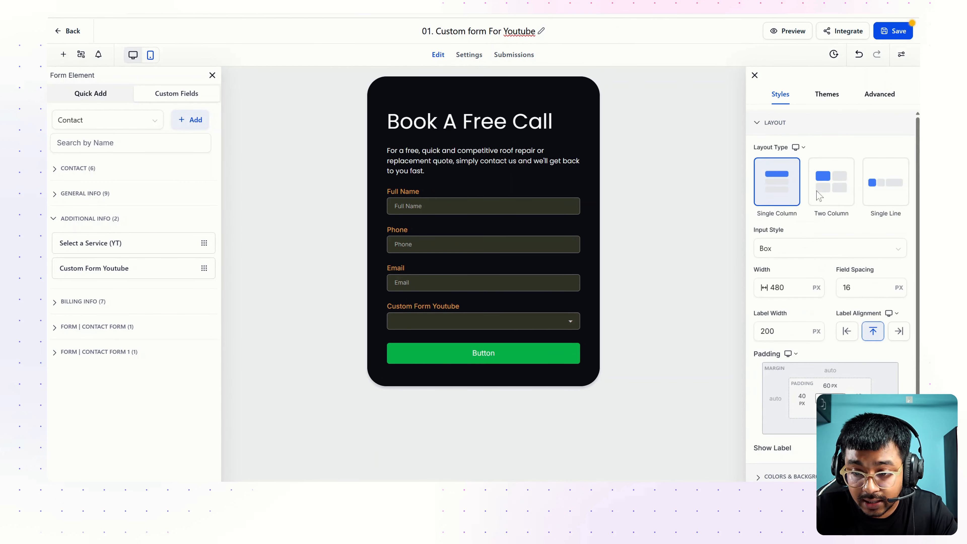
scroll(842, 318, "down", 2)
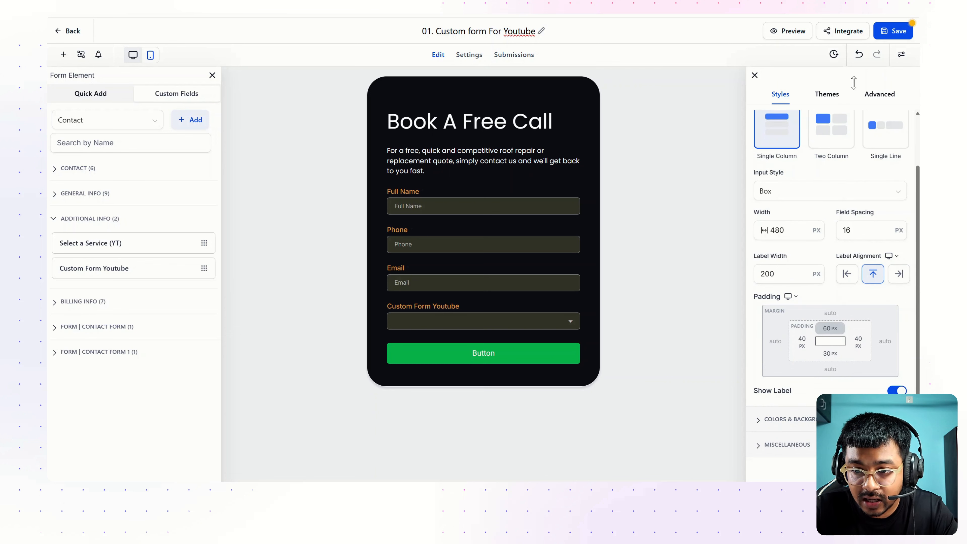
left_click(877, 93)
left_click(815, 173)
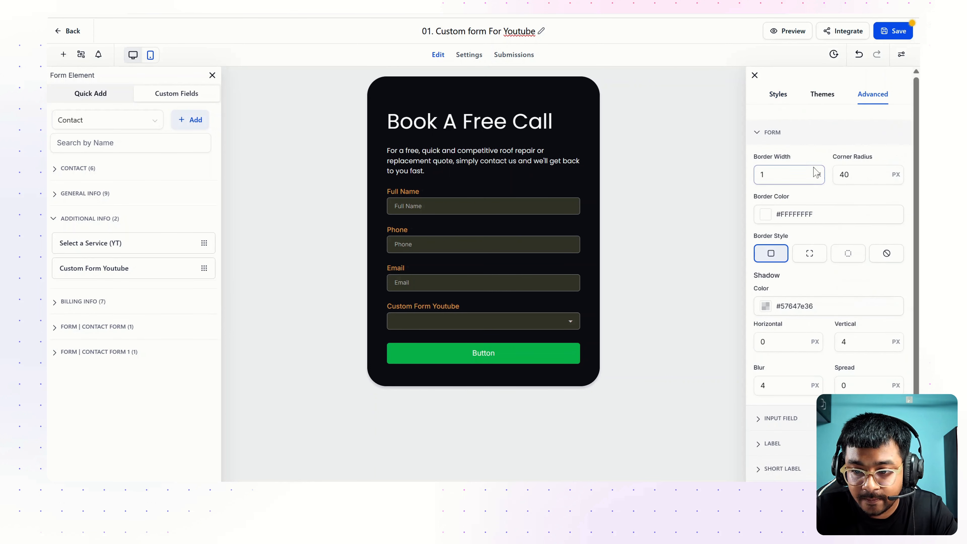
scroll(815, 173, "down", 2)
left_click(783, 362)
left_click(829, 316)
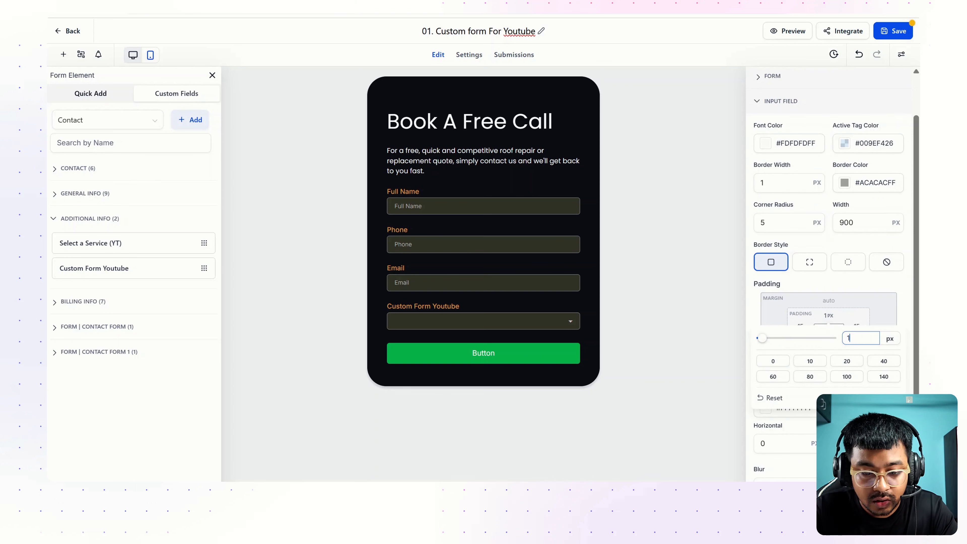
type("2")
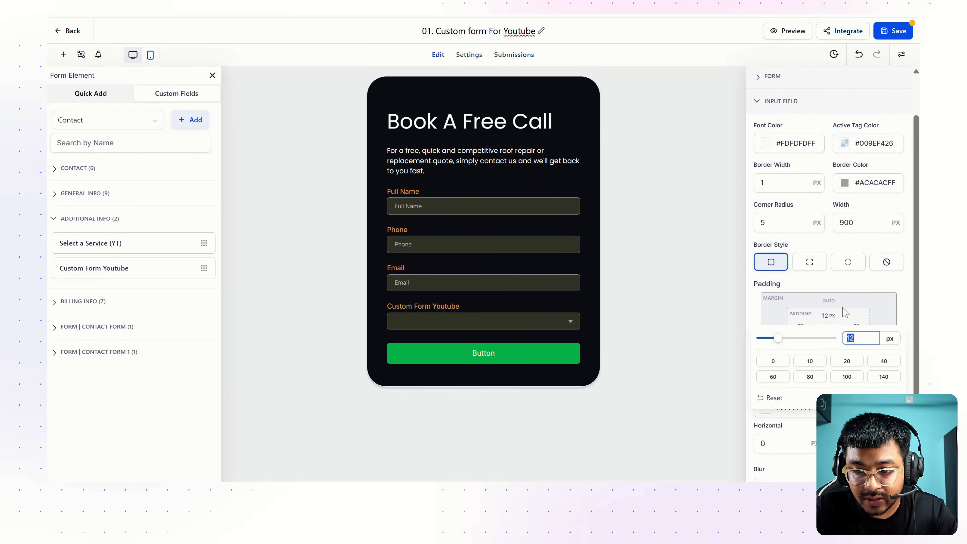
left_click(824, 290)
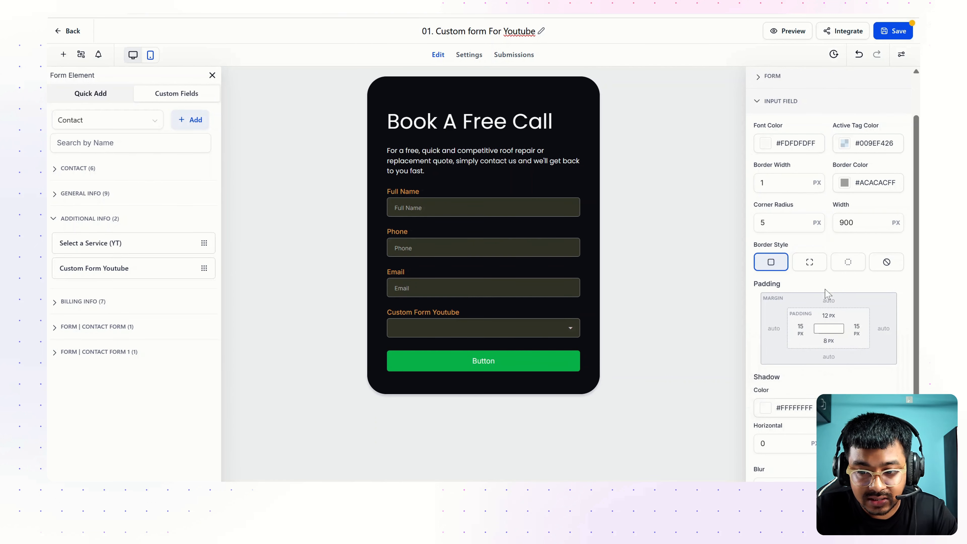
Set the input fields' bottom padding to 12 px, then select the submit button
left_click(830, 343)
type("12")
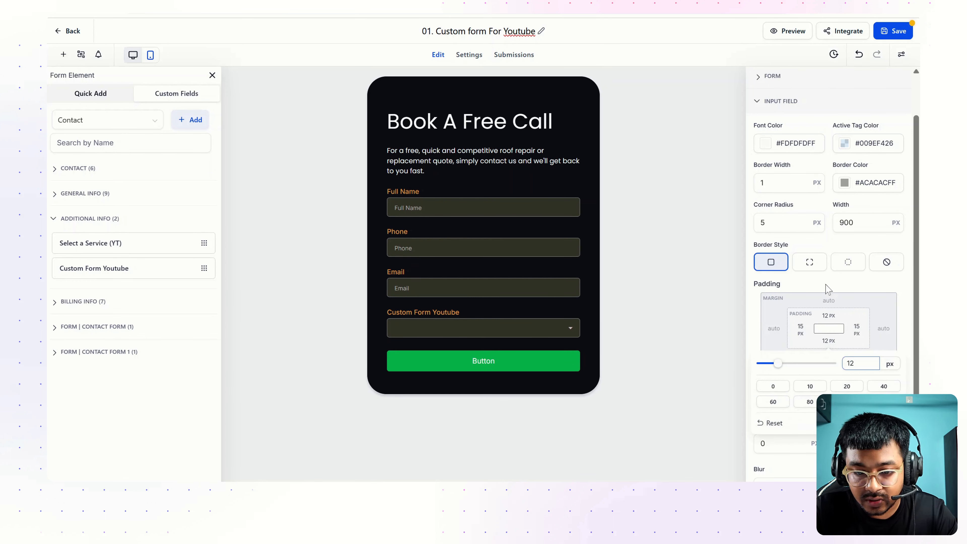
left_click(827, 290)
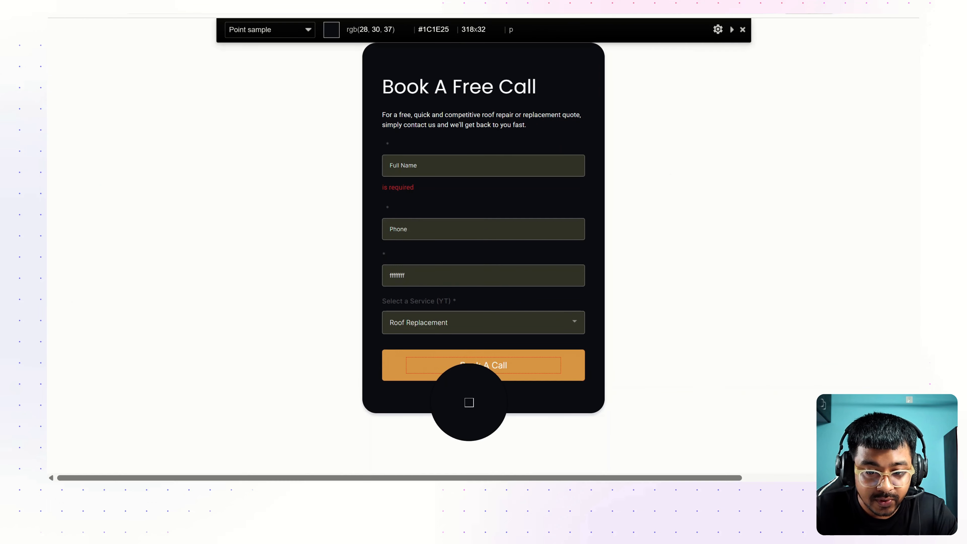
left_click(464, 400)
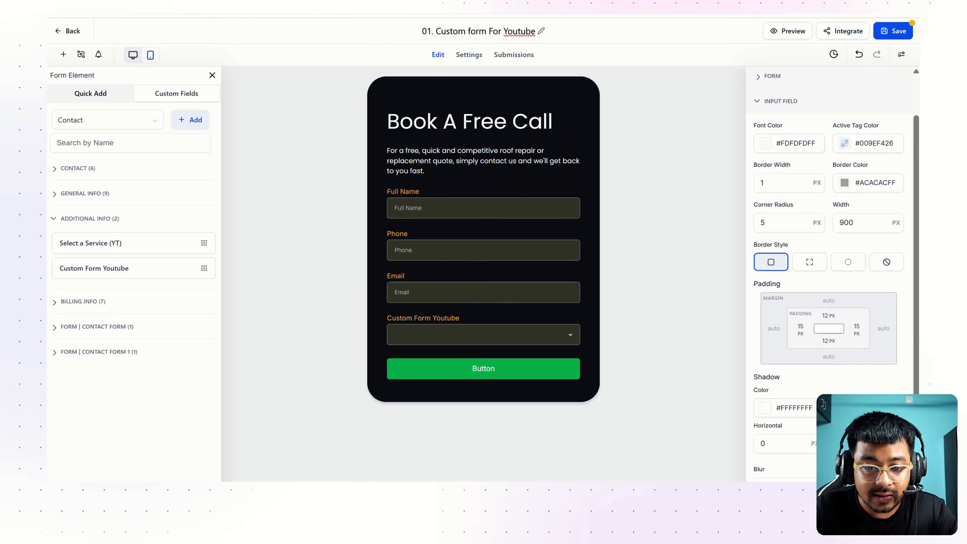
left_click(488, 371)
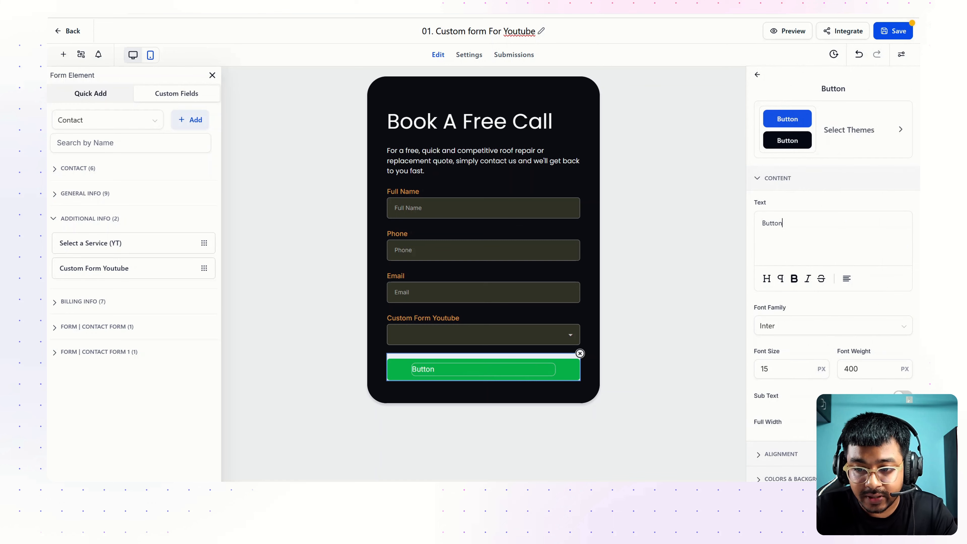
Change the button label to 'Book A Call' and centre it
key("ctrl+a")
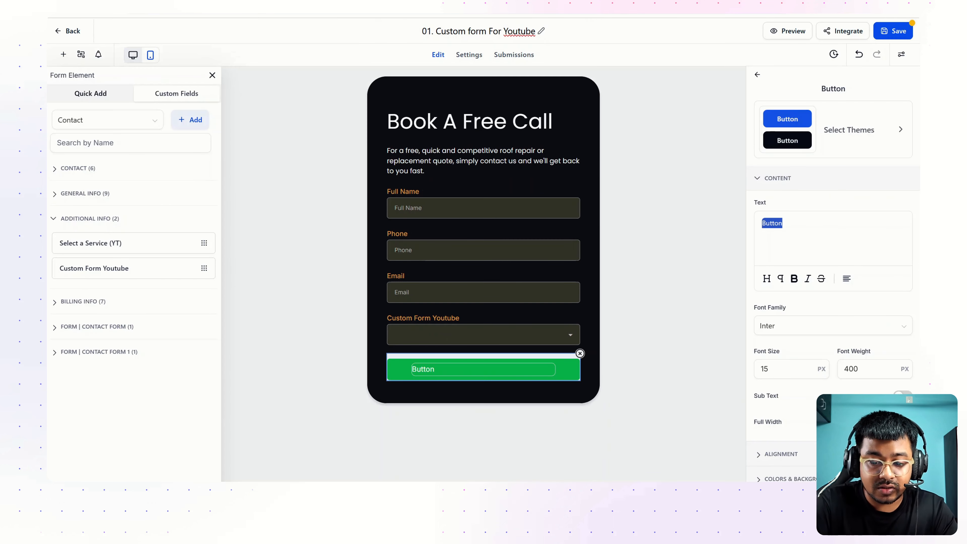
type("Book A Call")
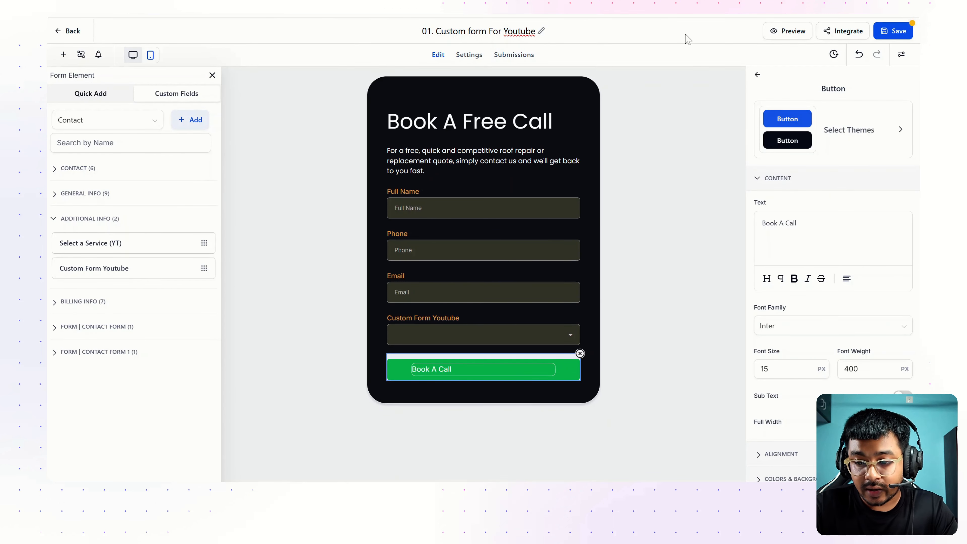
left_click(849, 281)
left_click(846, 227)
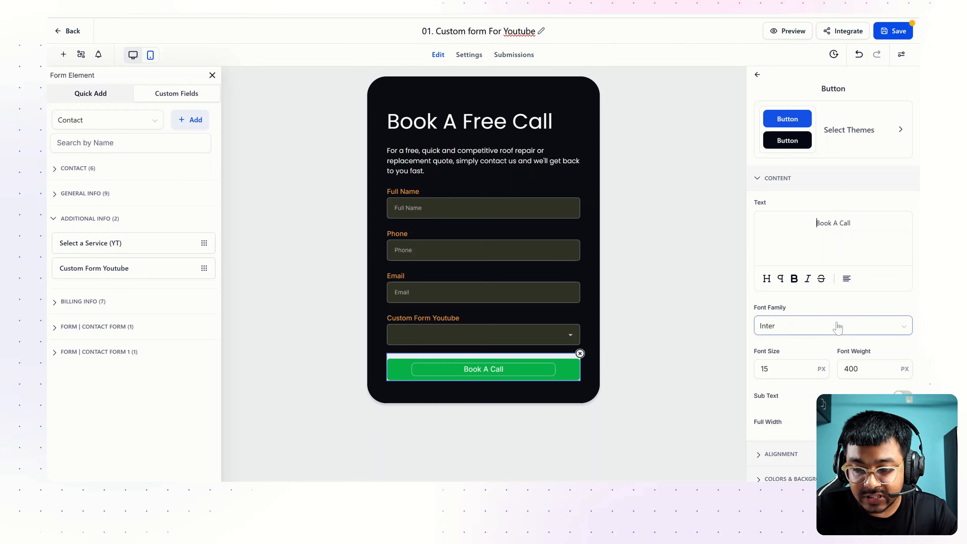
Set the button text to 17 px Poppins
scroll(838, 328, "down", 2)
left_click_drag(806, 309, 745, 310)
type("17")
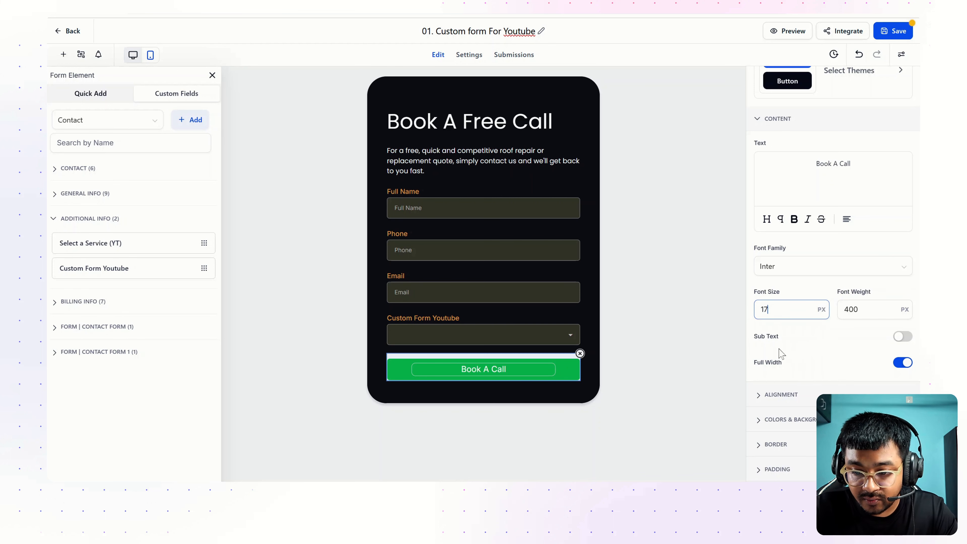
left_click(816, 267)
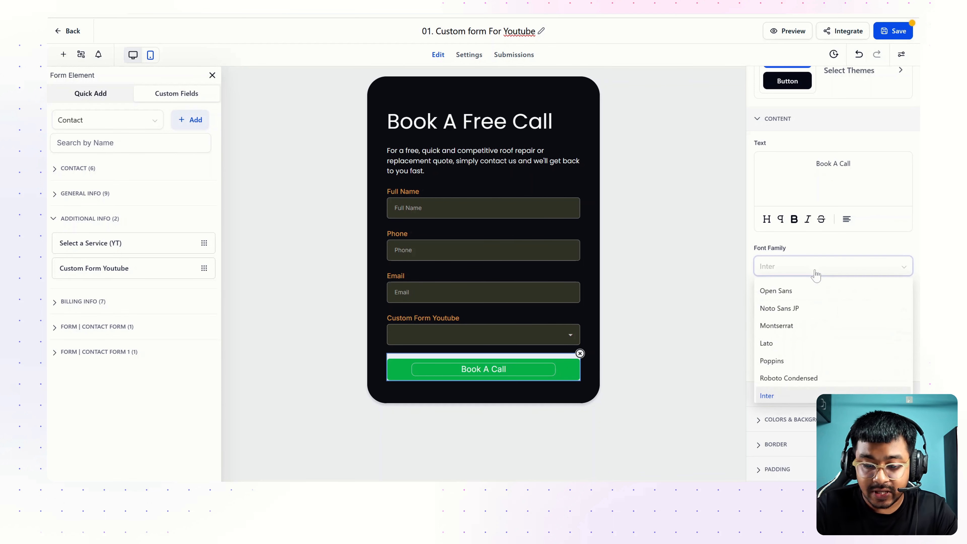
type("popp")
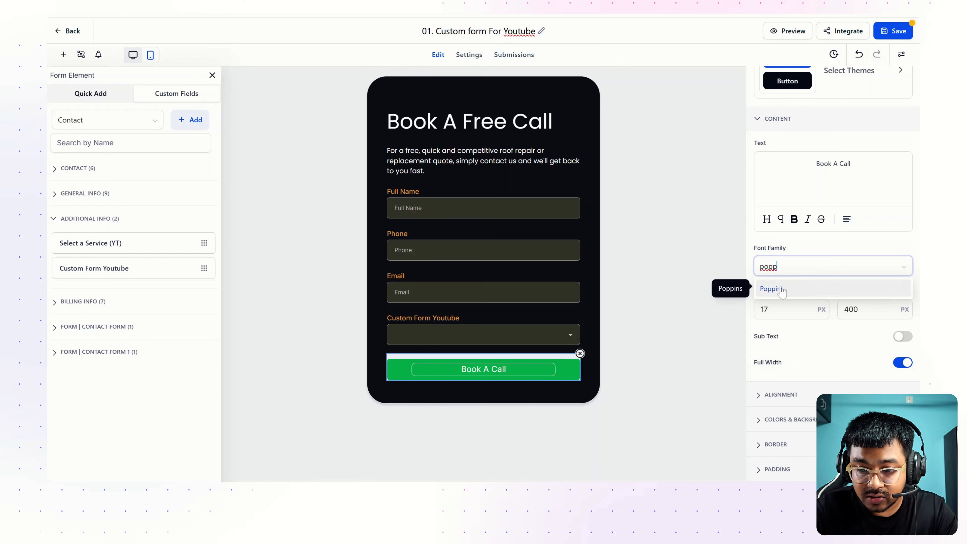
left_click(781, 288)
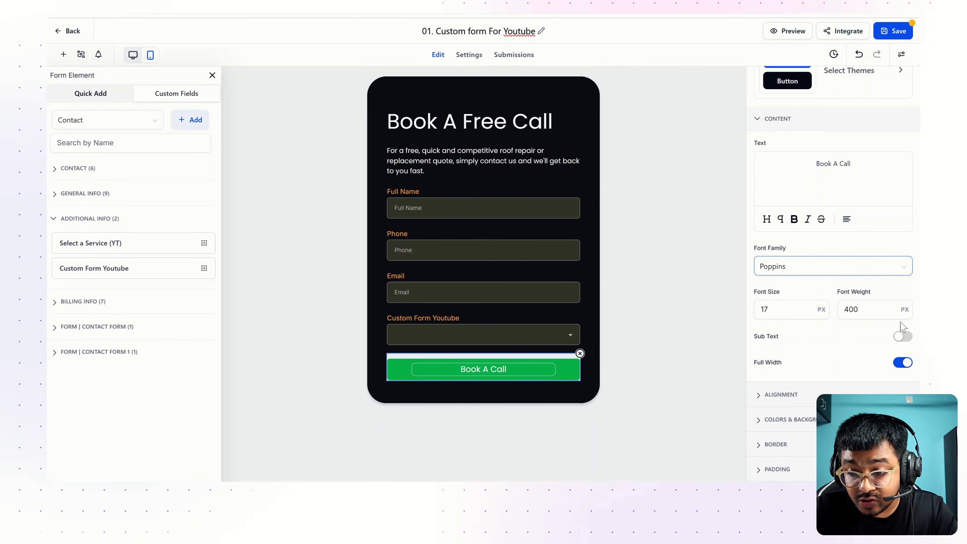
Try an 'Add A Sub Text' sub text line, then switch the sub text off
left_click(902, 337)
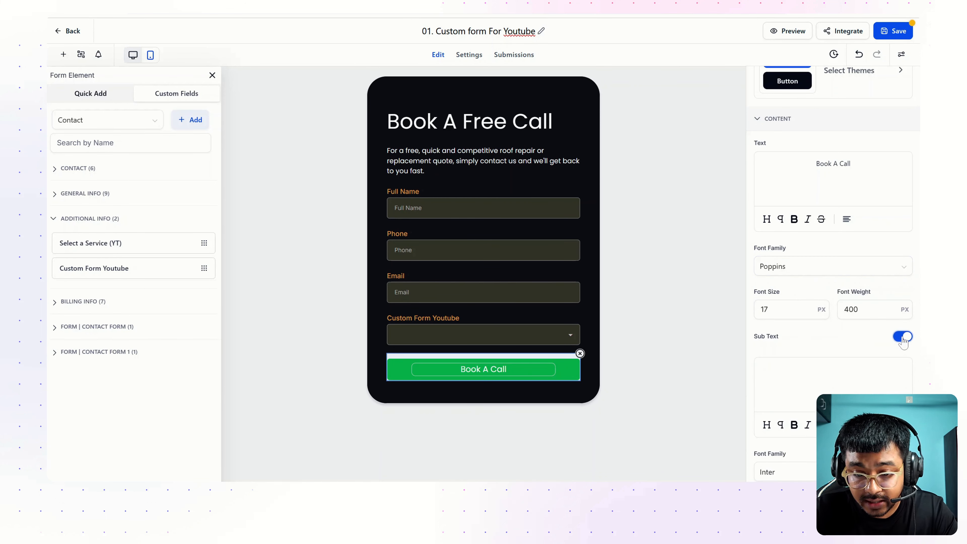
left_click(903, 337)
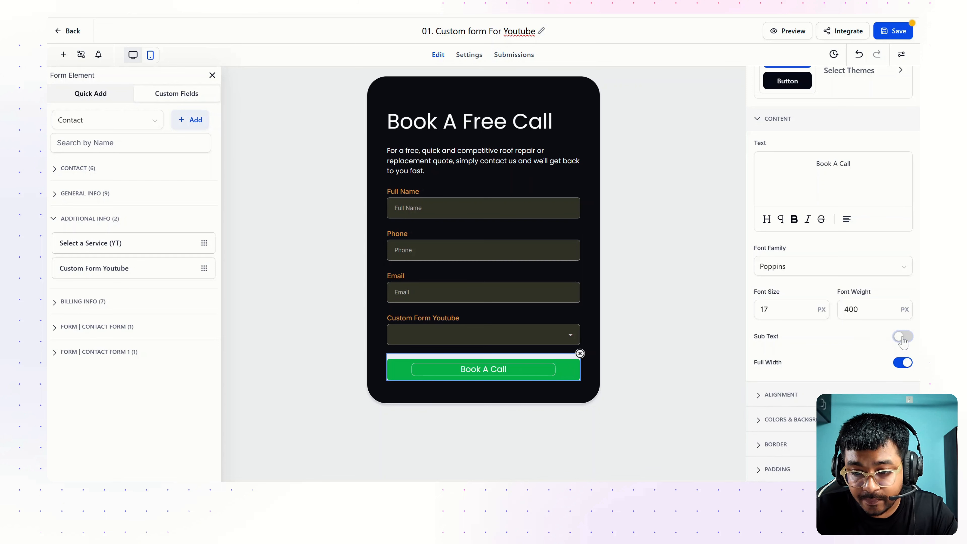
left_click(902, 337)
type("Add A Sub Text Here!")
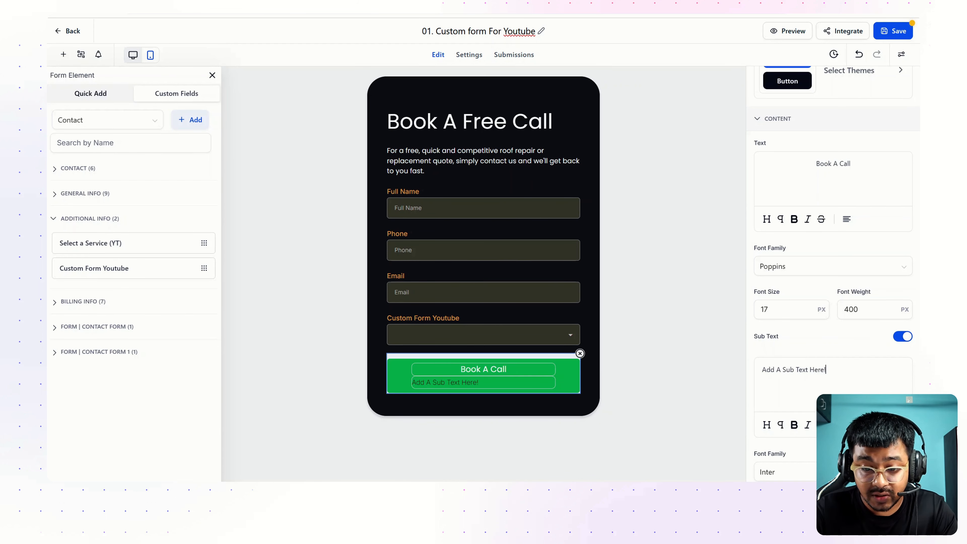
left_click(902, 337)
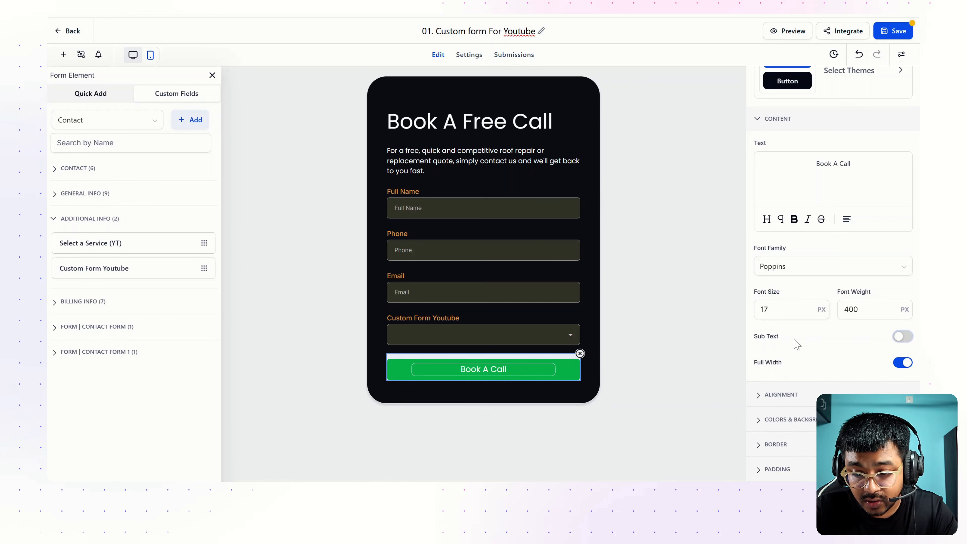
scroll(796, 341, "down", 2)
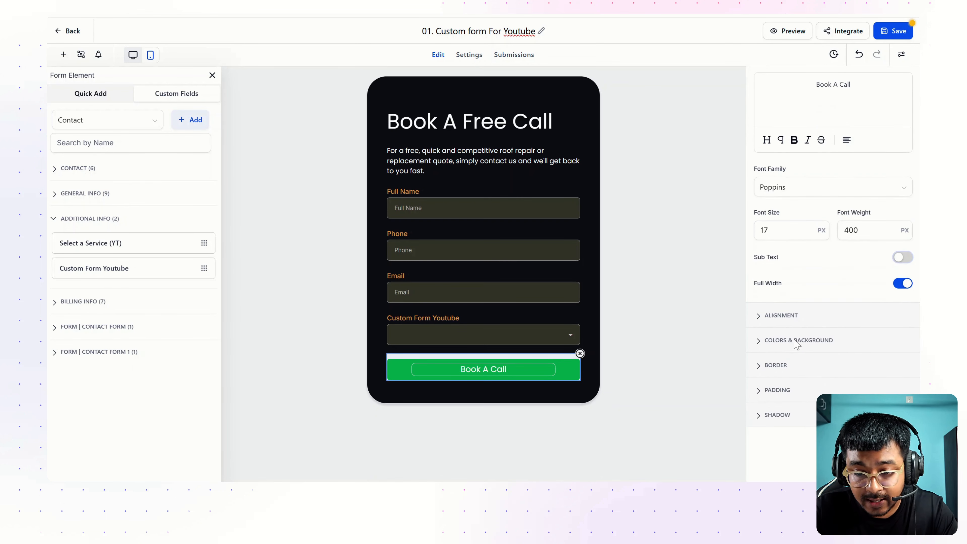
Change the button background to orange #E1A355
left_click(773, 316)
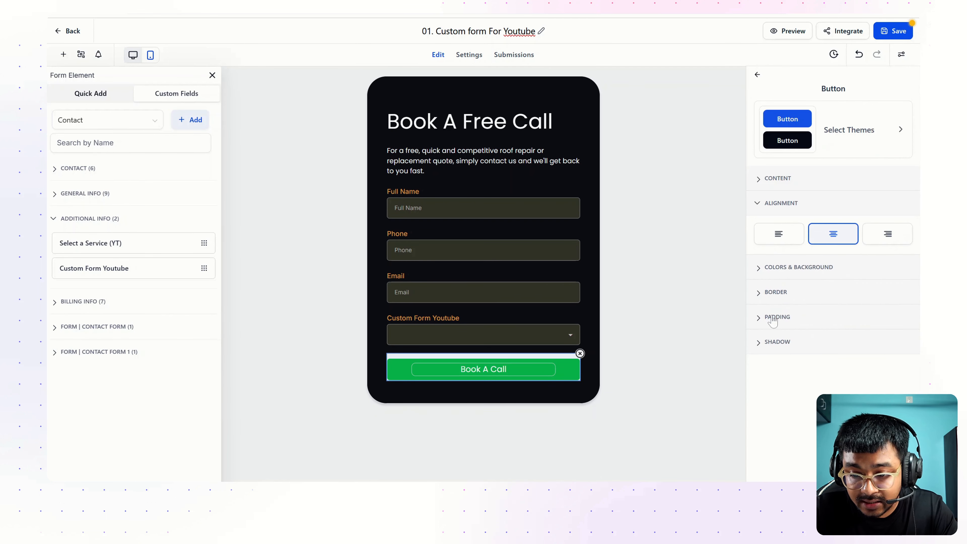
left_click(796, 269)
left_click(766, 271)
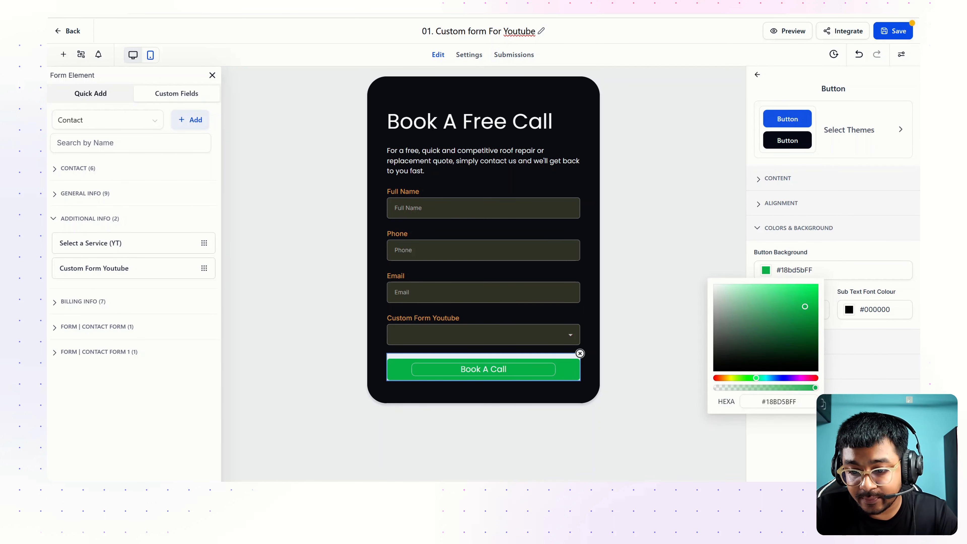
double_click(779, 401)
key("ctrl+v")
key("Return")
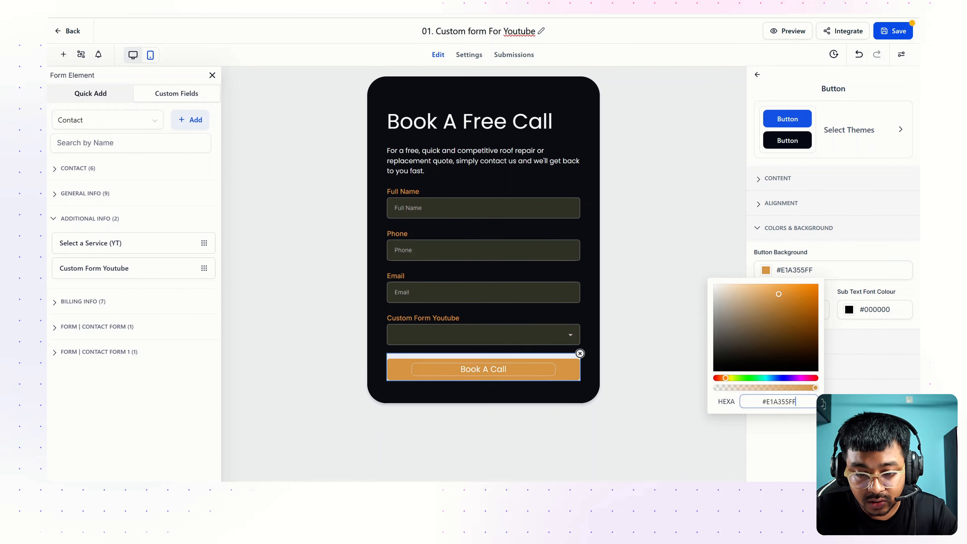
left_click(523, 310)
Reselect the Book A Call button and expand its colour and border settings
left_click(501, 377)
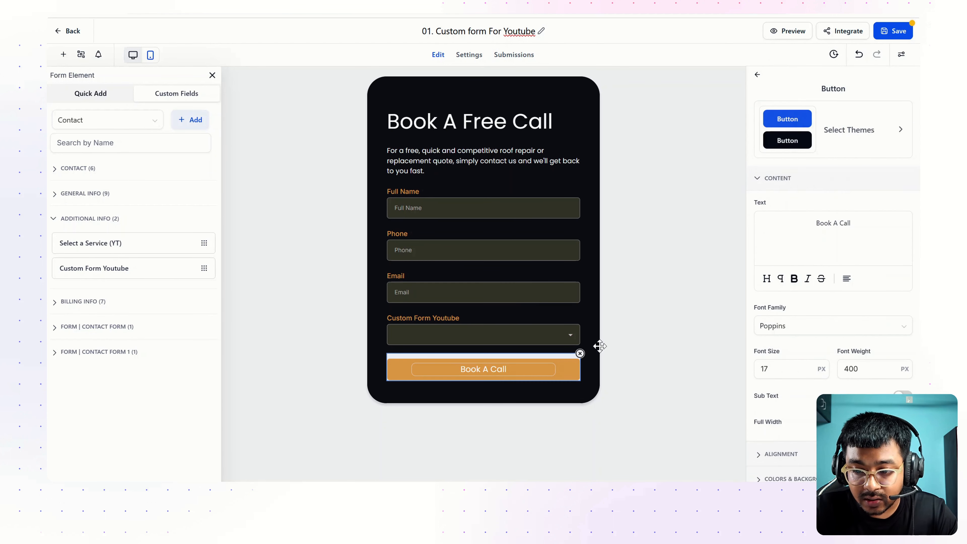
scroll(782, 324, "down", 4)
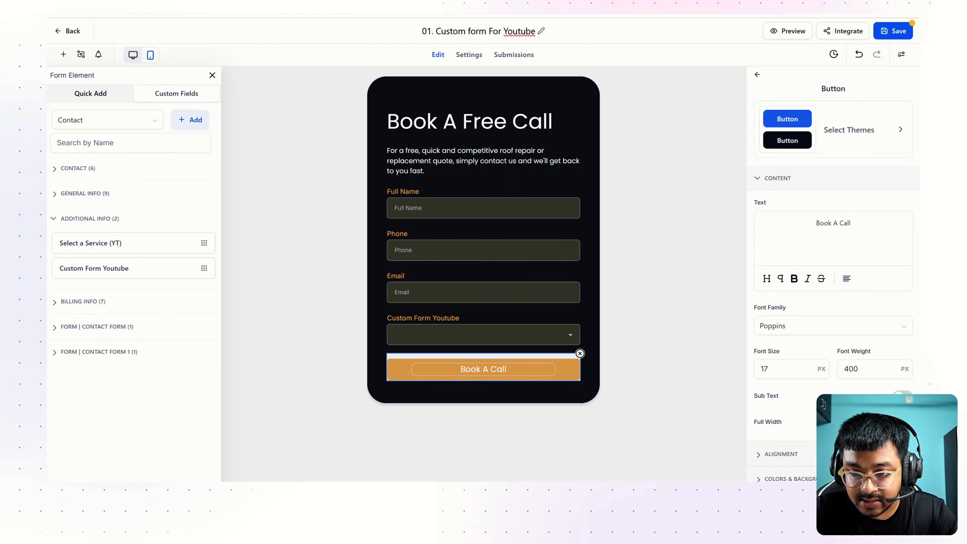
left_click(784, 340)
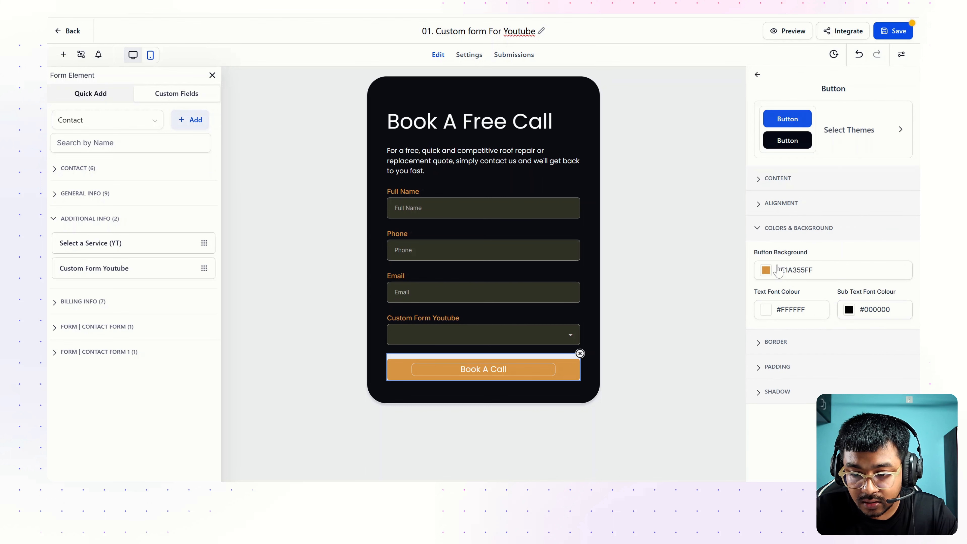
left_click(775, 345)
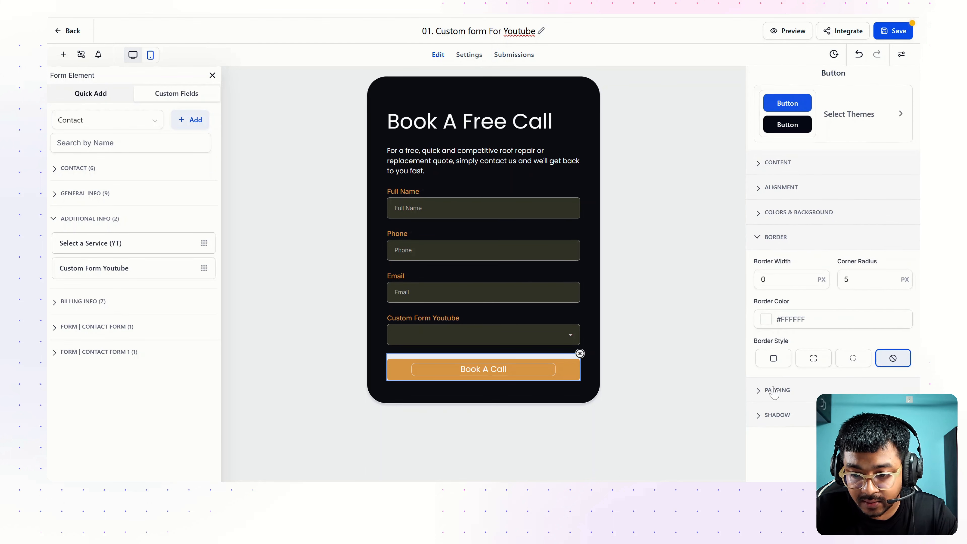
Give the Book A Call button 15 px top and bottom padding and save
left_click(776, 391)
left_click(834, 321)
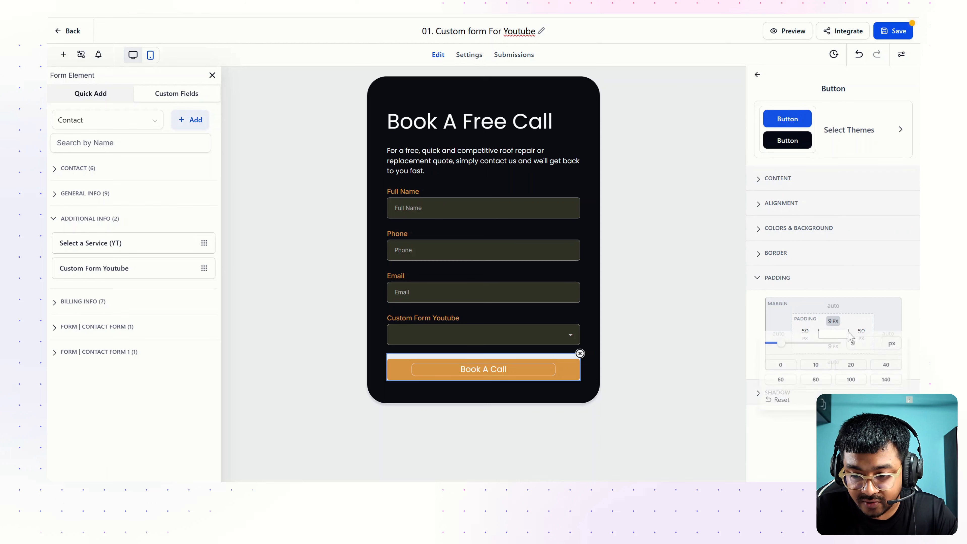
type("15")
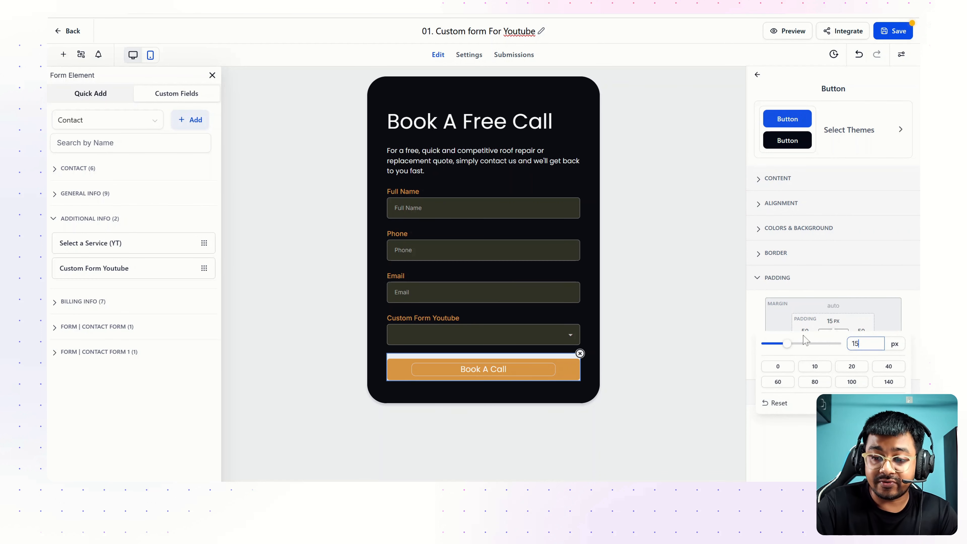
key("Return")
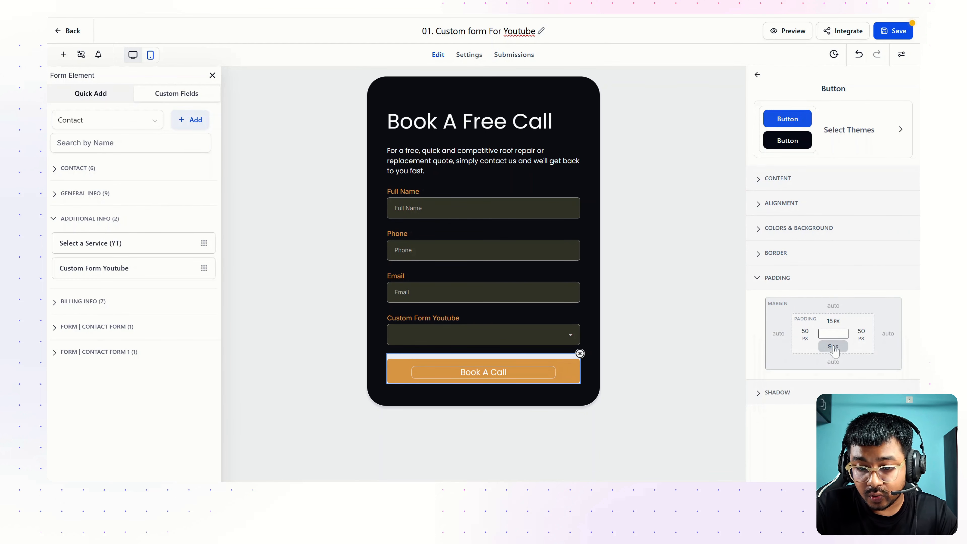
left_click(833, 347)
type("15")
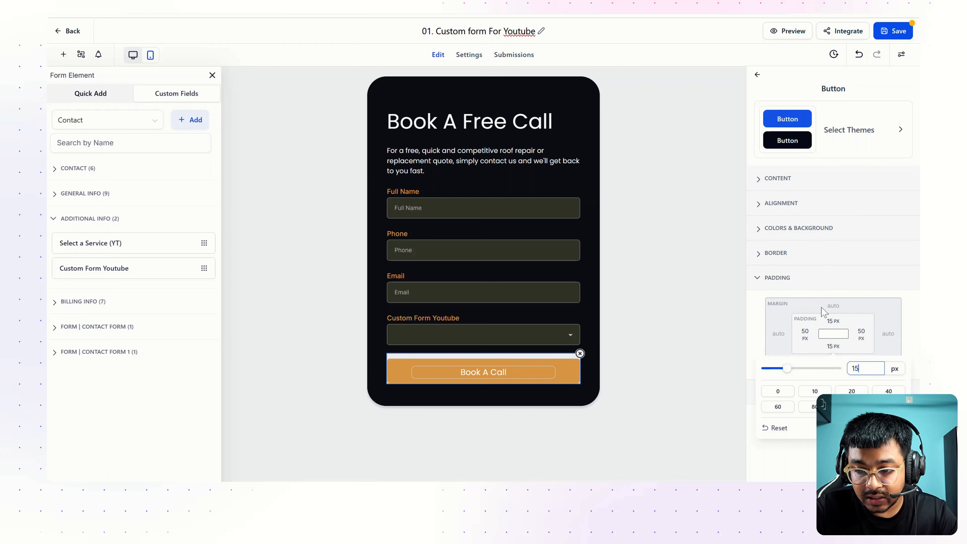
key("Return")
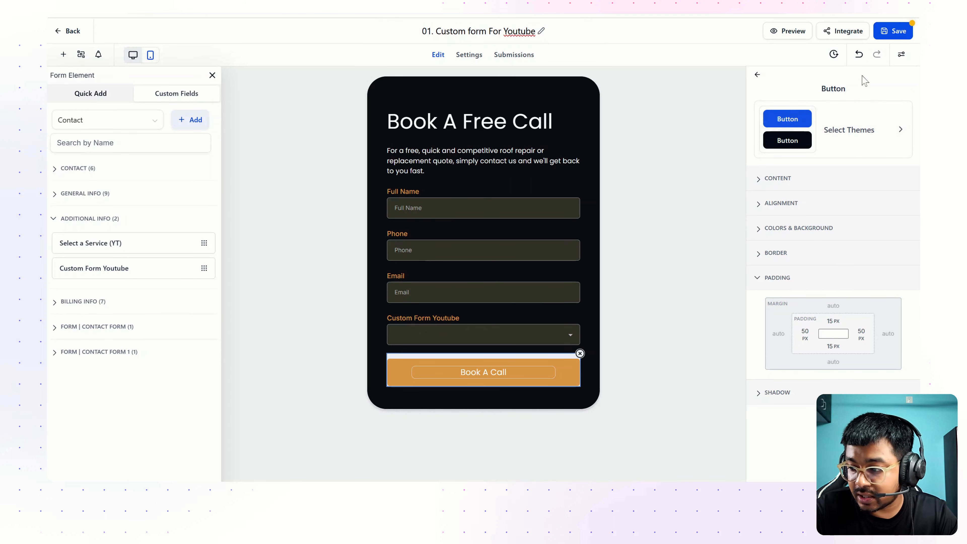
left_click(888, 32)
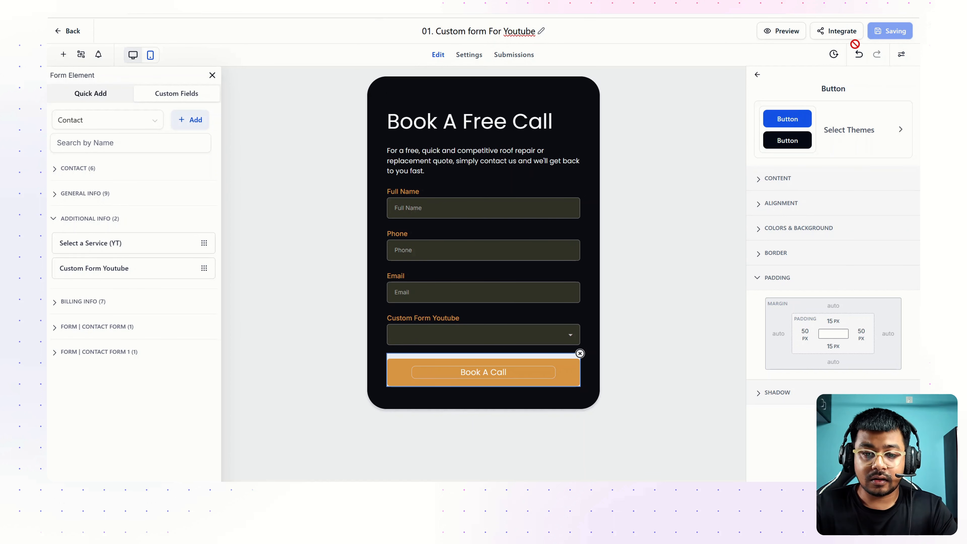
Check Full Name, Phone and Email, mark Custom Form Youtube required, save and preview
left_click(422, 208)
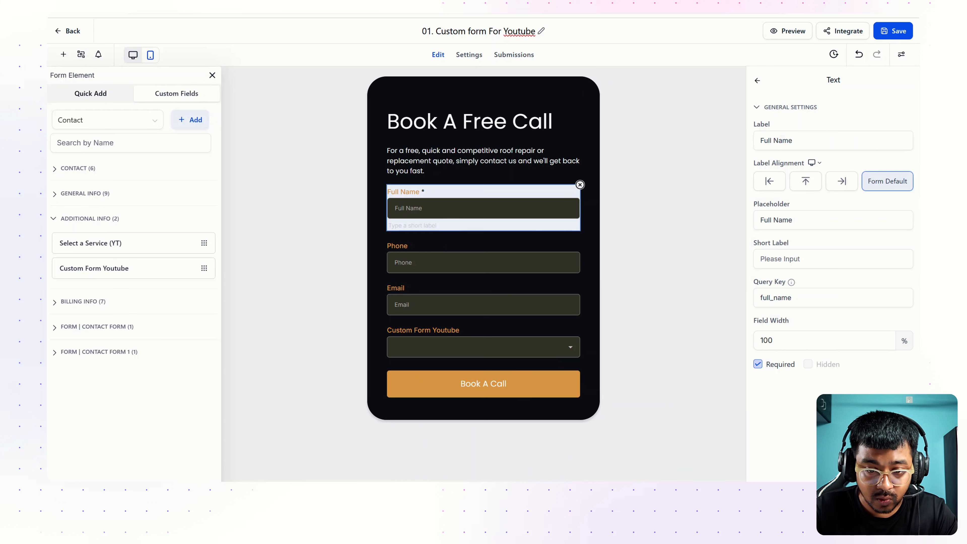
left_click(411, 263)
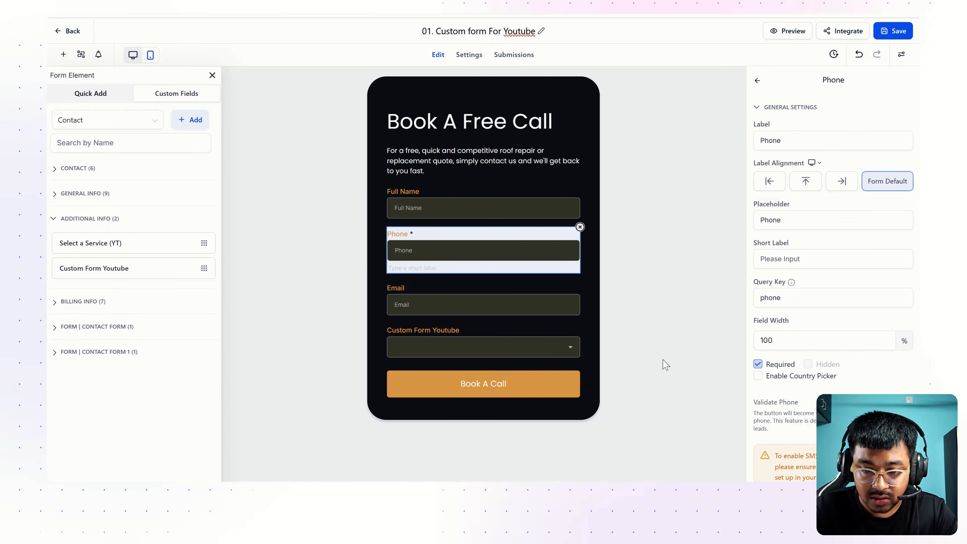
left_click(419, 292)
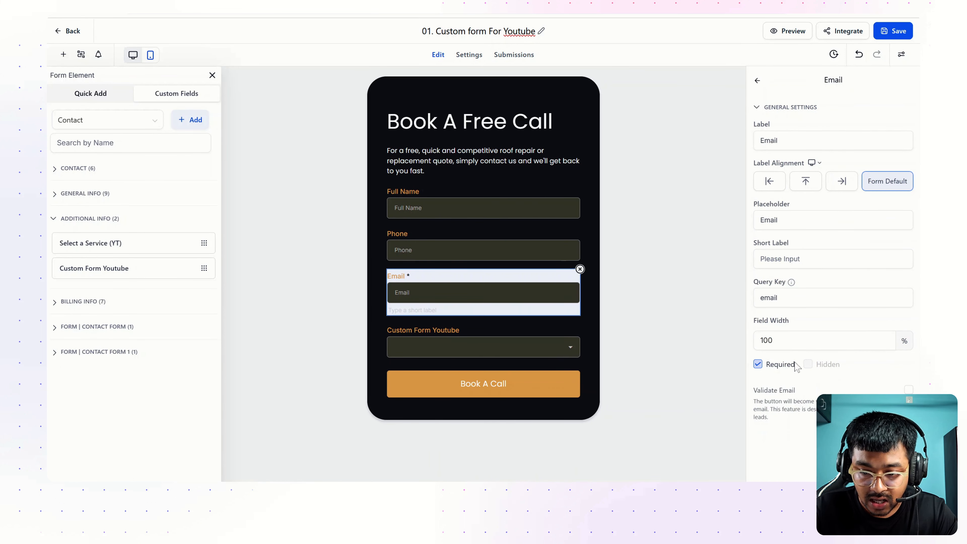
left_click(457, 346)
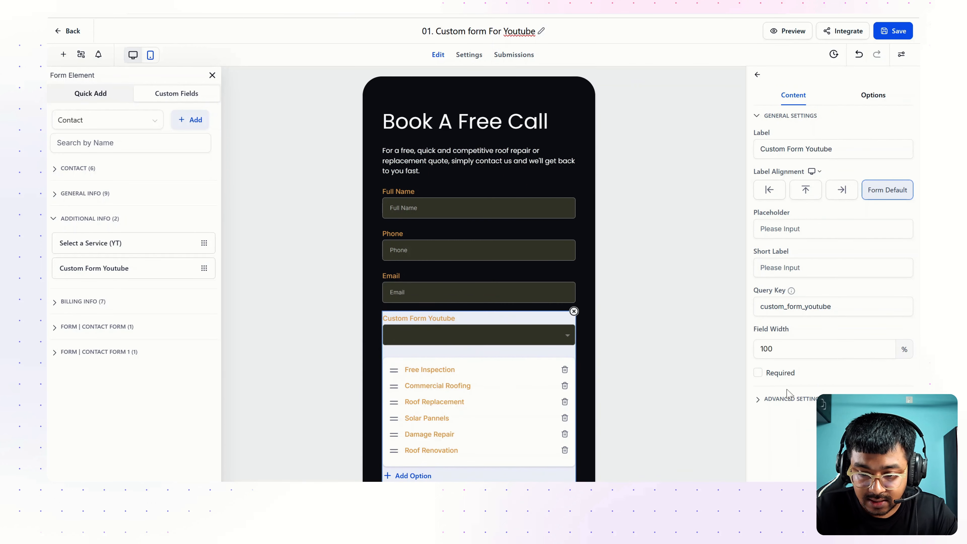
left_click(758, 374)
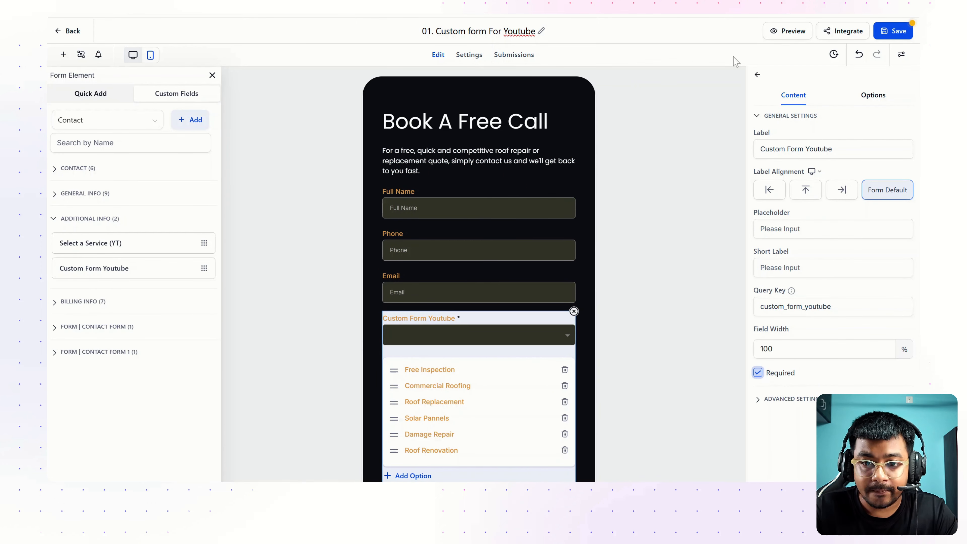
left_click(894, 32)
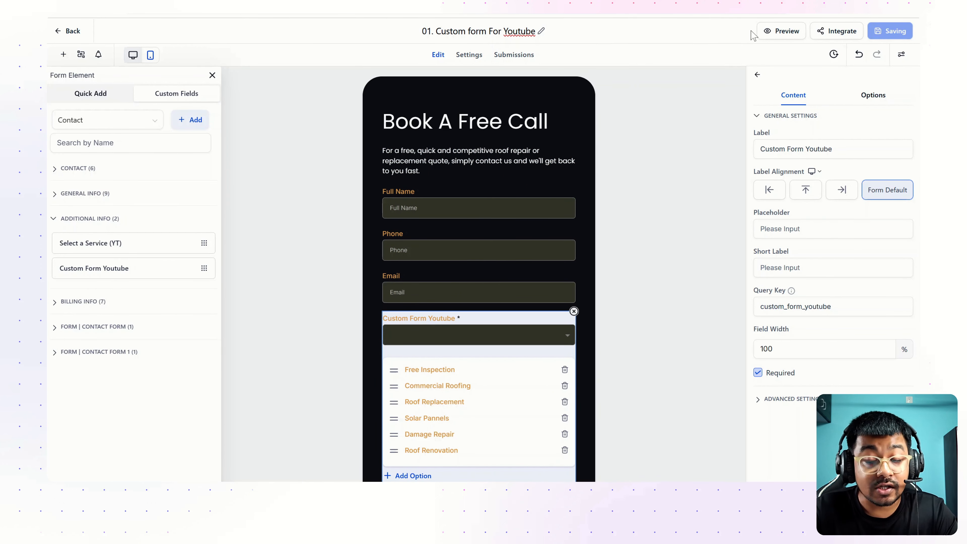
left_click(766, 33)
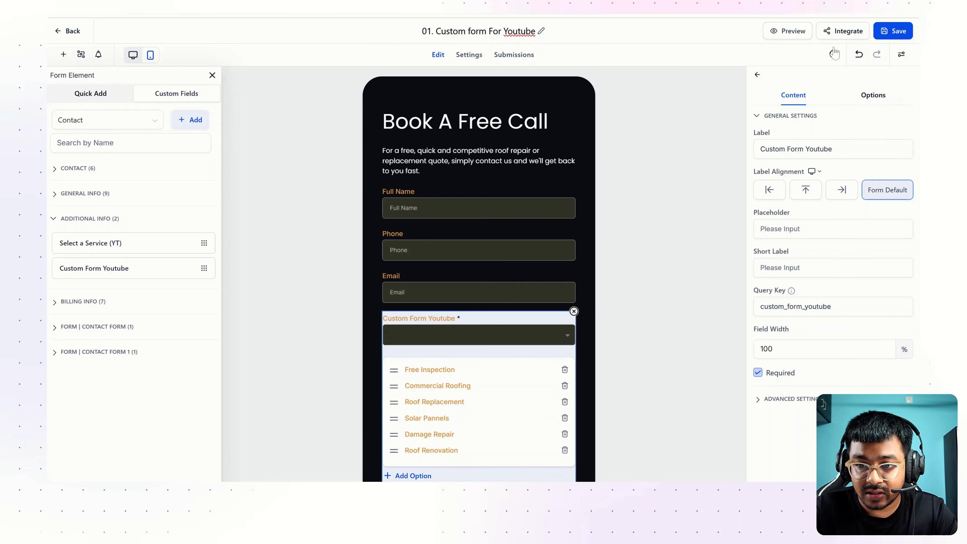
key("ctrl+Tab")
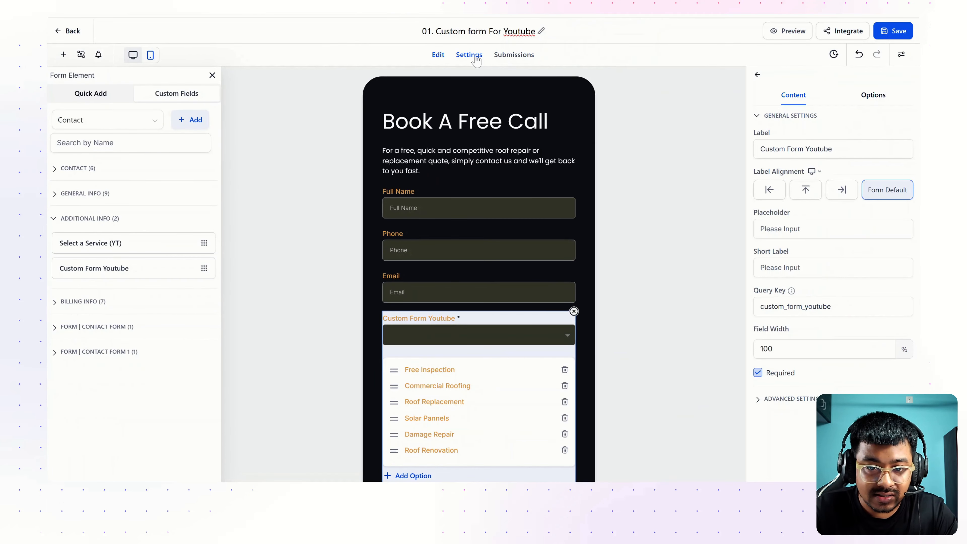
Look over the On Submit options and thank-you message styling in form settings
left_click(477, 59)
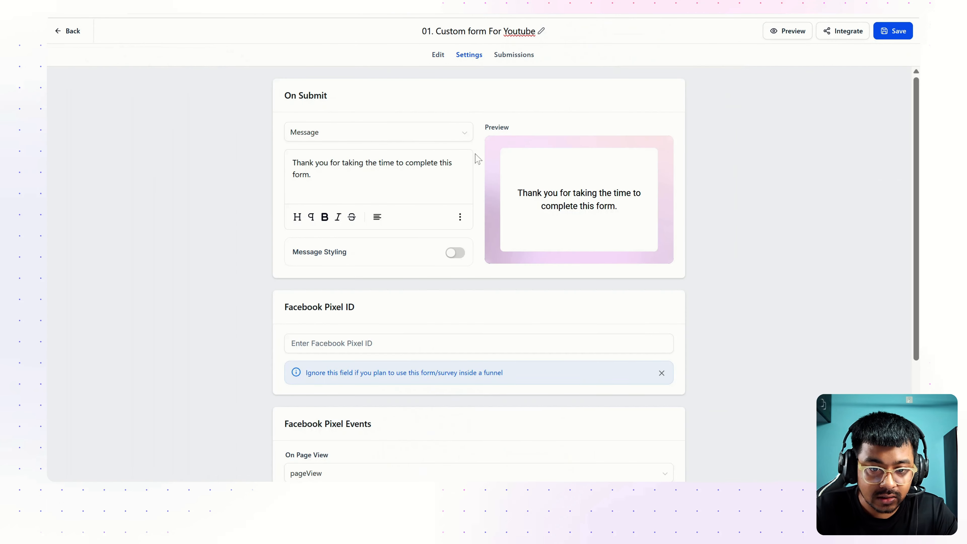
left_click(352, 139)
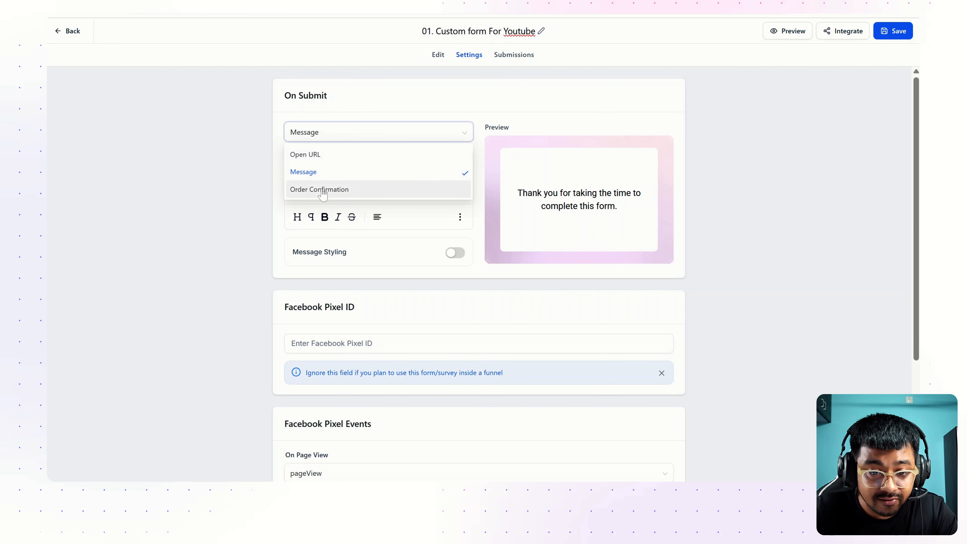
left_click(362, 276)
left_click(455, 253)
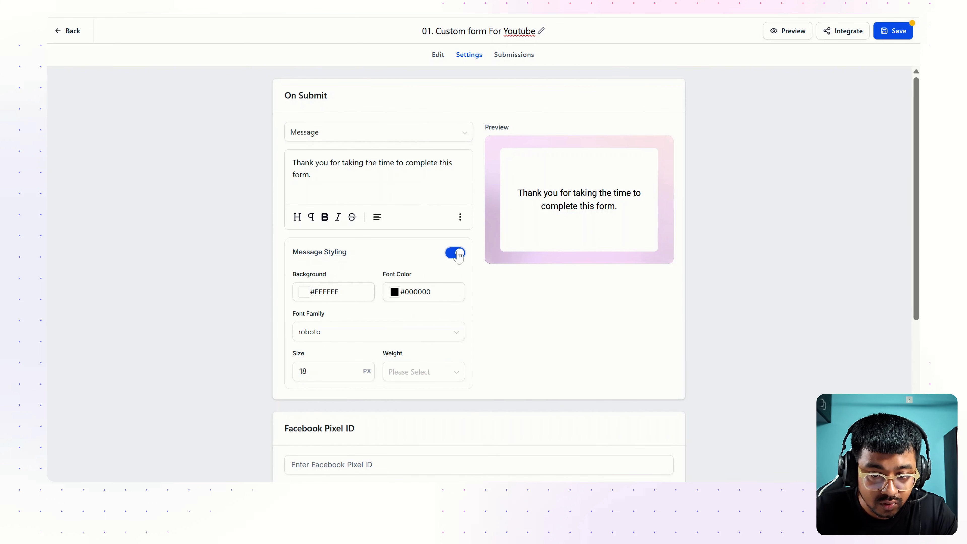
left_click(455, 253)
scroll(449, 298, "down", 2)
scroll(445, 313, "up", 2)
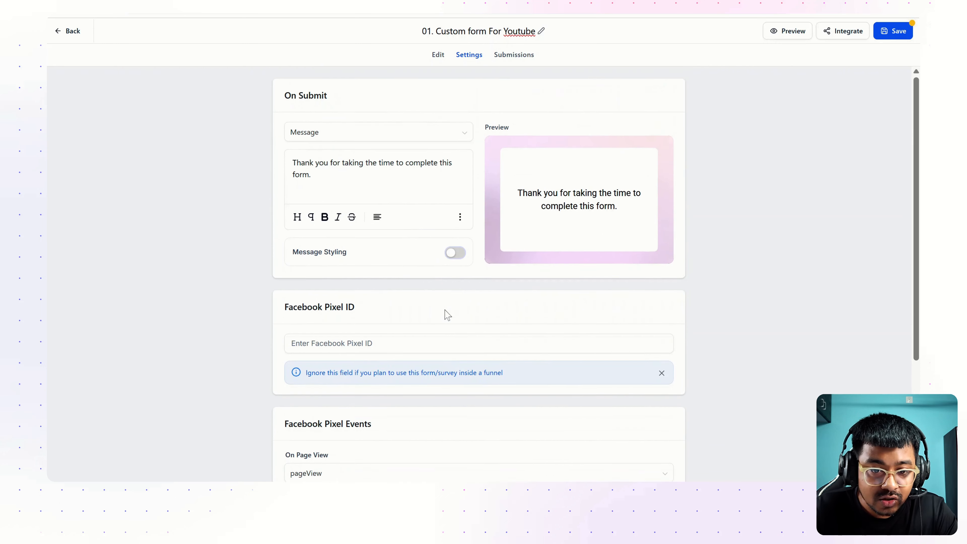
Set On Submit to Open URL with the creator's website address and save
left_click(336, 137)
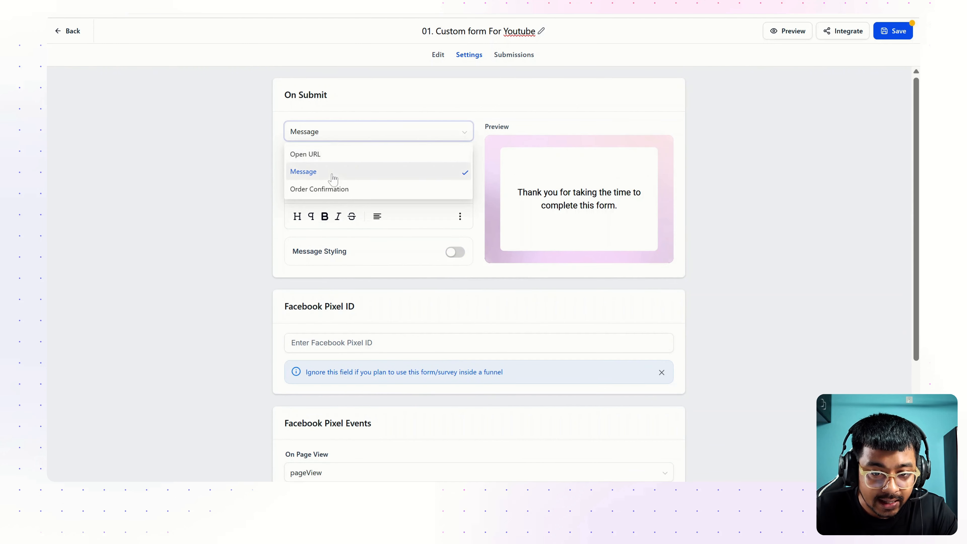
left_click(315, 153)
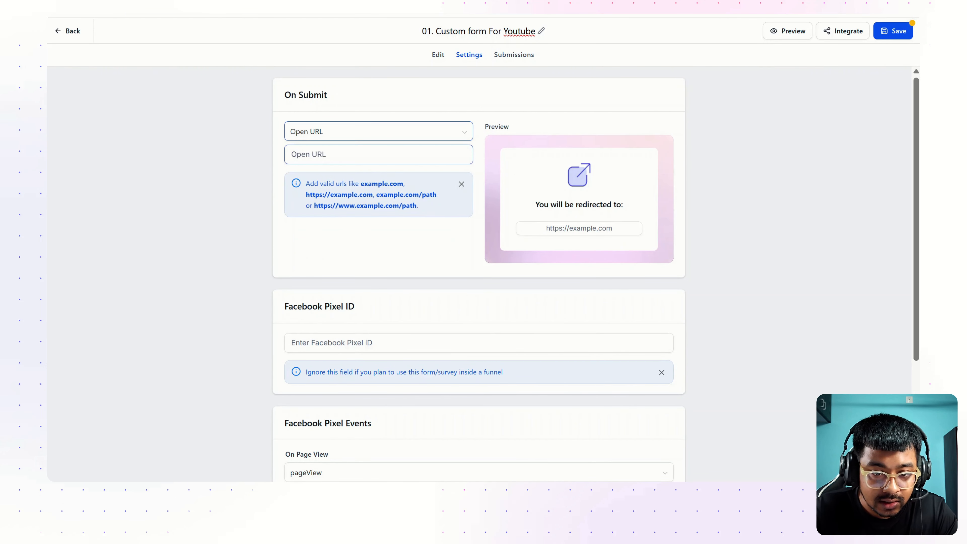
left_click(316, 154)
type("www")
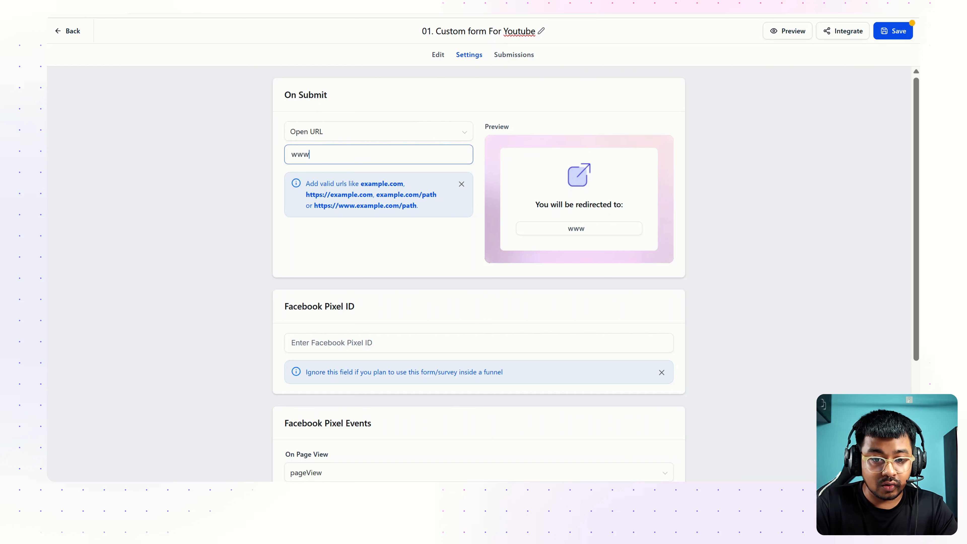
type(".pritambhadra.com")
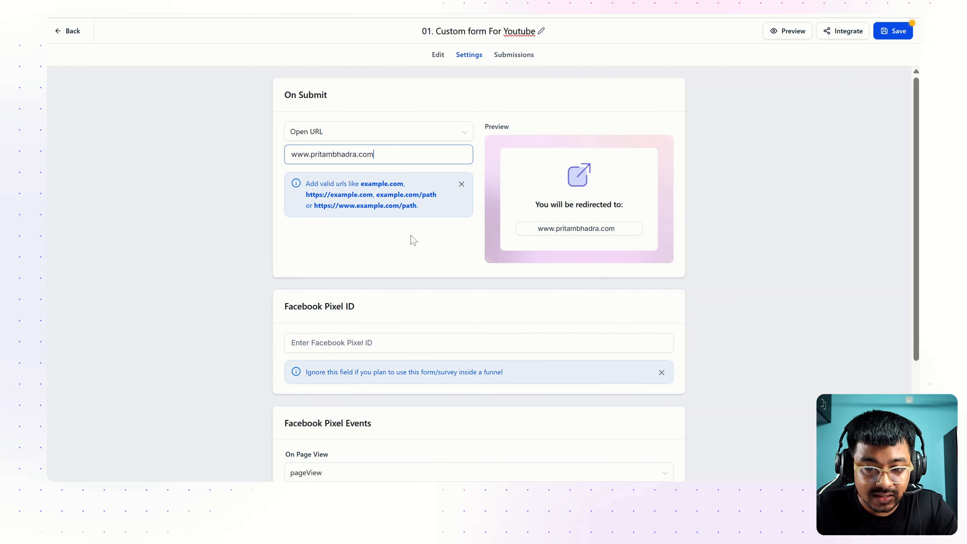
scroll(489, 289, "down", 6)
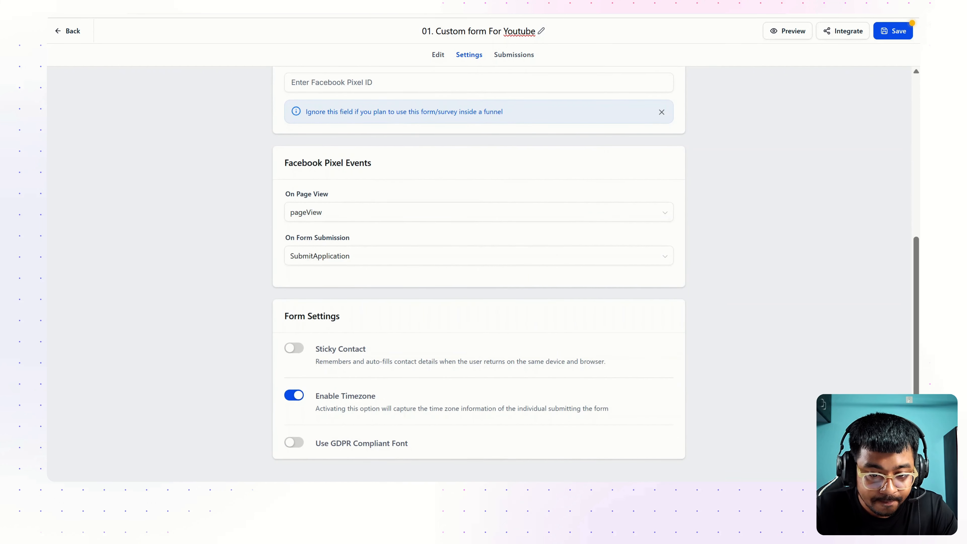
scroll(620, 179, "up", 6)
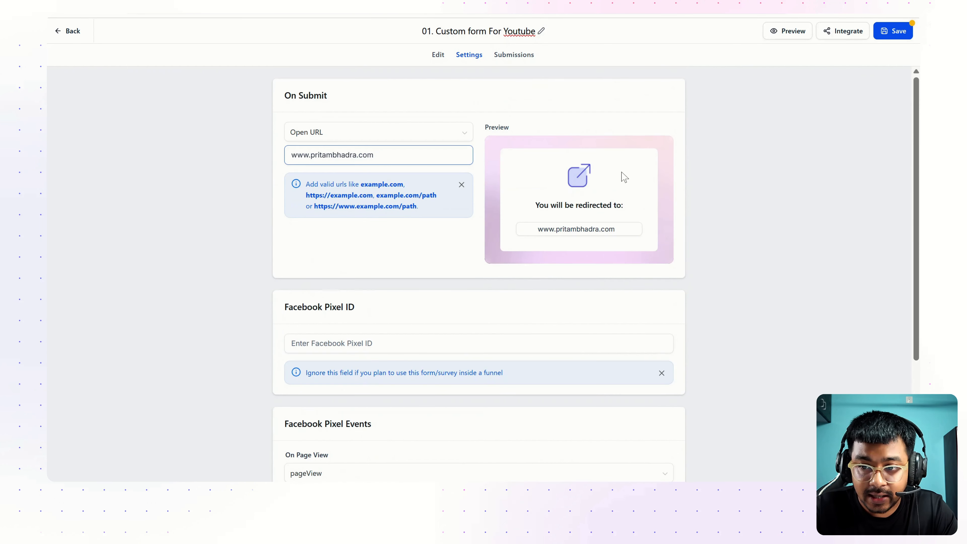
left_click(883, 38)
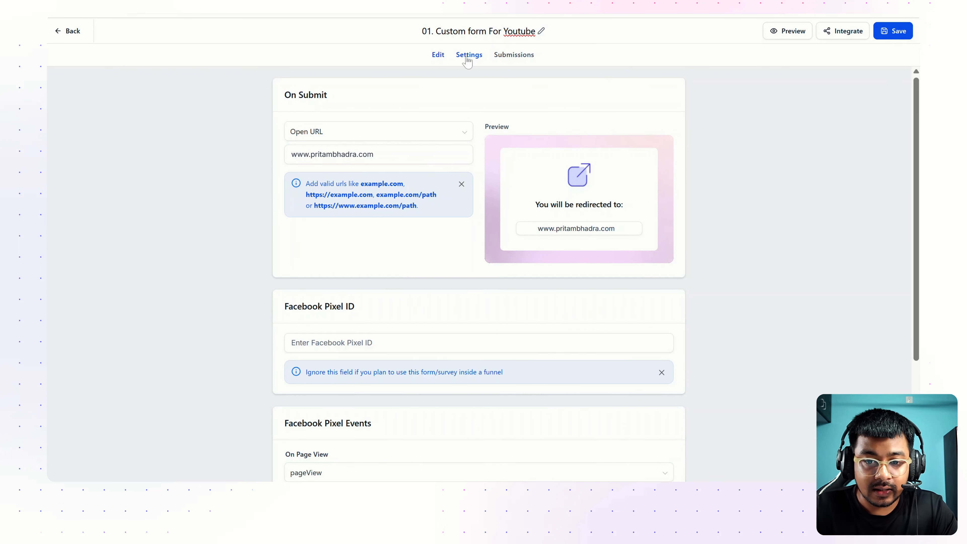
Check the empty Submissions tab, then save the form and open its preview
left_click(502, 61)
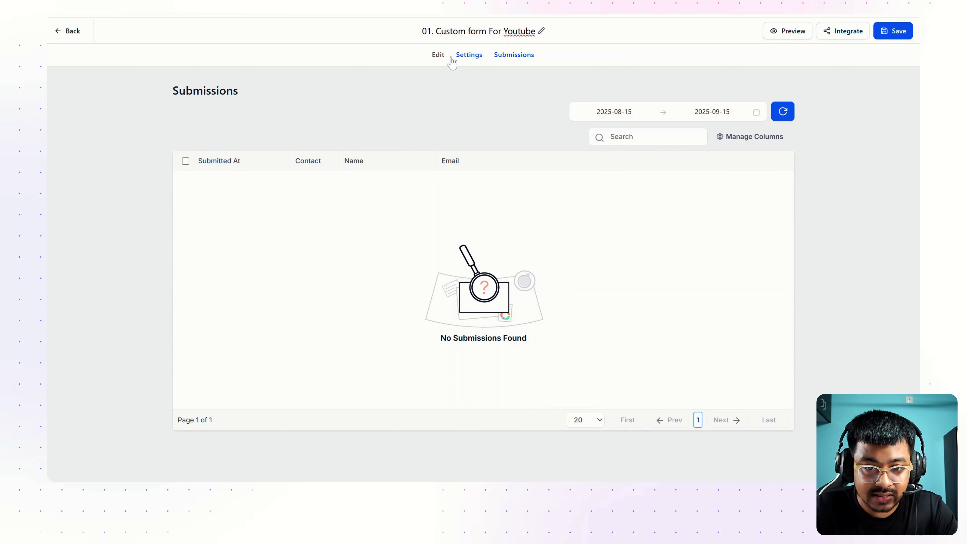
left_click(439, 55)
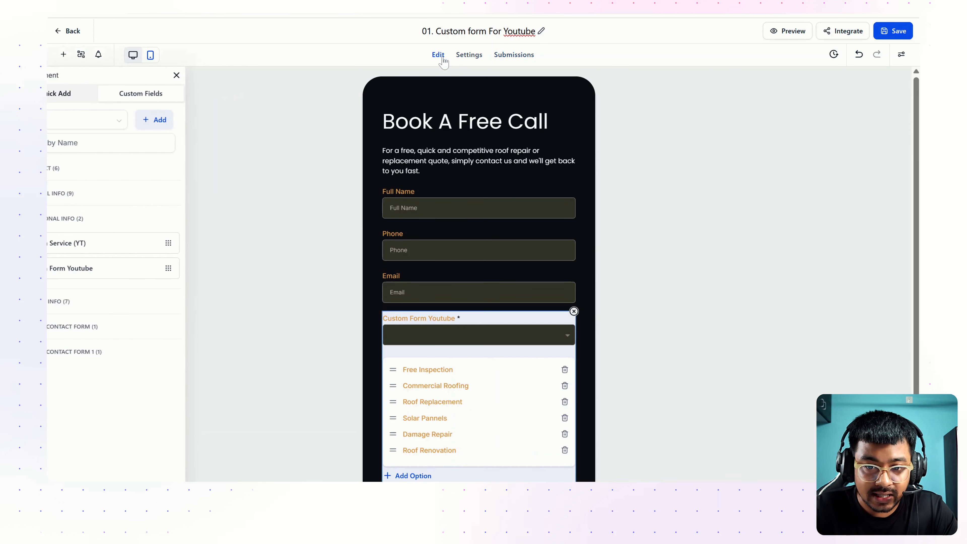
left_click(912, 32)
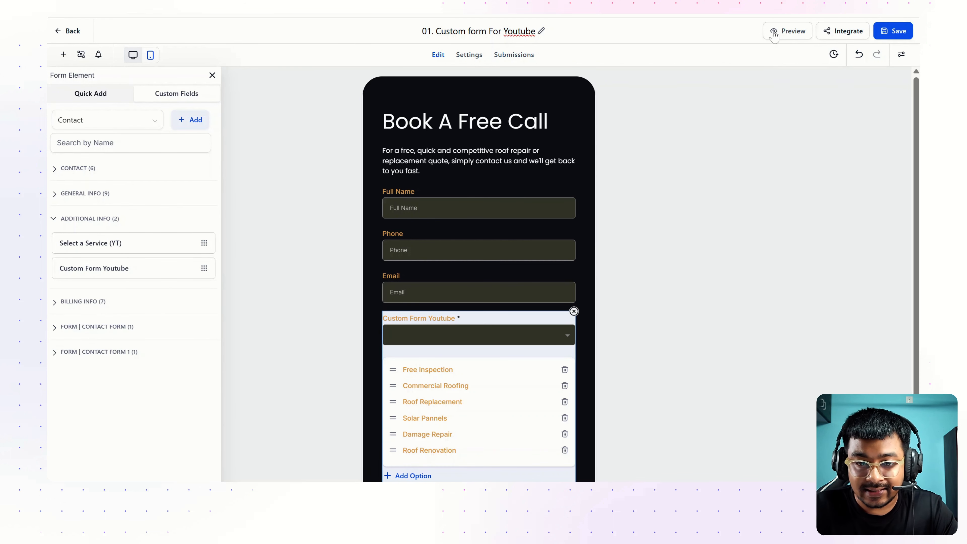
left_click(775, 34)
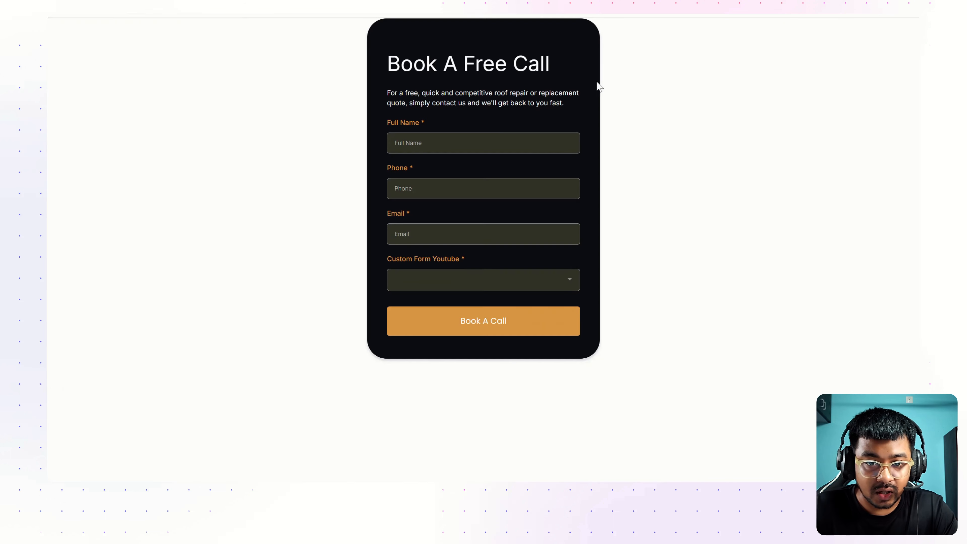
Fill in a test name, email and phone, choose Roof Replacement, and submit
type("Pritam Bhadra")
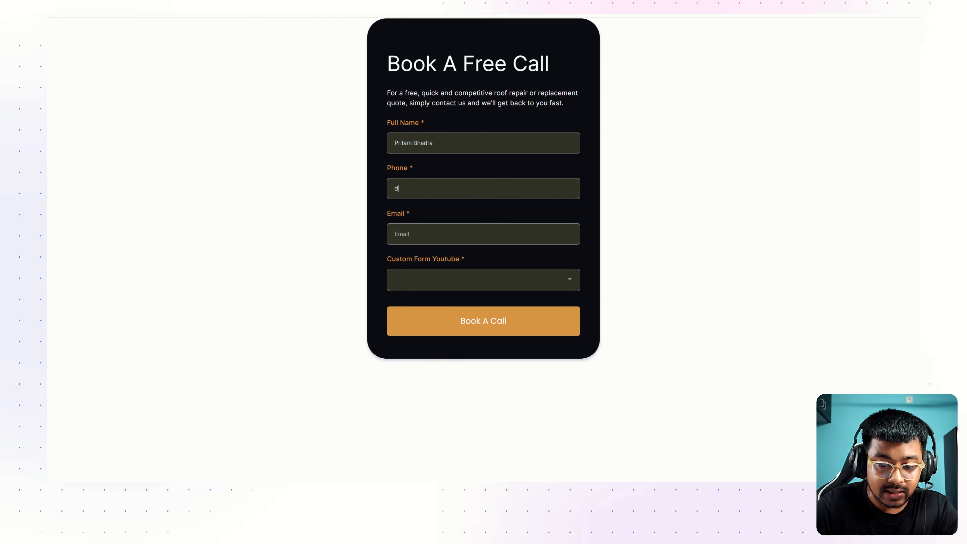
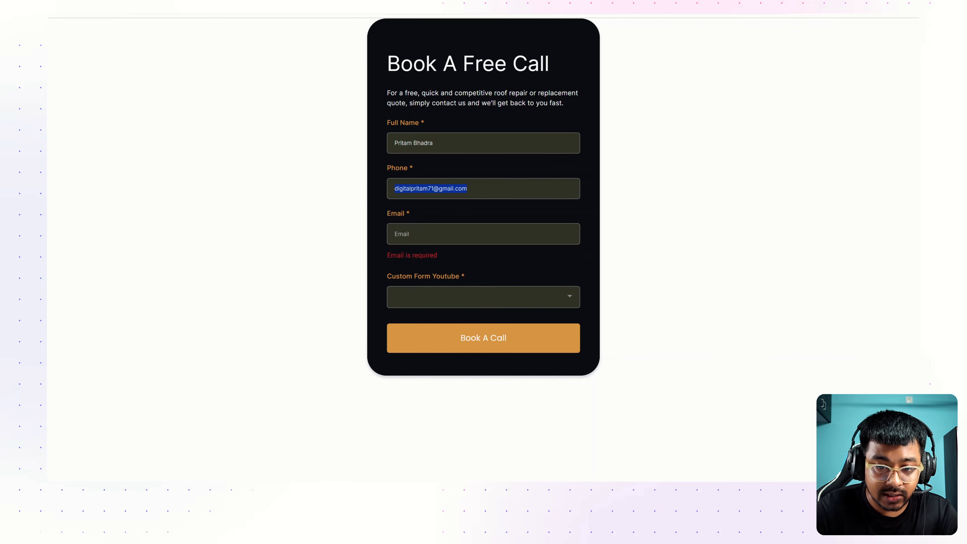
key("ctrl+v")
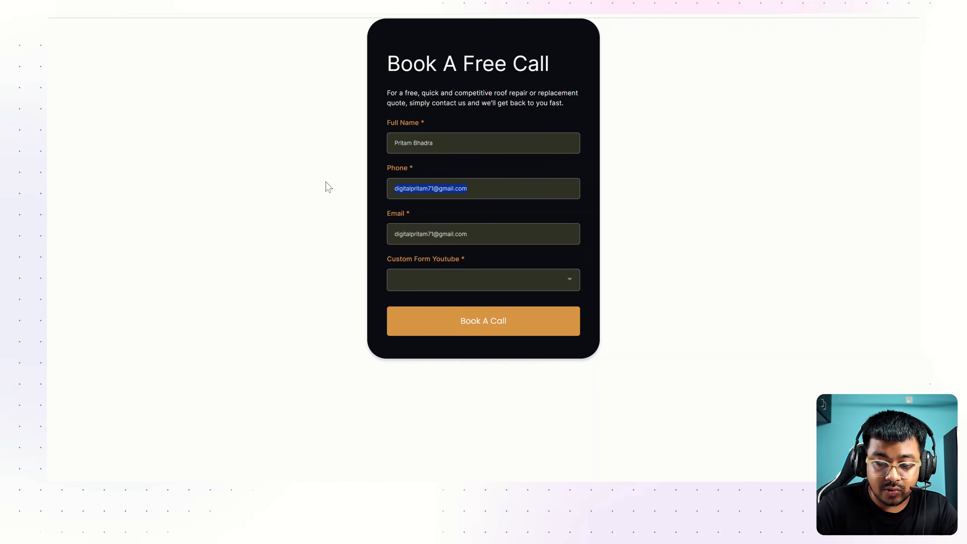
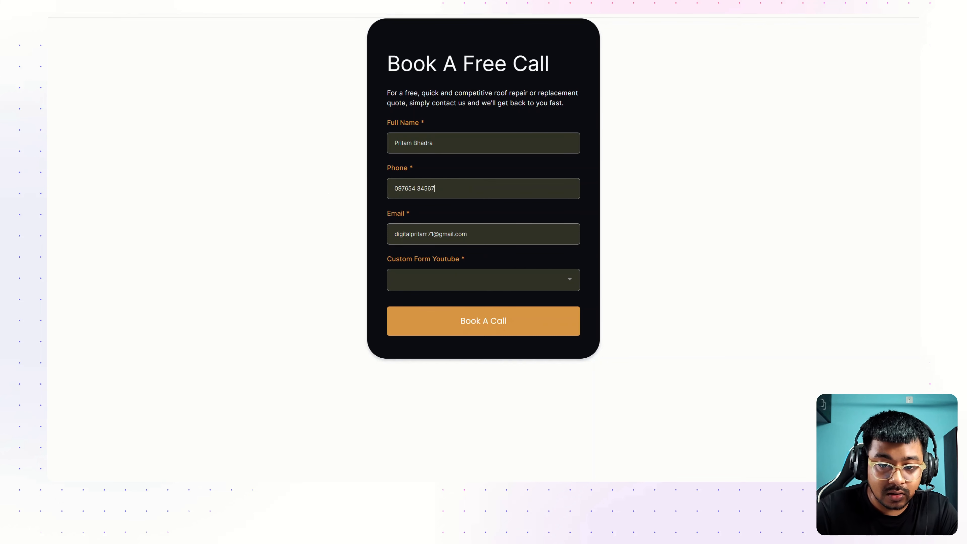
left_click(434, 275)
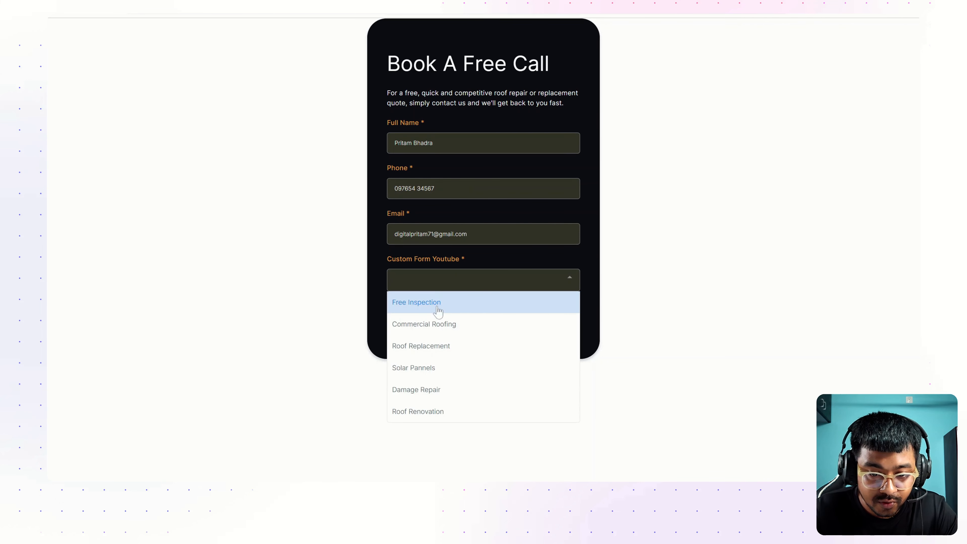
left_click(438, 353)
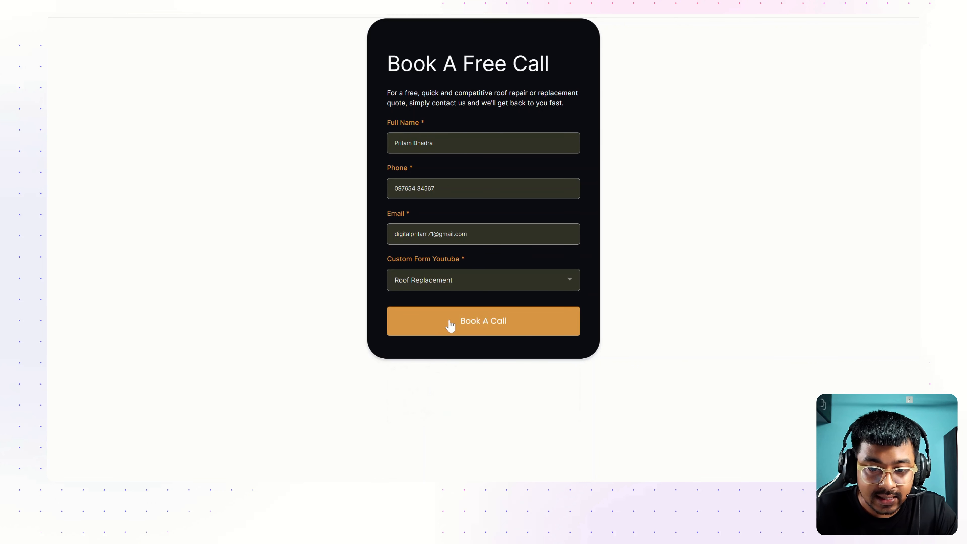
left_click(450, 326)
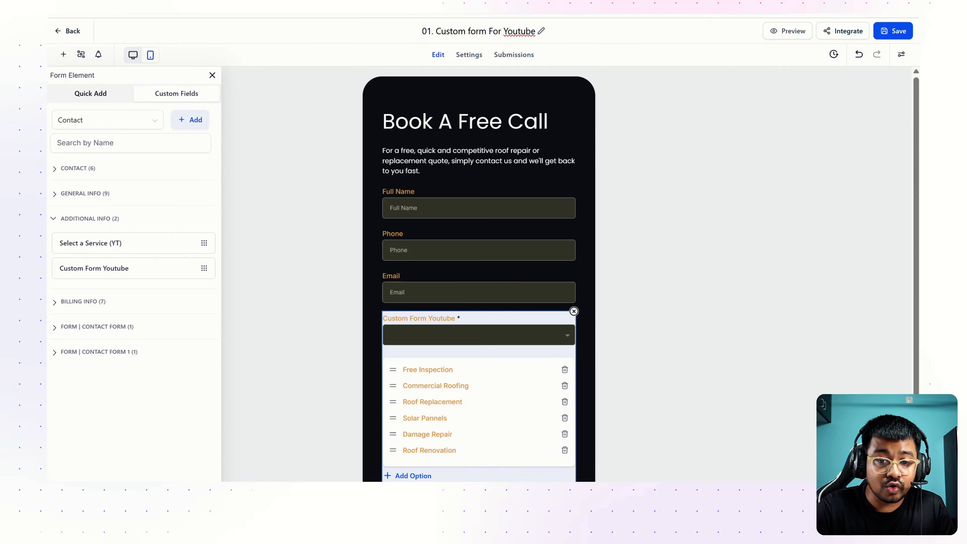
Review the single test submission, scrolling across its columns to the Roof Replacement service
left_click(513, 58)
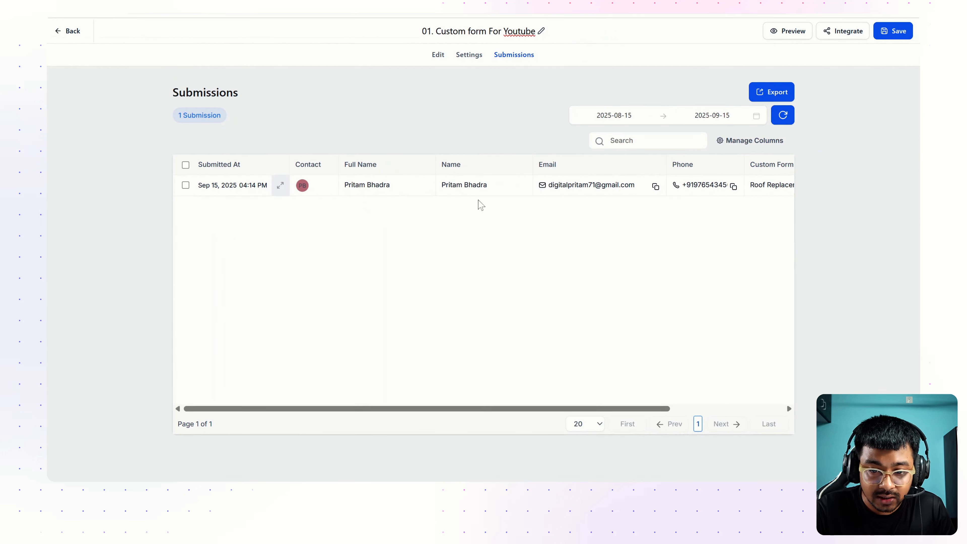
scroll(626, 200, "right", 3)
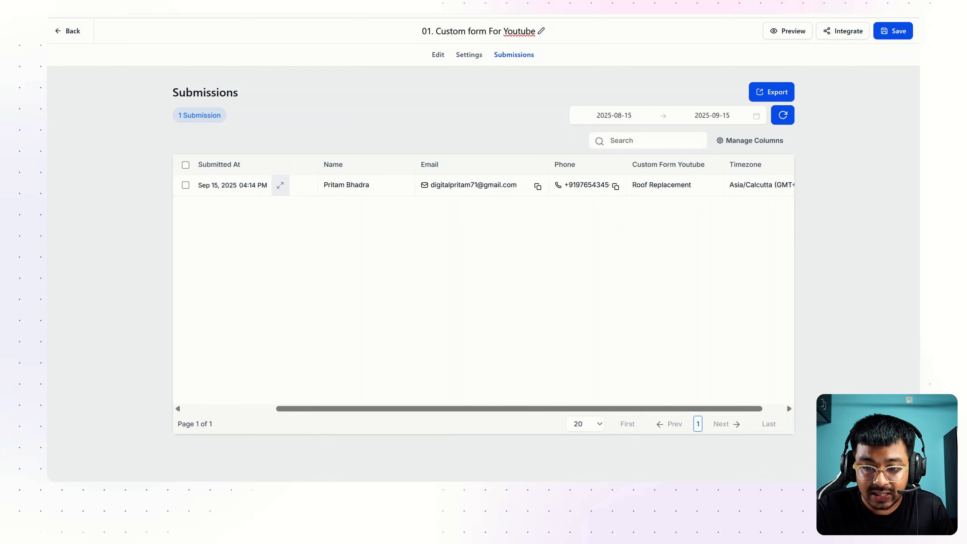
scroll(535, 287, "right", 1)
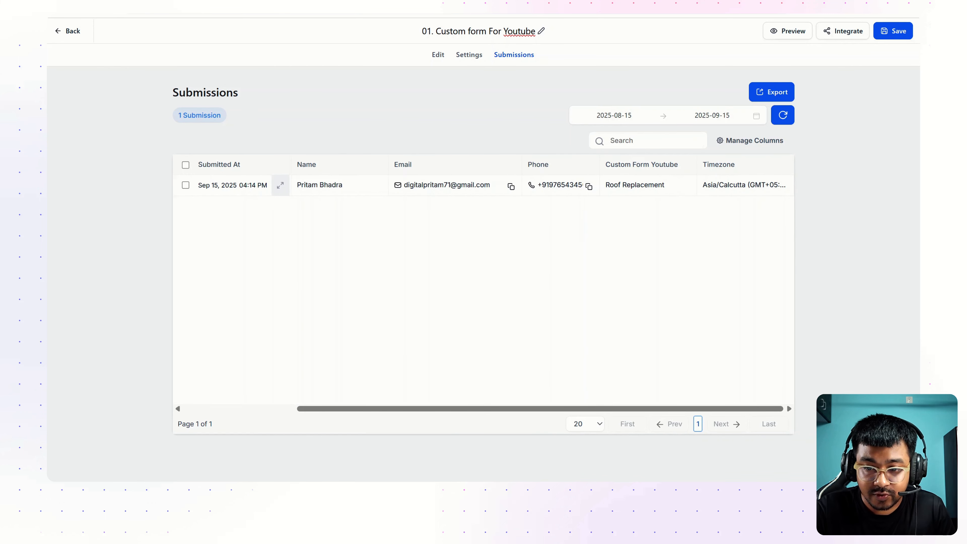
scroll(587, 202, "left", 4)
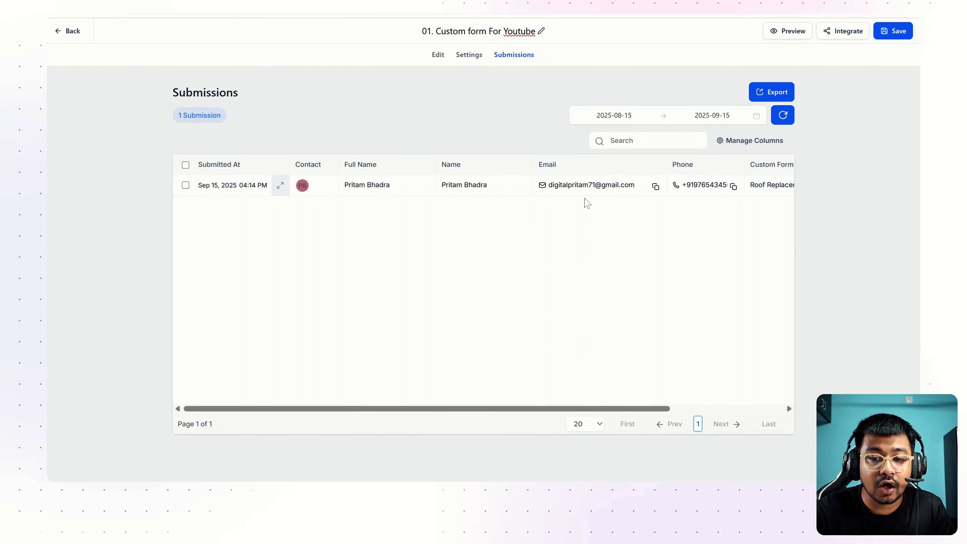